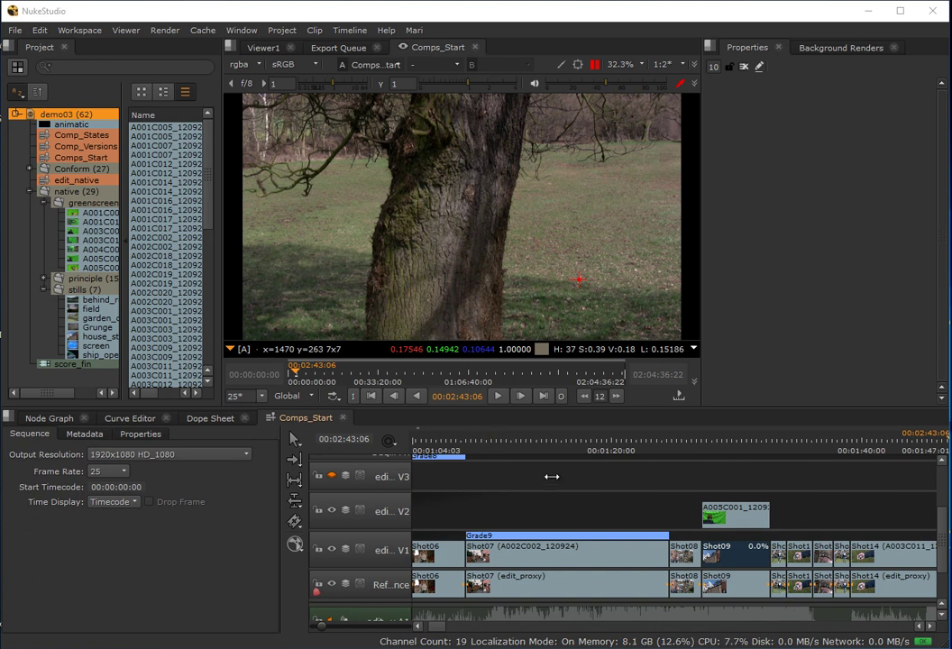
Step: Create a comp from the Shot07 clip on the V1 track and select the resulting clip on the VFX 1 track
{"action": "left_click", "coordinate": [495, 547]}
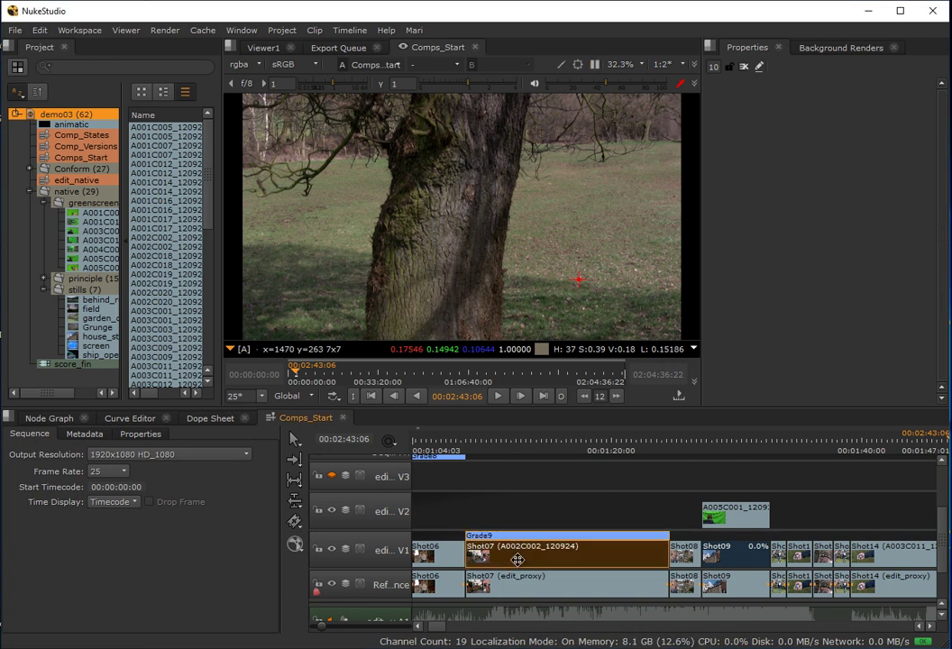
{"action": "left_click", "coordinate": [295, 545]}
{"action": "left_click", "coordinate": [340, 546]}
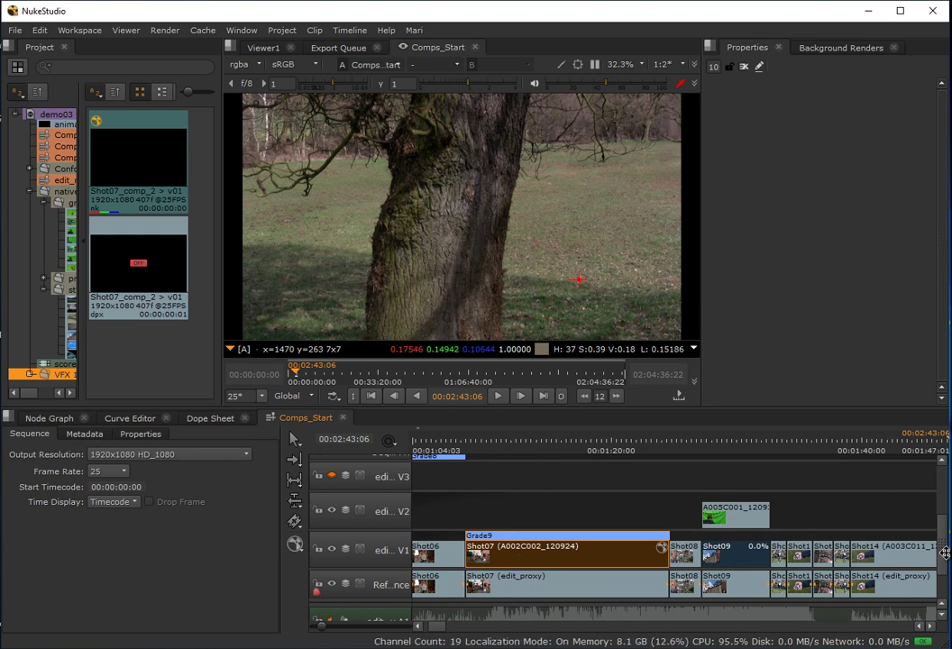
{"action": "scroll", "coordinate": [945, 545], "scroll_direction": "up", "scroll_amount": 1}
{"action": "left_click_drag", "start_coordinate": [945, 545], "coordinate": [946, 521]}
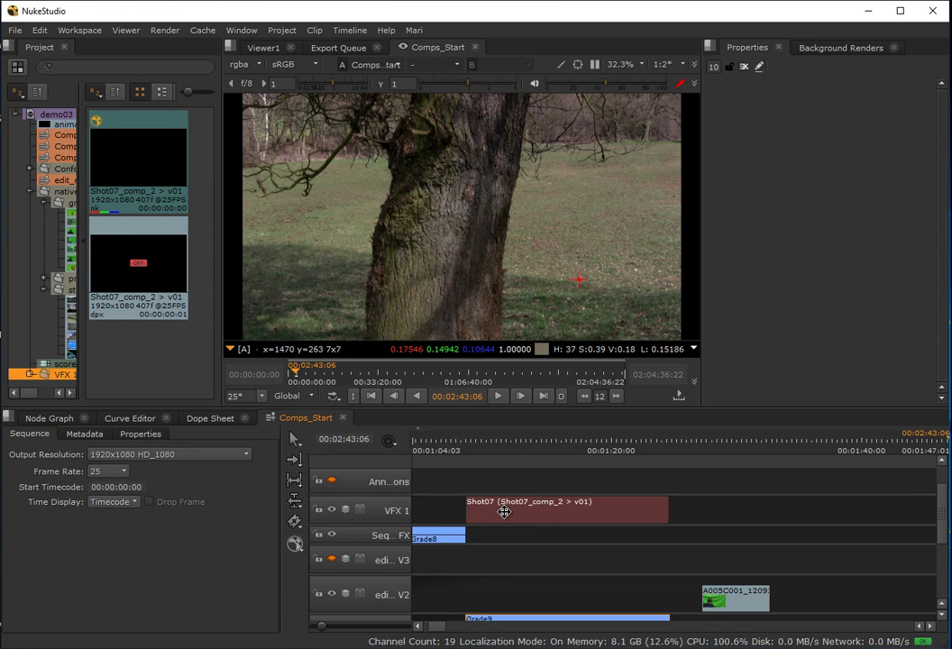
{"action": "left_click", "coordinate": [549, 513]}
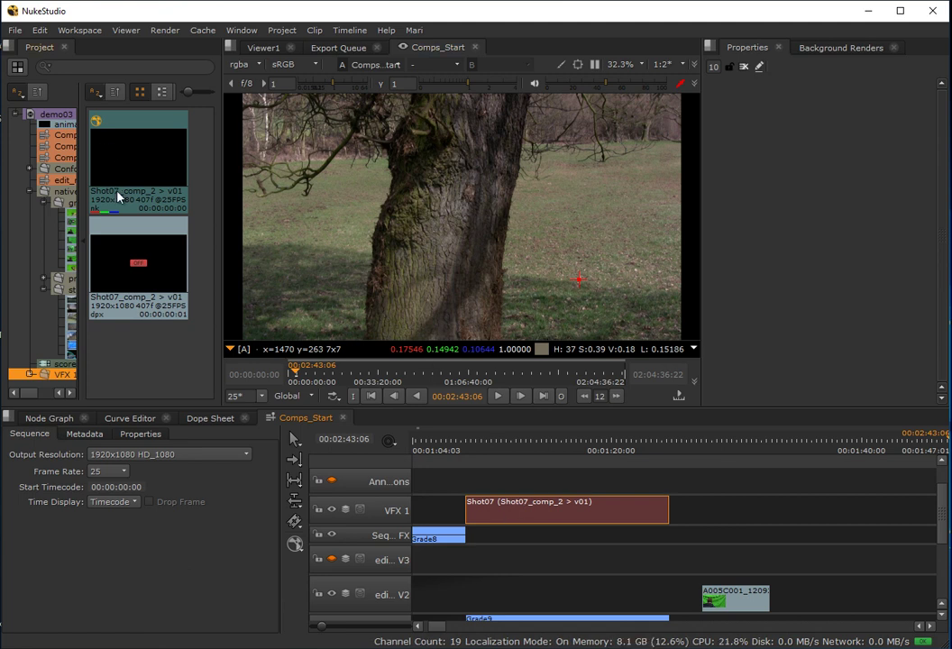
Step: Widen the project panel and its bin tree so the item names are readable
{"action": "left_click_drag", "start_coordinate": [83, 257], "coordinate": [63, 245]}
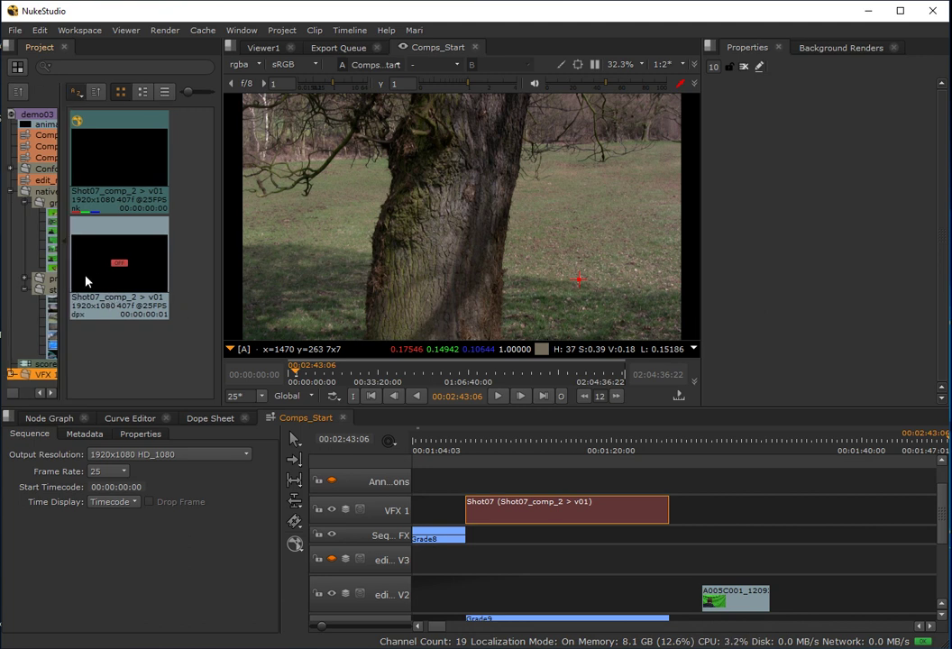
{"action": "left_click_drag", "start_coordinate": [221, 277], "coordinate": [319, 289]}
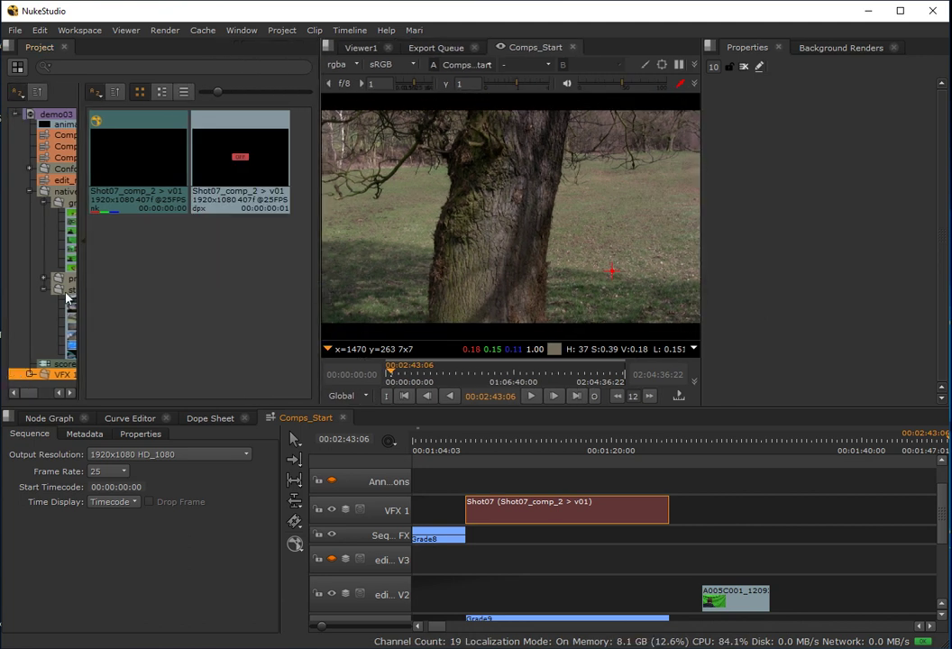
{"action": "left_click_drag", "start_coordinate": [83, 291], "coordinate": [158, 291]}
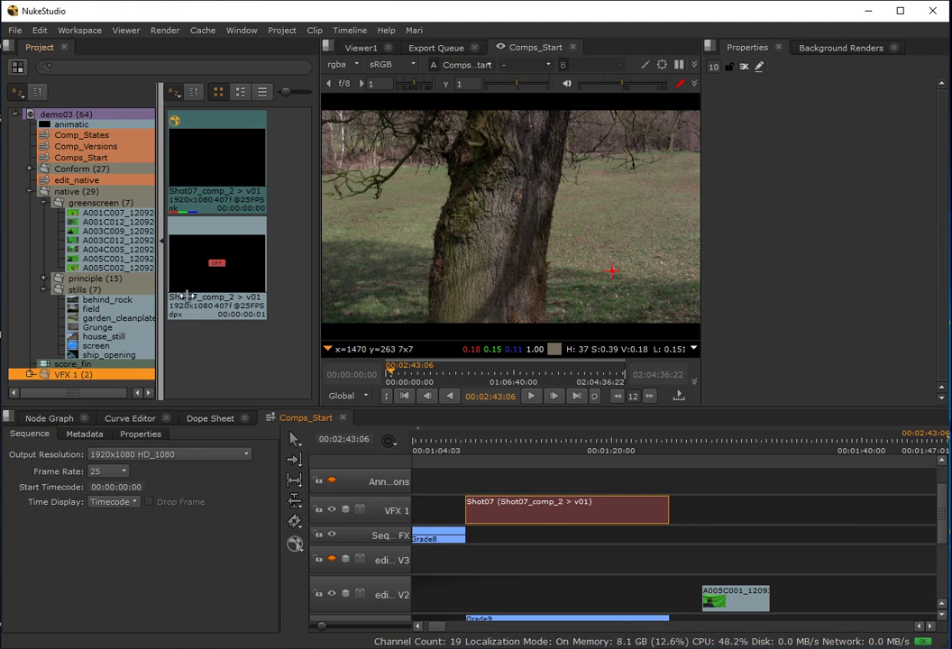
Step: Expand the VFX 1 bin and inspect its Shot07_comp_2 render clip and comp script
{"action": "left_click", "coordinate": [30, 374]}
{"action": "scroll", "coordinate": [74, 373], "scroll_direction": "down", "scroll_amount": 1}
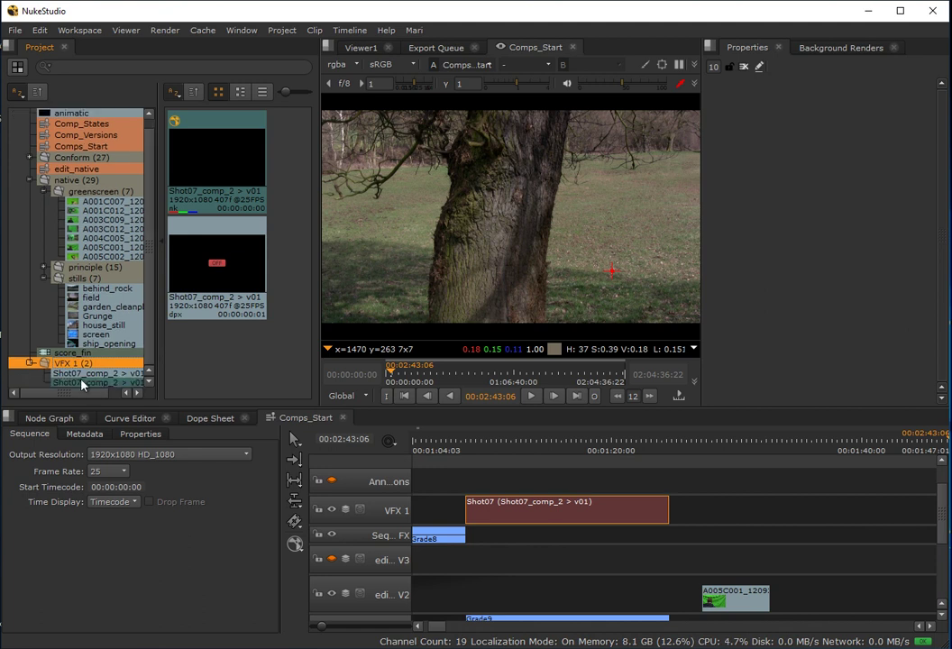
{"action": "left_click", "coordinate": [75, 373]}
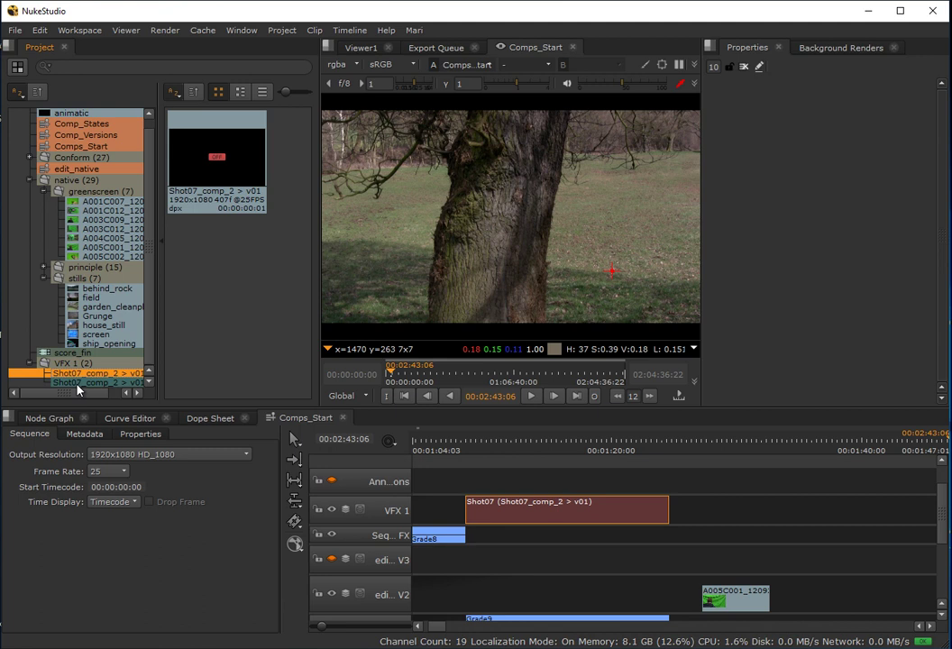
{"action": "left_click", "coordinate": [88, 381]}
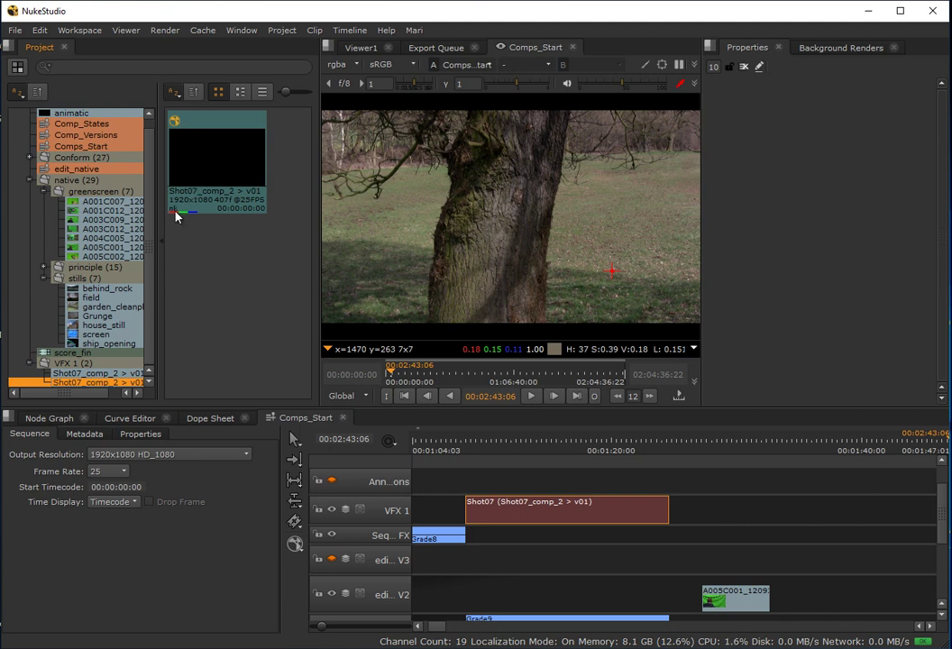
{"action": "left_click", "coordinate": [72, 362]}
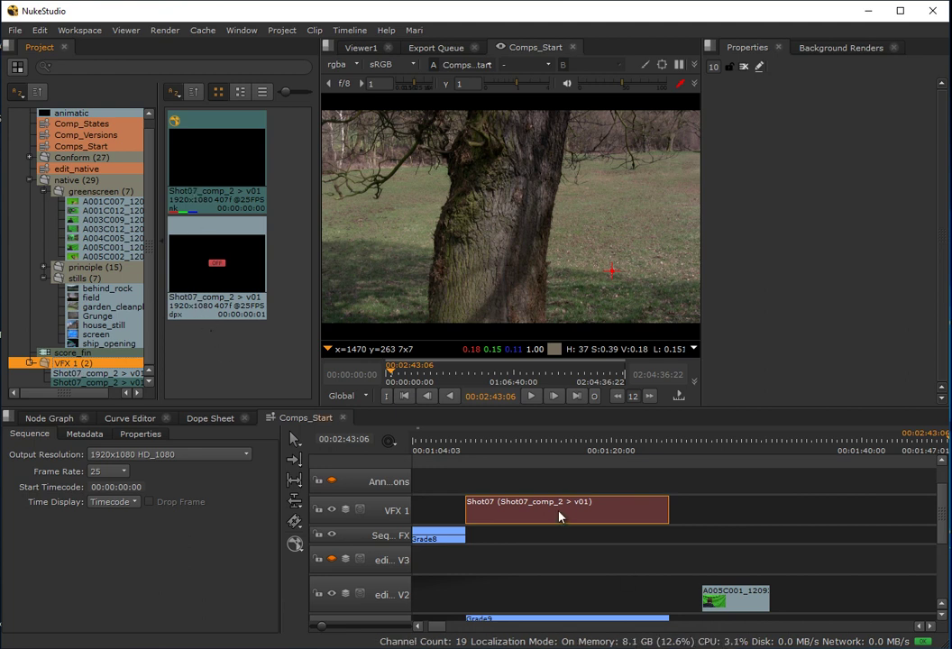
Step: Move the timeline playhead to 00:01:13:12 and open the Shot07_comp_2 v01 comp in the node graph
{"action": "left_click", "coordinate": [530, 448]}
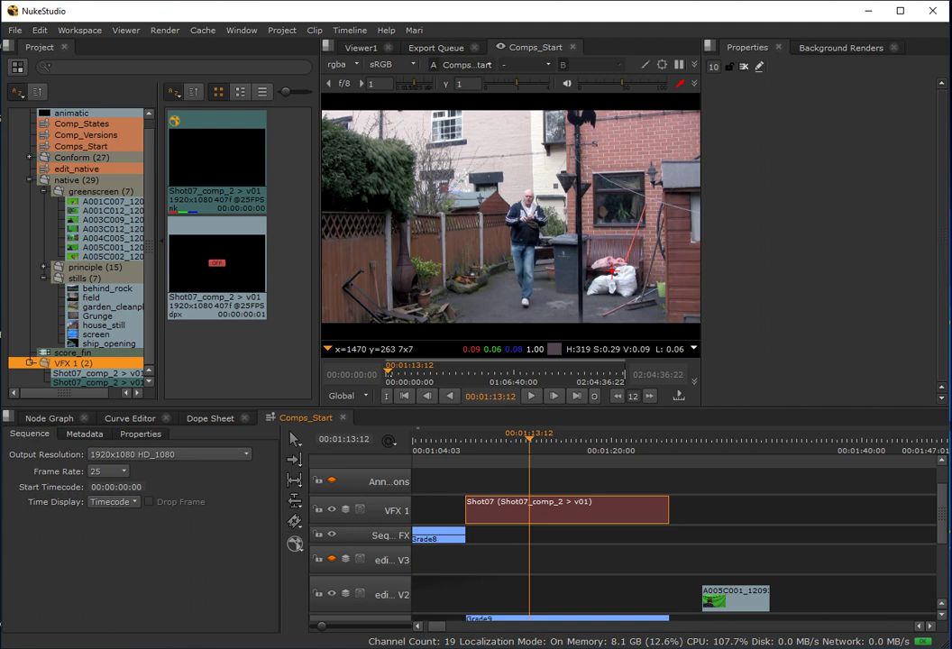
{"action": "double_click", "coordinate": [547, 504]}
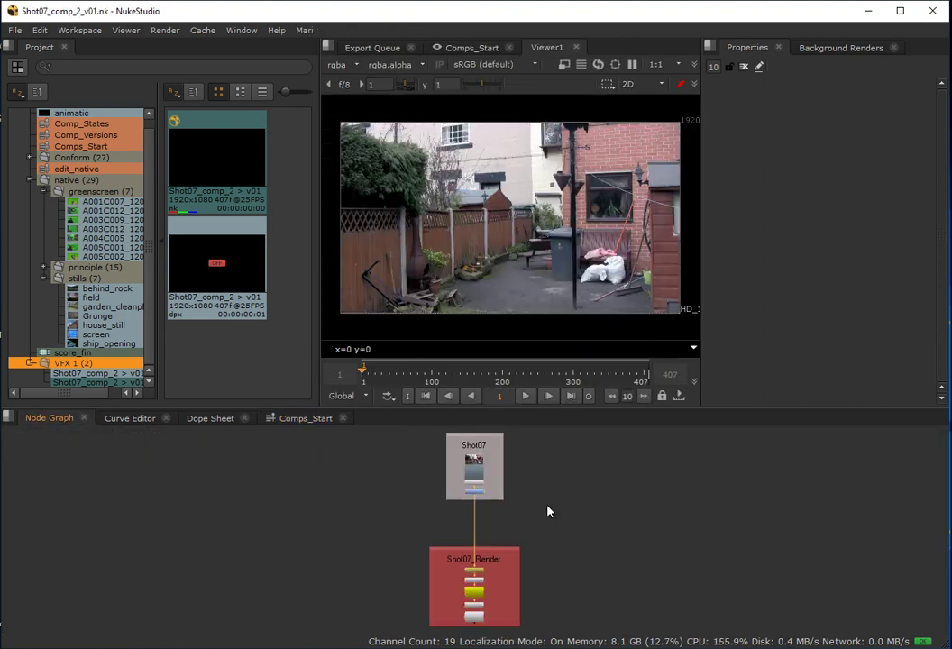
Step: Examine the Shot07 backdrop and its connection to Shot07_Render in the node graph
{"action": "scroll", "coordinate": [288, 559], "scroll_direction": "up", "scroll_amount": 2}
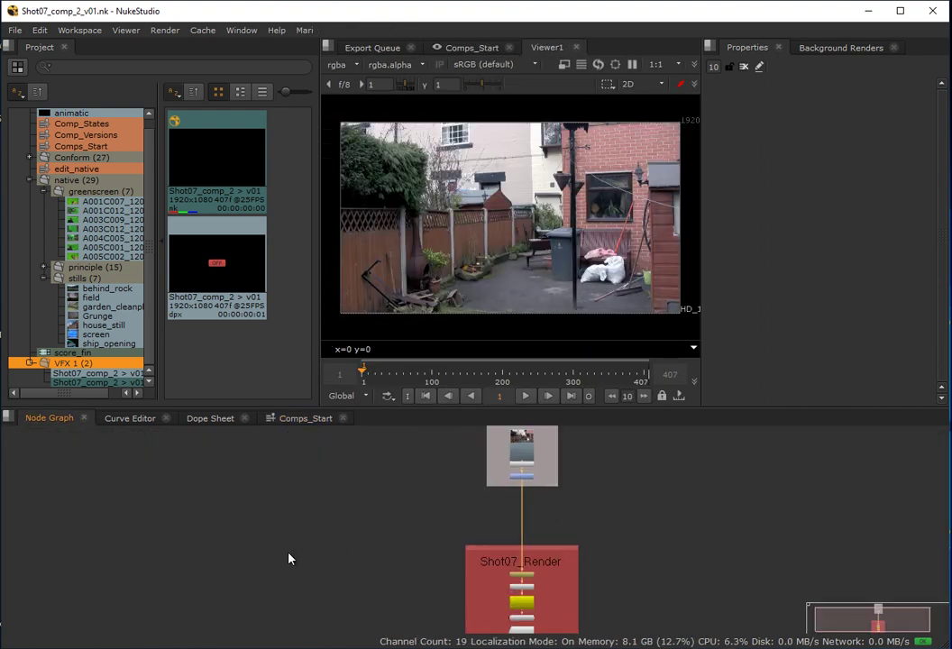
{"action": "scroll", "coordinate": [385, 550], "scroll_direction": "up", "scroll_amount": 1}
{"action": "scroll", "coordinate": [385, 549], "scroll_direction": "down", "scroll_amount": 1}
{"action": "left_click_drag", "start_coordinate": [457, 482], "coordinate": [421, 543]}
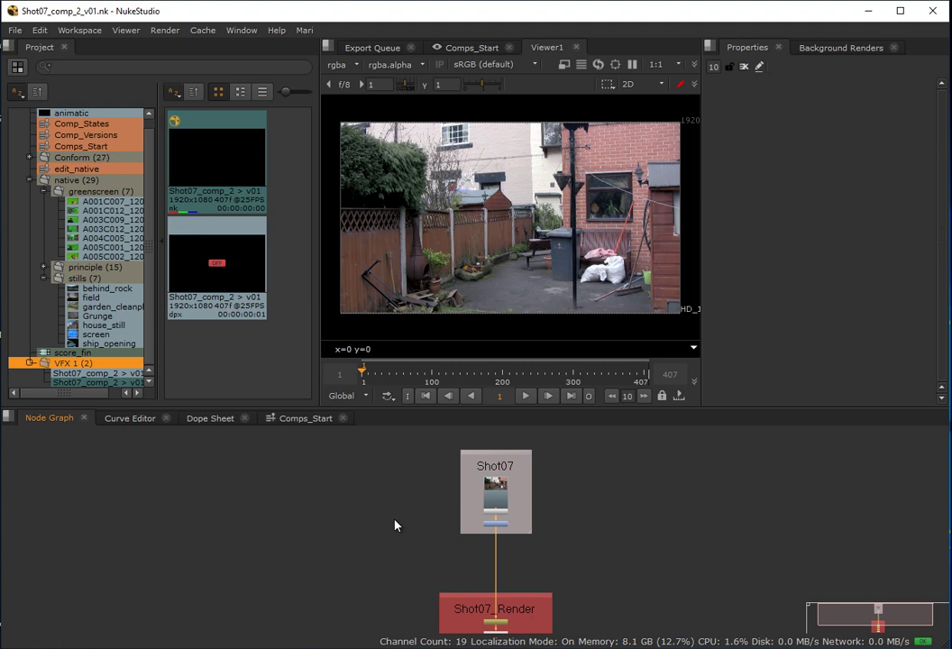
{"action": "scroll", "coordinate": [395, 526], "scroll_direction": "down", "scroll_amount": 1}
{"action": "scroll", "coordinate": [440, 541], "scroll_direction": "up", "scroll_amount": 3}
{"action": "scroll", "coordinate": [441, 551], "scroll_direction": "down", "scroll_amount": 3}
{"action": "mouse_move", "coordinate": [421, 608]}
{"action": "left_mouse_down"}
{"action": "mouse_move", "coordinate": [448, 442]}
{"action": "mouse_move", "coordinate": [415, 595]}
{"action": "left_mouse_up"}
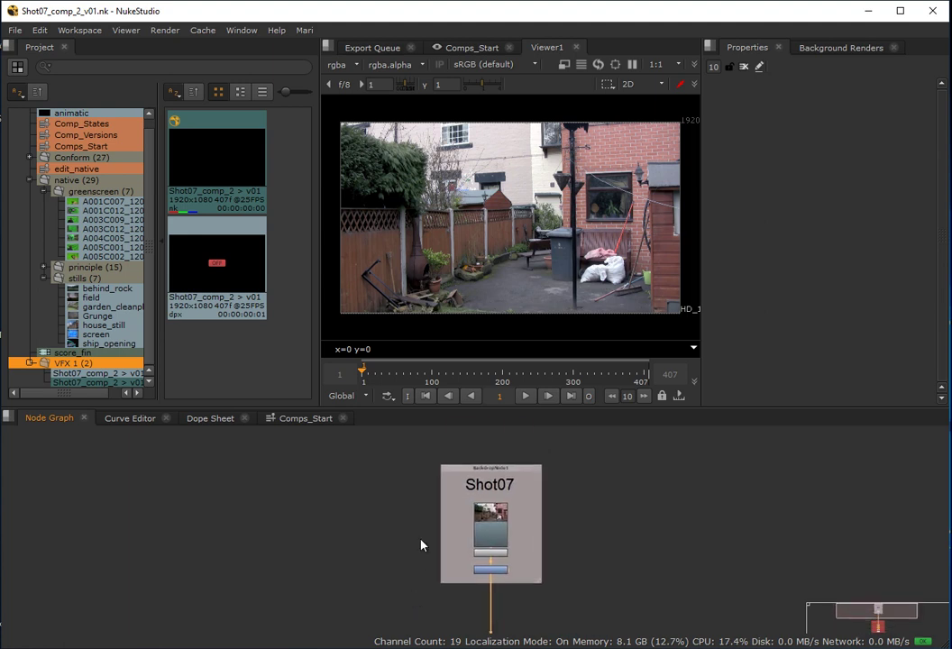
{"action": "scroll", "coordinate": [427, 521], "scroll_direction": "up", "scroll_amount": 3}
{"action": "left_click_drag", "start_coordinate": [683, 600], "coordinate": [576, 550]}
{"action": "scroll", "coordinate": [495, 543], "scroll_direction": "up", "scroll_amount": 3}
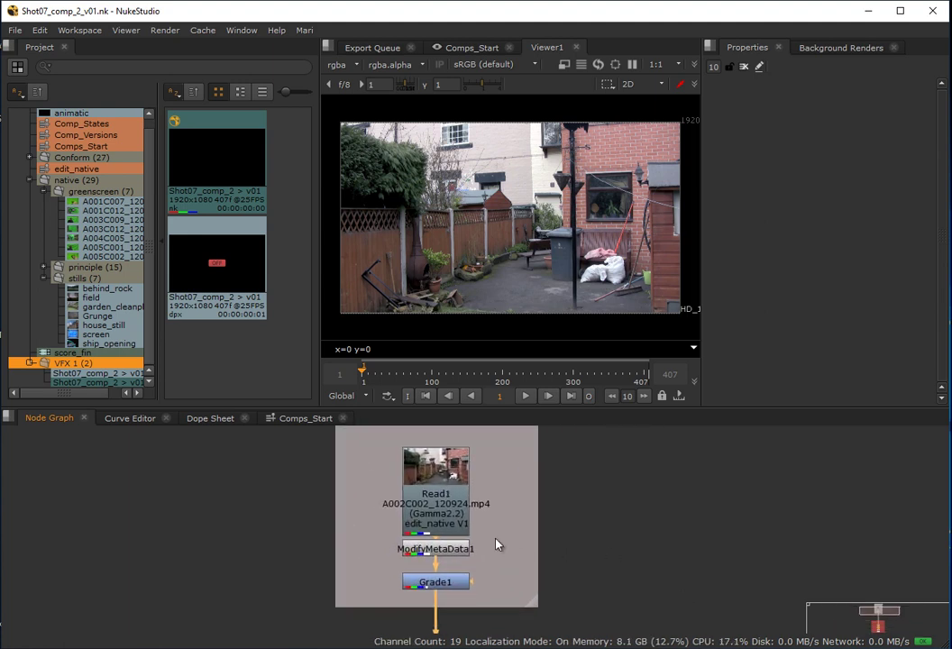
{"action": "left_click_drag", "start_coordinate": [476, 538], "coordinate": [541, 581]}
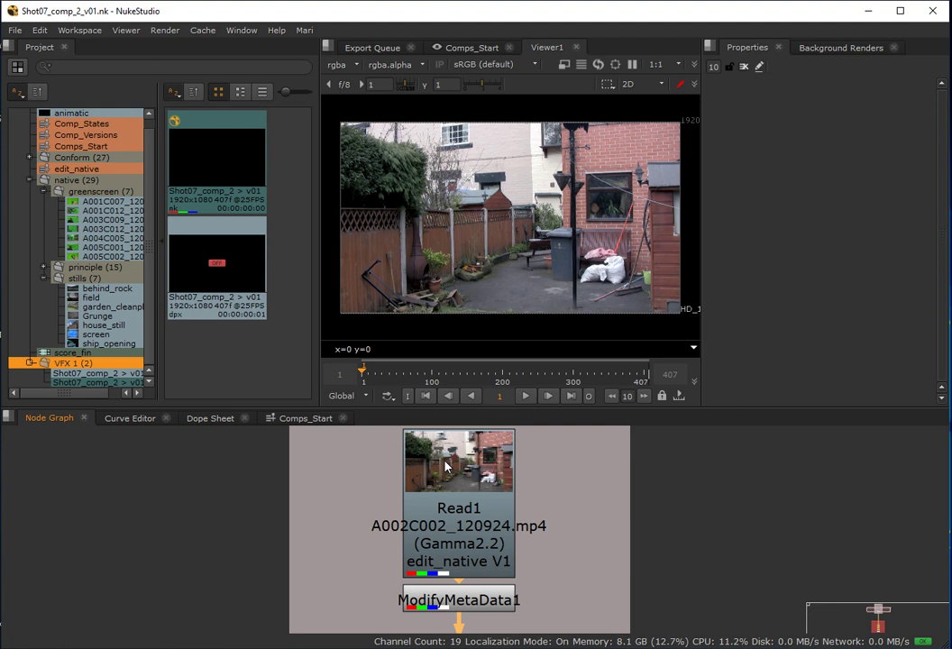
Step: Inspect the Read1, ModifyMetaData1 and Grade1 nodes inside the Shot07 backdrop
{"action": "left_click", "coordinate": [455, 482]}
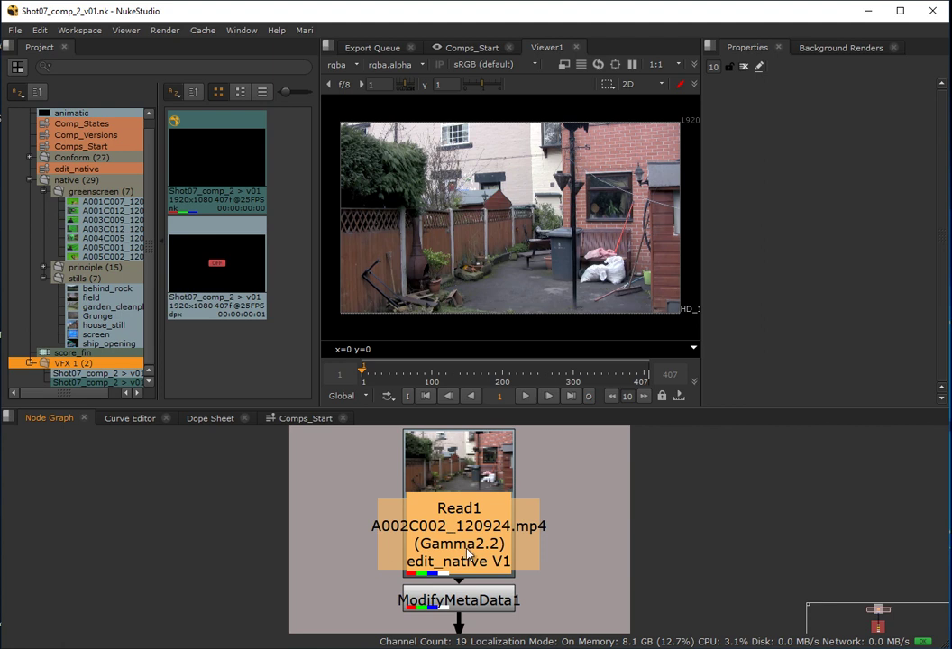
{"action": "left_click", "coordinate": [449, 599]}
{"action": "scroll", "coordinate": [294, 590], "scroll_direction": "down", "scroll_amount": 2}
{"action": "key", "text": "g"}
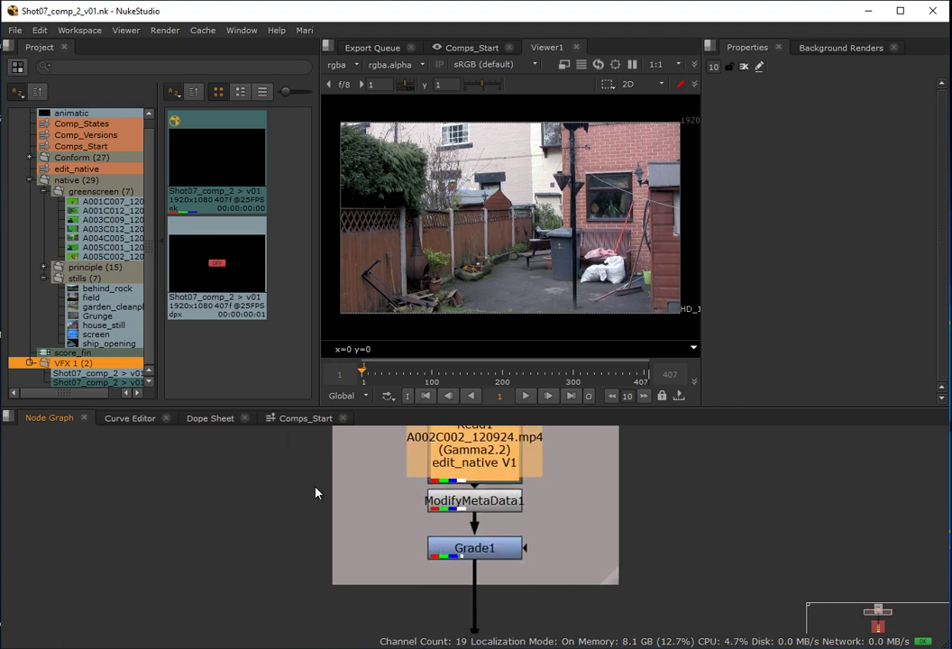
{"action": "left_click", "coordinate": [474, 502]}
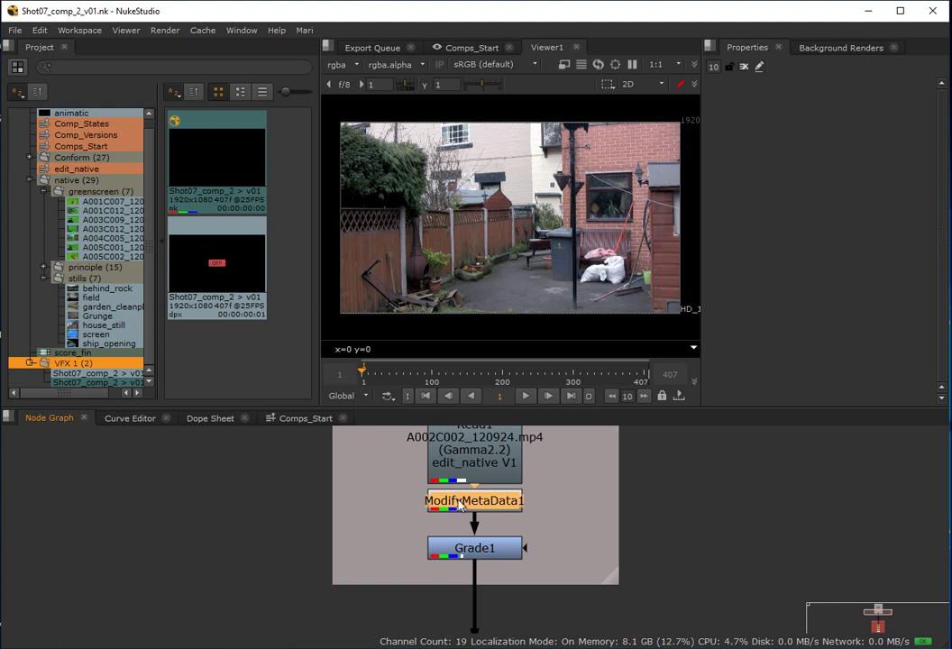
{"action": "left_click_drag", "start_coordinate": [459, 508], "coordinate": [459, 512]}
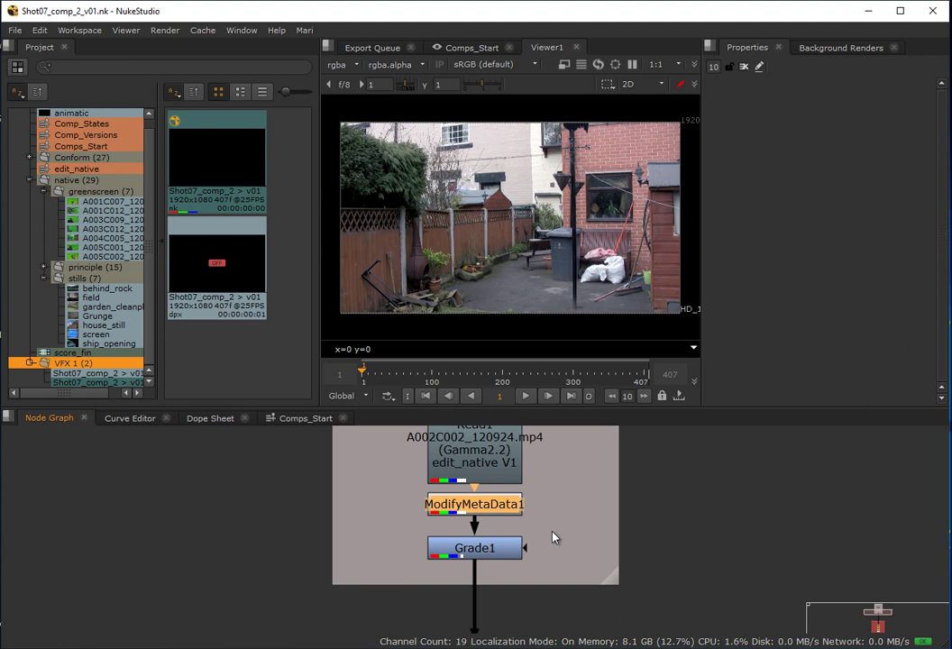
{"action": "left_click", "coordinate": [482, 556]}
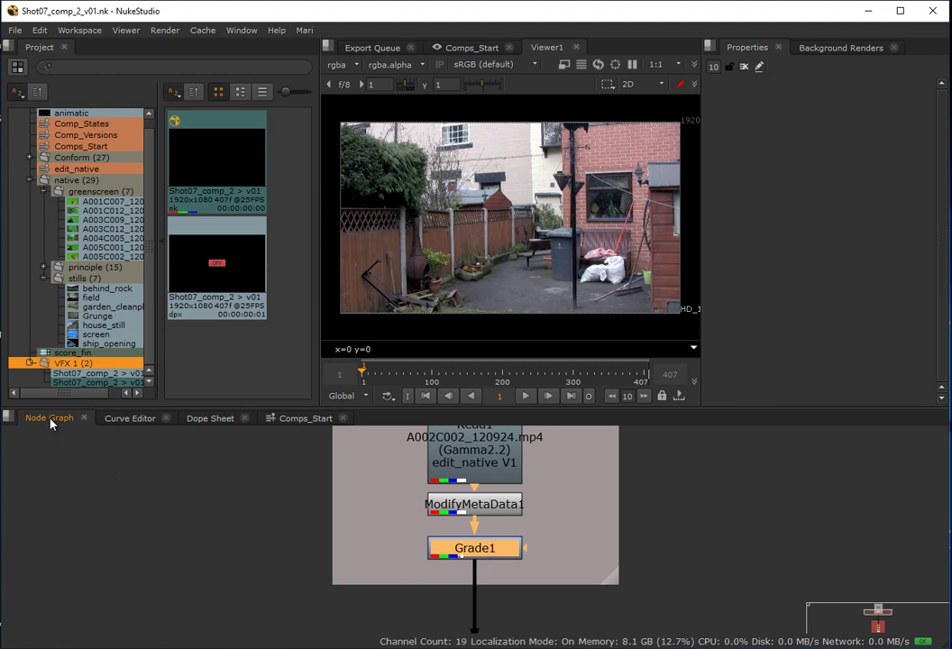
Step: Dock the Comps_Start timeline in its own pane beside the node graph and bring the node graph forward
{"action": "left_click", "coordinate": [304, 419]}
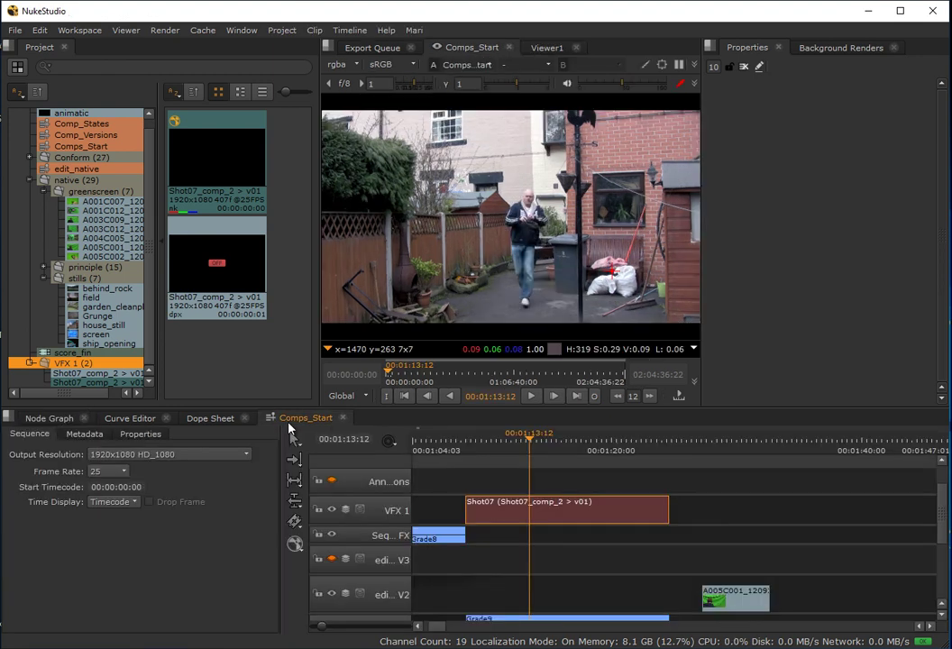
{"action": "left_click_drag", "start_coordinate": [290, 420], "coordinate": [941, 481]}
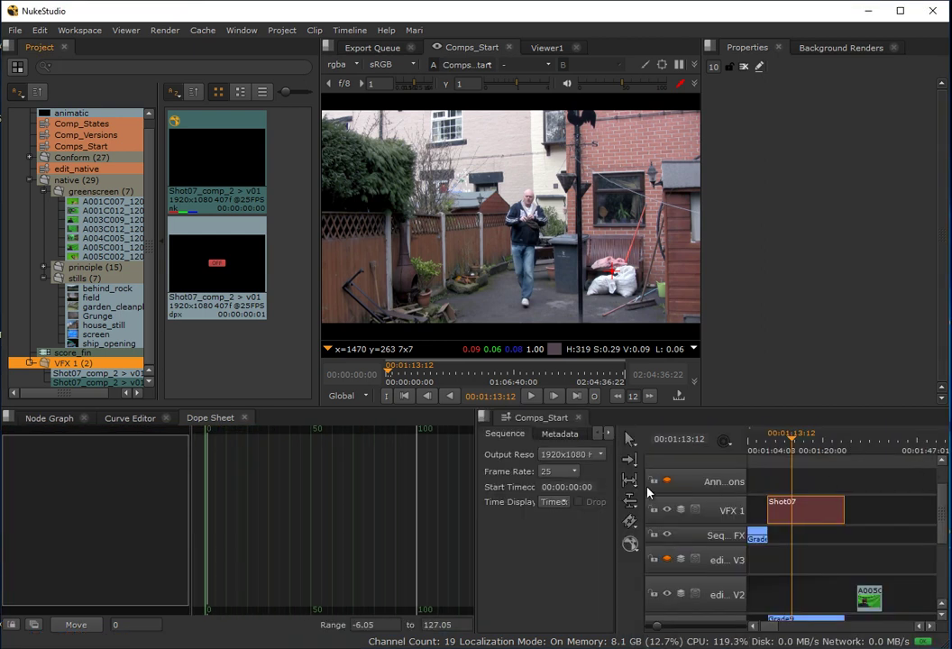
{"action": "left_click", "coordinate": [36, 420]}
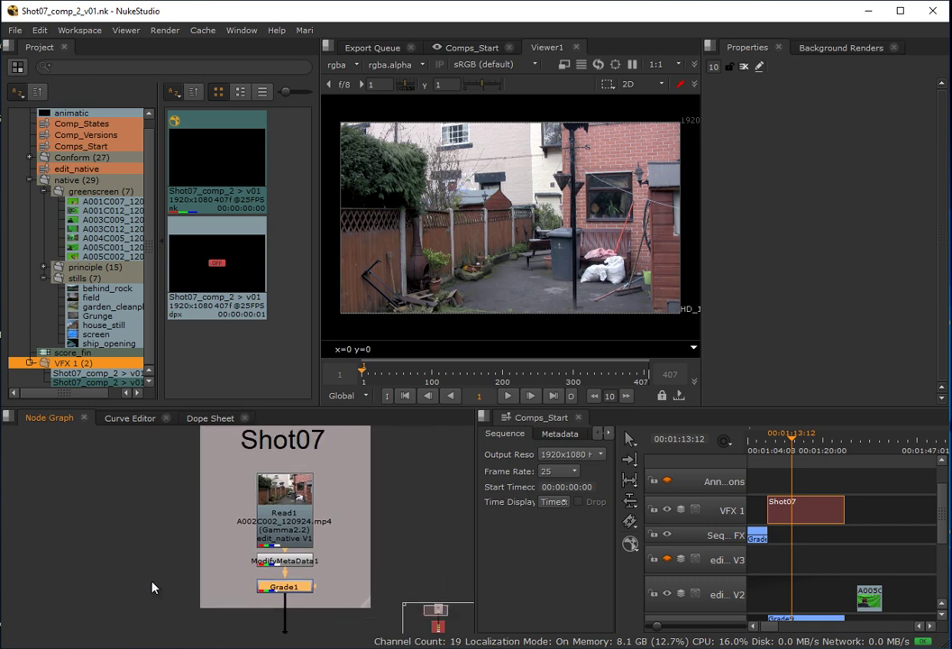
Step: Compare the Grade9 effect on the timeline's Shot07 clip with the Grade1 node in the comp
{"action": "left_click", "coordinate": [942, 516]}
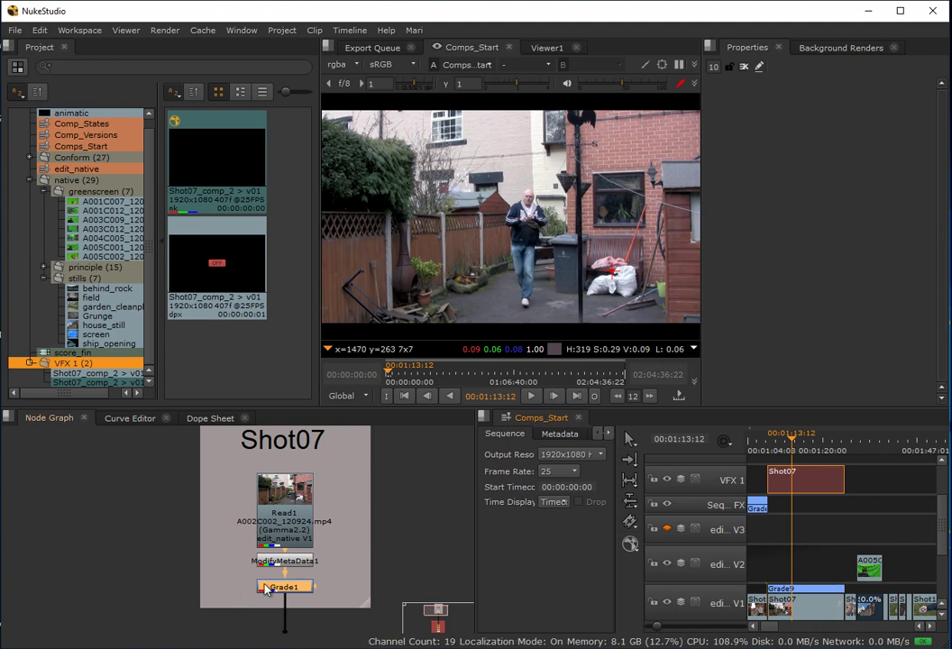
{"action": "left_click", "coordinate": [816, 592]}
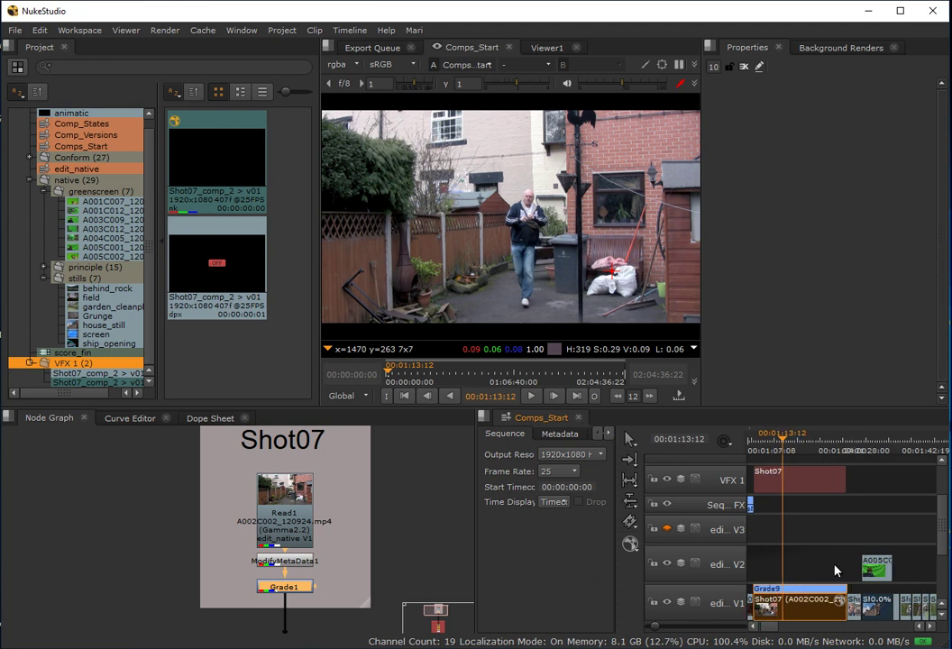
{"action": "left_click_drag", "start_coordinate": [756, 627], "coordinate": [754, 629]}
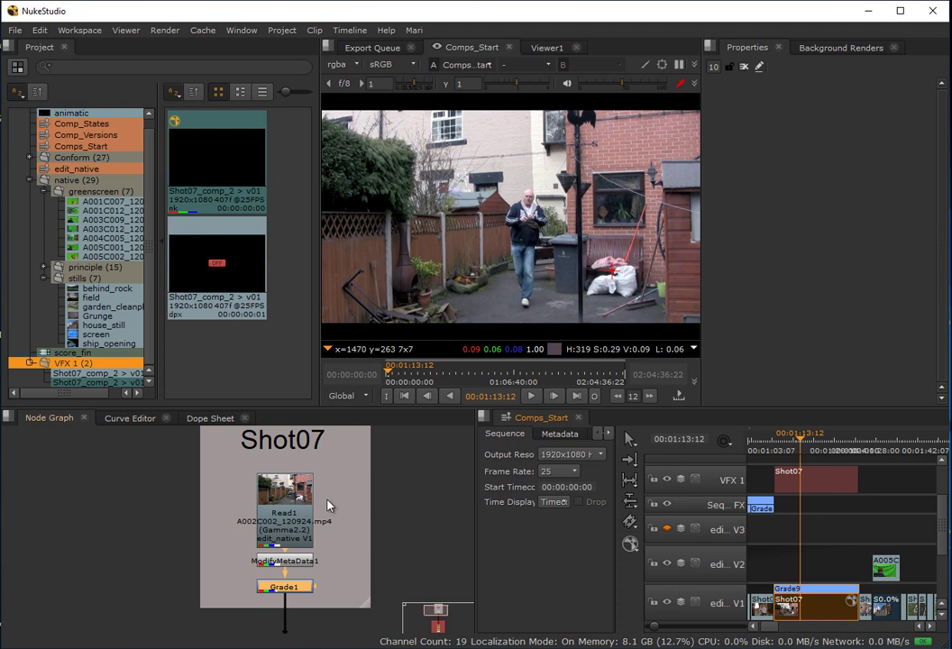
{"action": "left_click", "coordinate": [302, 591]}
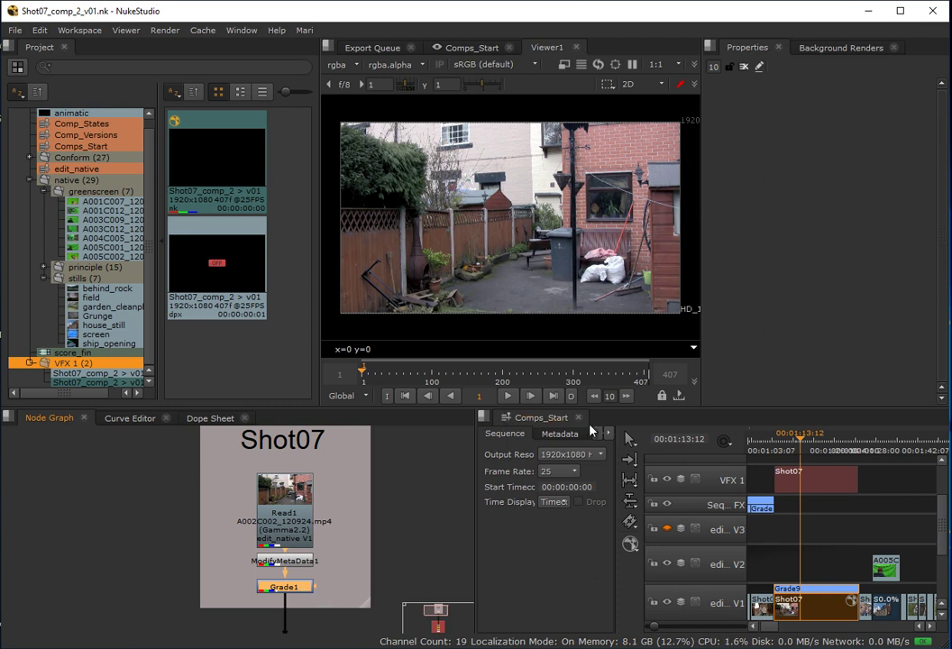
Step: Close the separate Comps_Start timeline pane, leaving the node graph at full width
{"action": "left_click_drag", "start_coordinate": [472, 454], "coordinate": [468, 454]}
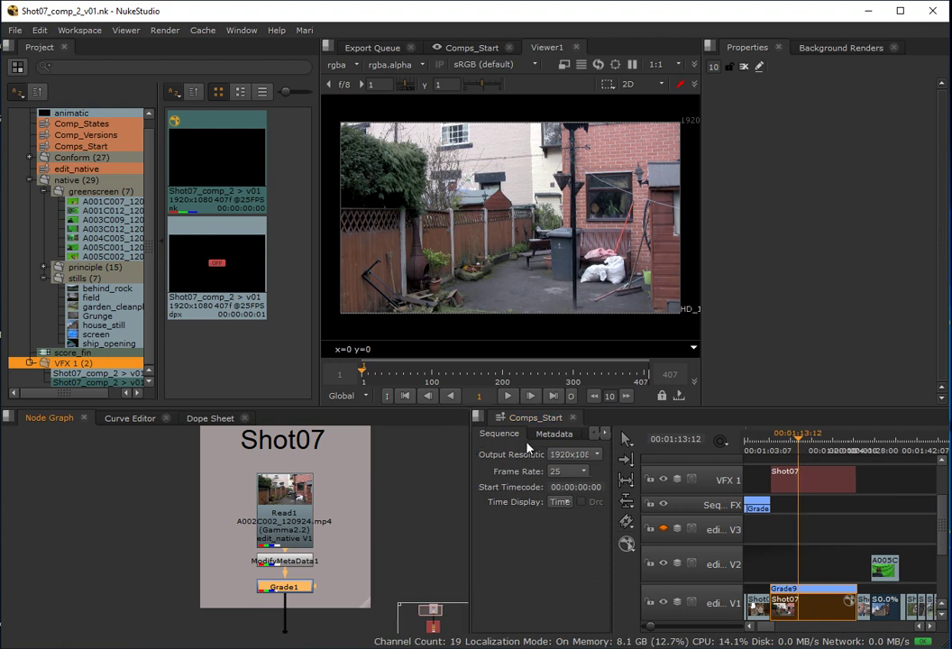
{"action": "left_click", "coordinate": [477, 418]}
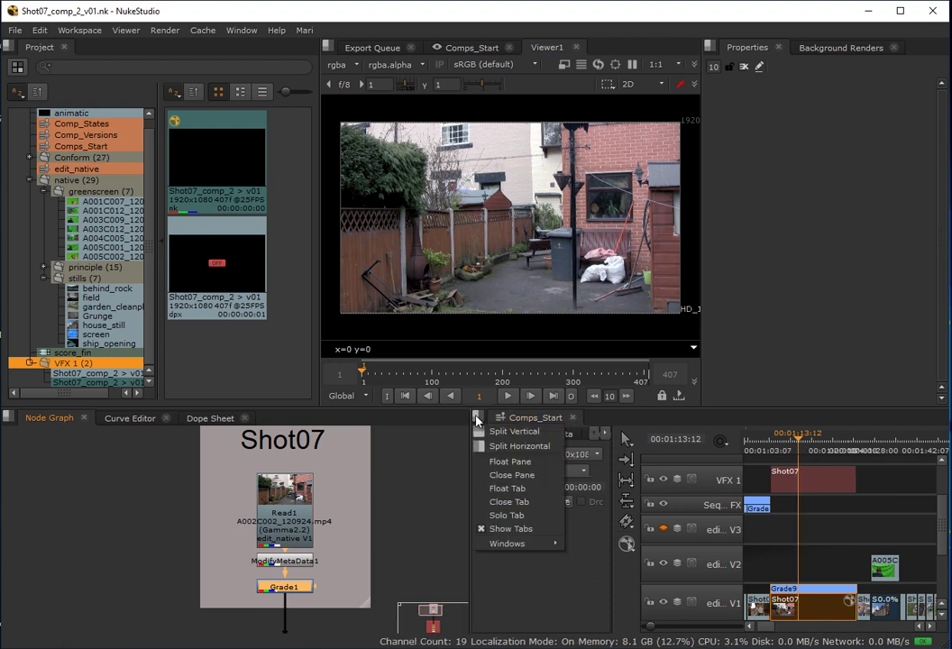
{"action": "left_click", "coordinate": [500, 475]}
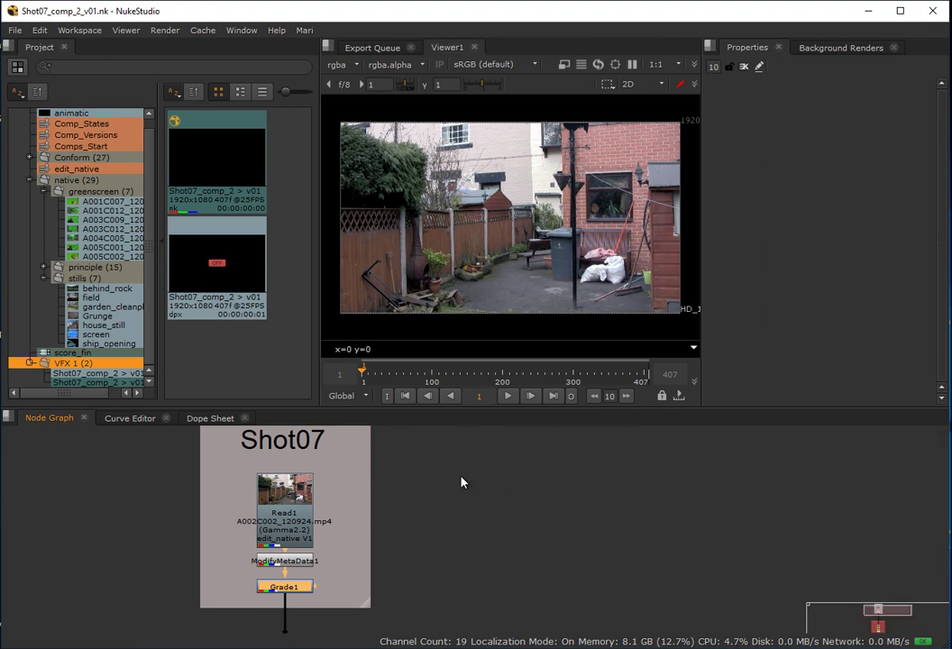
Step: Move the Shot07 and Shot07_Render backdrops apart so the two node groups sit side by side in the node graph
{"action": "scroll", "coordinate": [69, 506], "scroll_direction": "down", "scroll_amount": 1}
{"action": "left_click_drag", "start_coordinate": [70, 511], "coordinate": [325, 525]}
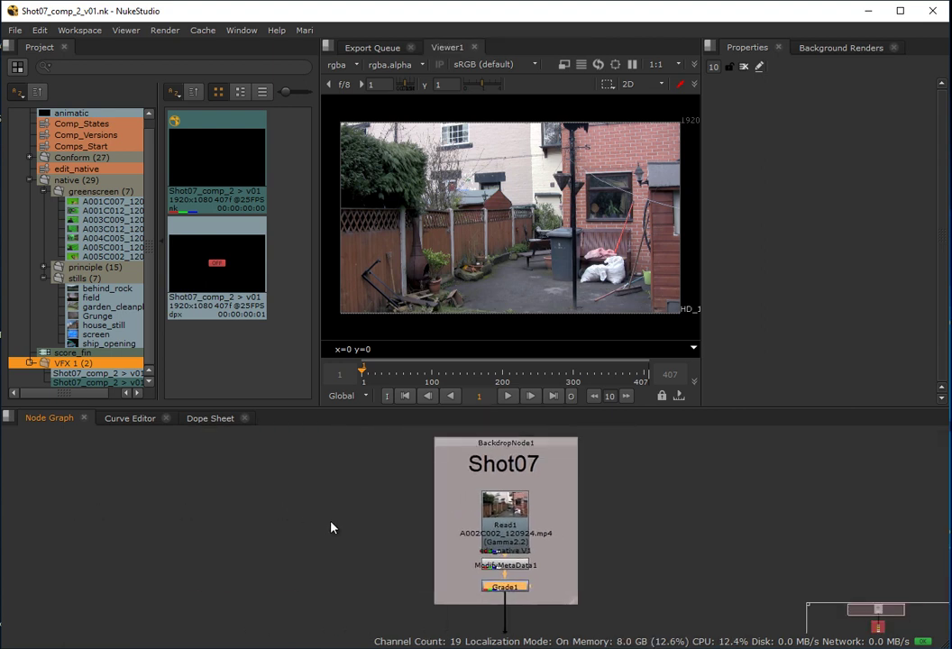
{"action": "scroll", "coordinate": [342, 542], "scroll_direction": "down", "scroll_amount": 2}
{"action": "left_click_drag", "start_coordinate": [498, 559], "coordinate": [541, 534]}
{"action": "scroll", "coordinate": [594, 553], "scroll_direction": "down", "scroll_amount": 1}
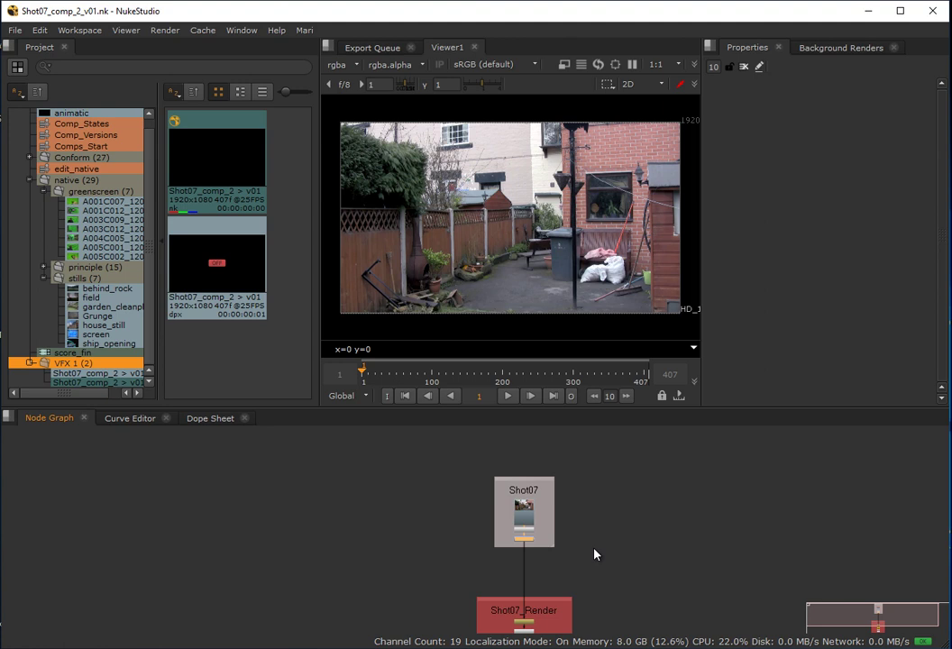
{"action": "scroll", "coordinate": [595, 559], "scroll_direction": "up", "scroll_amount": 1}
{"action": "left_click_drag", "start_coordinate": [494, 474], "coordinate": [256, 485]}
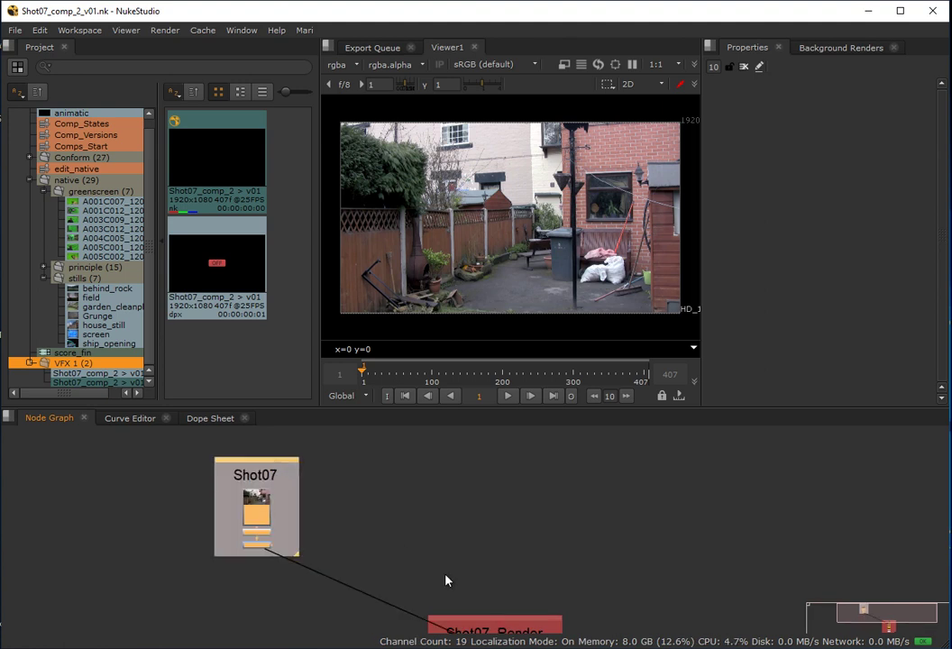
{"action": "left_click_drag", "start_coordinate": [485, 620], "coordinate": [630, 517]}
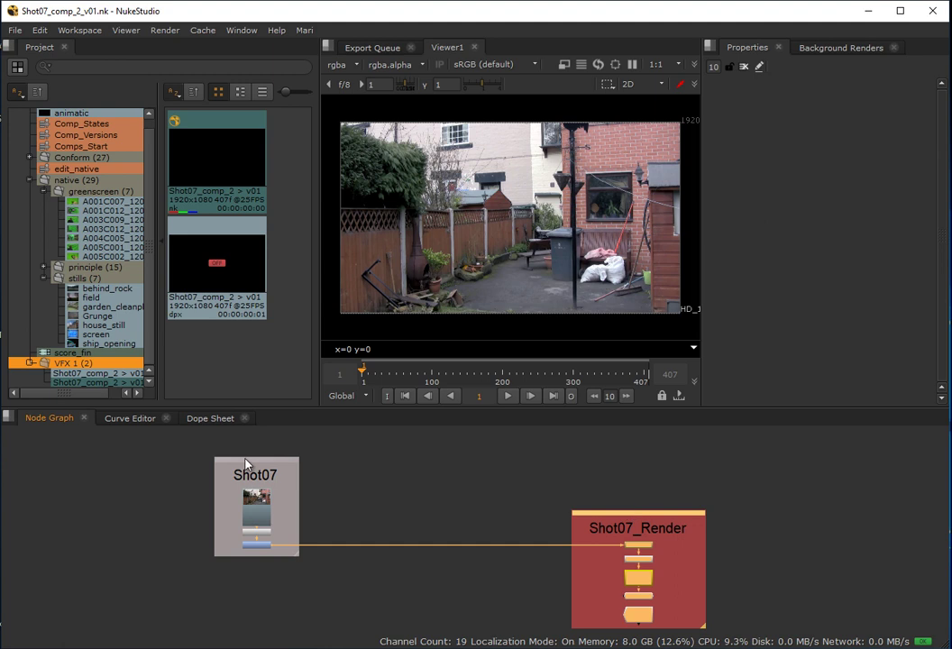
{"action": "left_click_drag", "start_coordinate": [246, 463], "coordinate": [181, 463]}
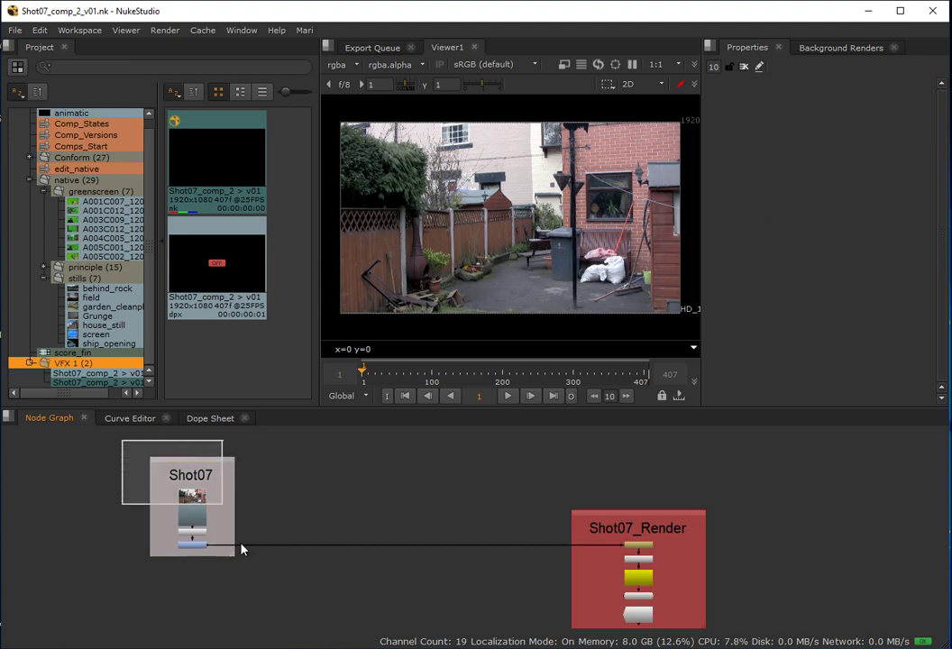
Step: Inspect the ModifyMetaData2, Write_dpx, Viewer1 and Precomp1 nodes in the Shot07_Render backdrop
{"action": "left_click_drag", "start_coordinate": [460, 620], "coordinate": [228, 558]}
{"action": "scroll", "coordinate": [340, 520], "scroll_direction": "up", "scroll_amount": 3}
{"action": "left_click_drag", "start_coordinate": [385, 512], "coordinate": [366, 551]}
{"action": "scroll", "coordinate": [366, 550], "scroll_direction": "up", "scroll_amount": 1}
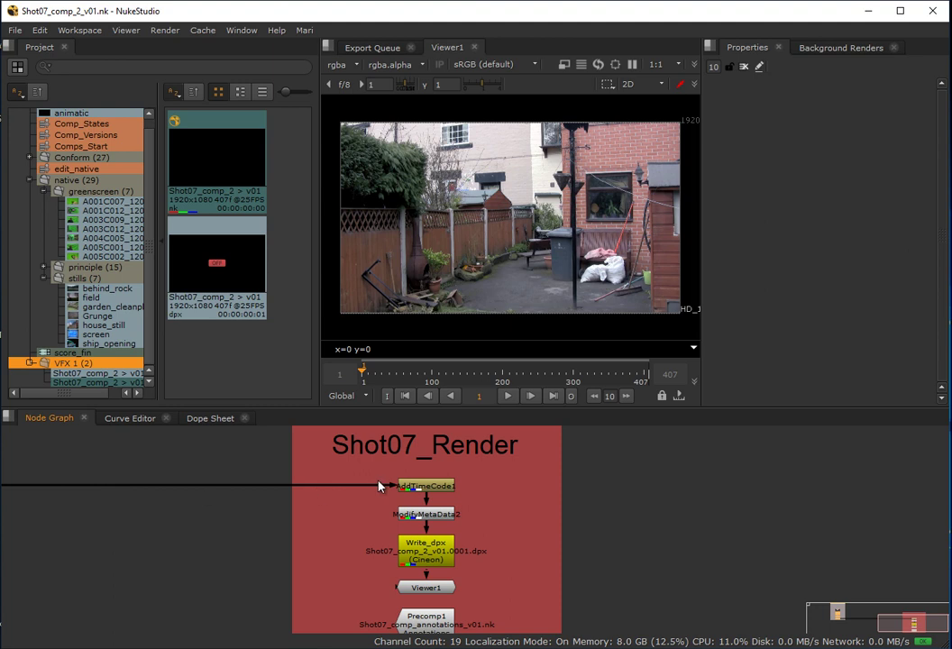
{"action": "left_click", "coordinate": [419, 521]}
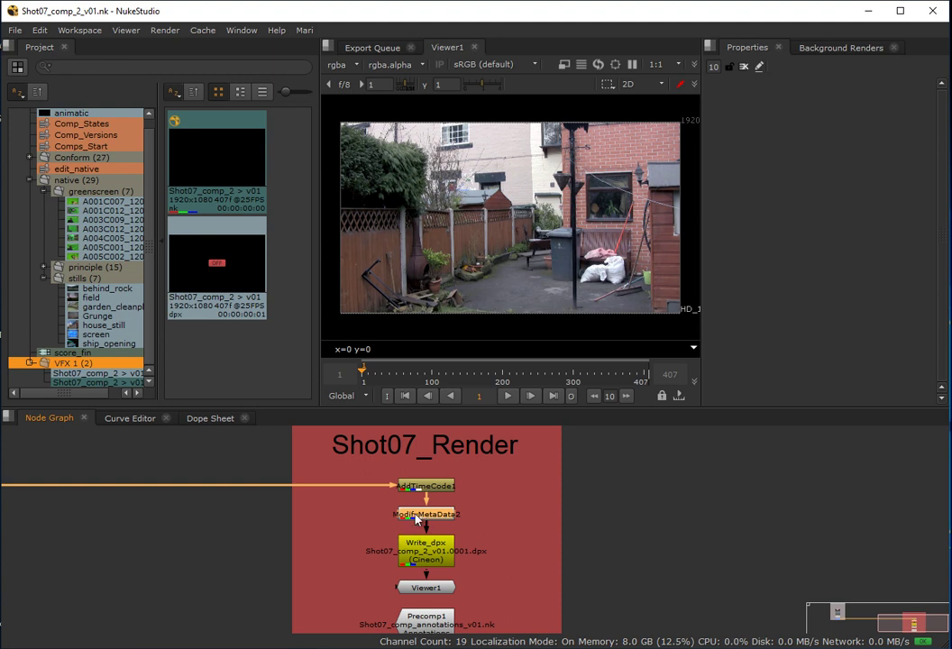
{"action": "left_click", "coordinate": [416, 559]}
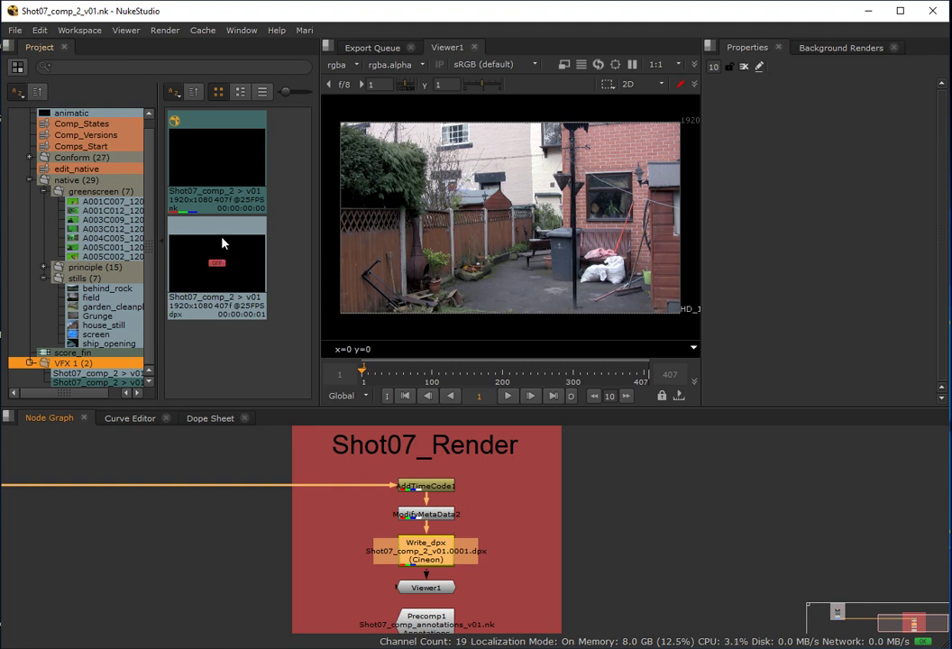
{"action": "left_click", "coordinate": [418, 588]}
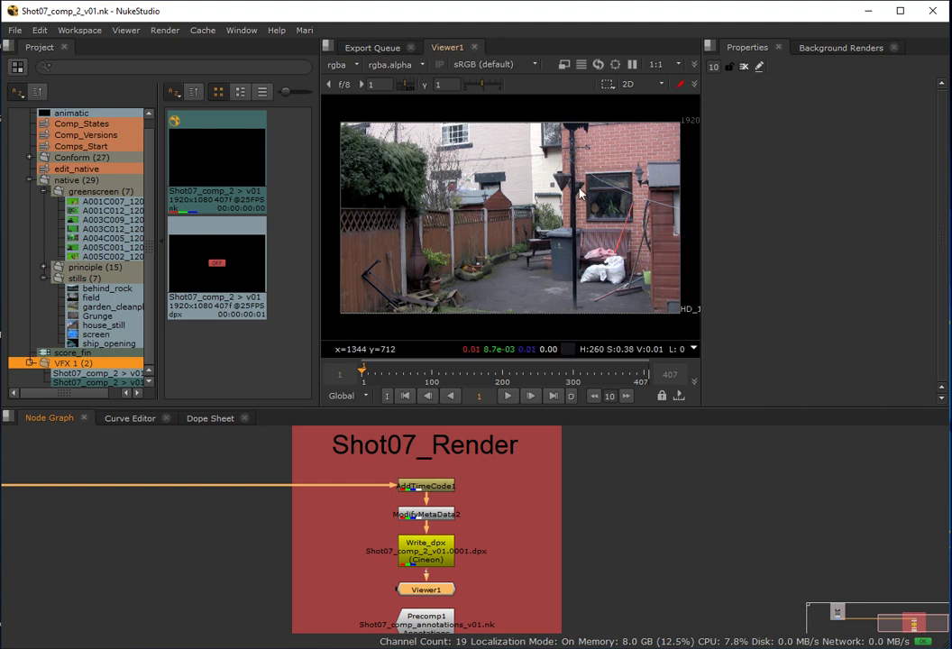
{"action": "left_click", "coordinate": [412, 622]}
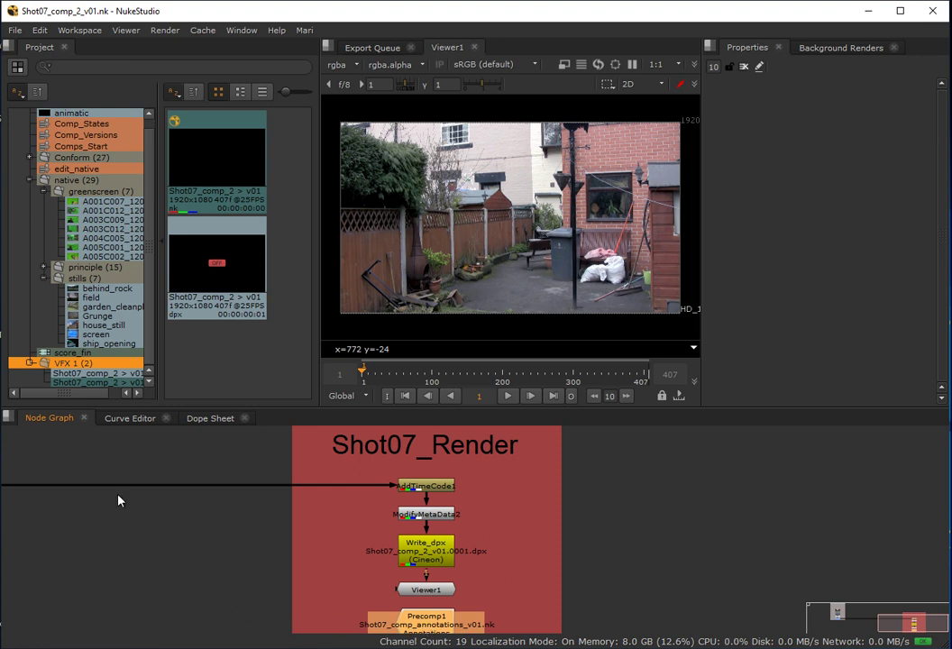
{"action": "scroll", "coordinate": [111, 532], "scroll_direction": "down", "scroll_amount": 3}
{"action": "left_click_drag", "start_coordinate": [206, 542], "coordinate": [603, 553]}
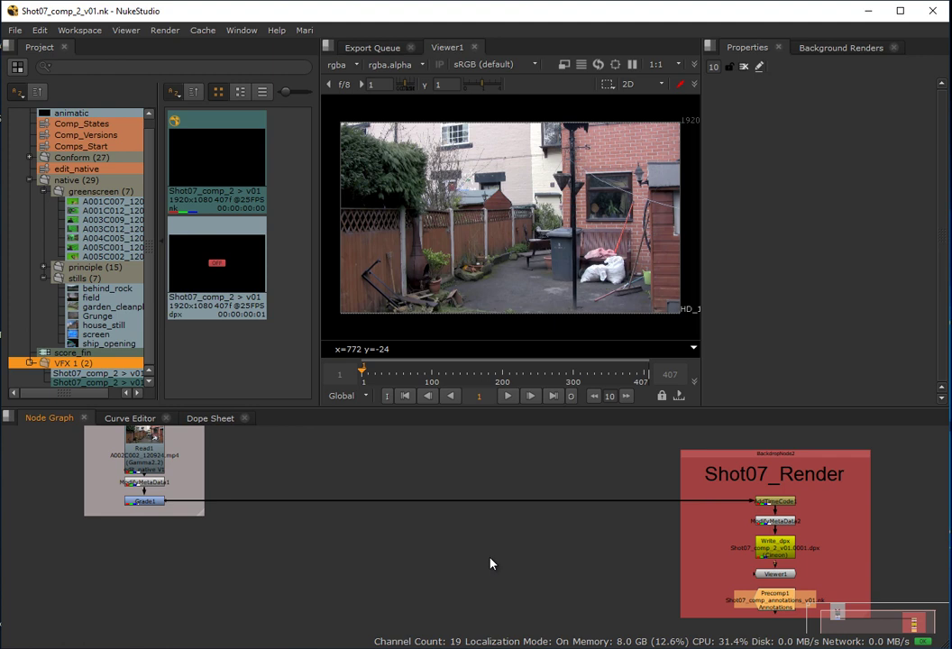
{"action": "scroll", "coordinate": [458, 563], "scroll_direction": "down", "scroll_amount": 2}
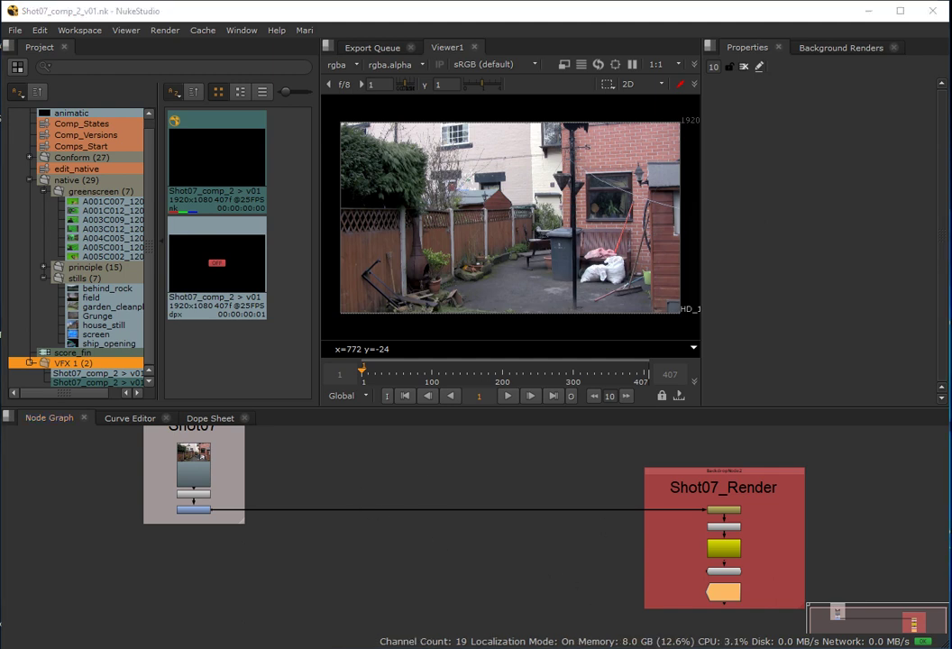
Step: Open the Comps_Start sequence from the project bin and bring its edit tracks into view at a readable scale
{"action": "left_click", "coordinate": [49, 148]}
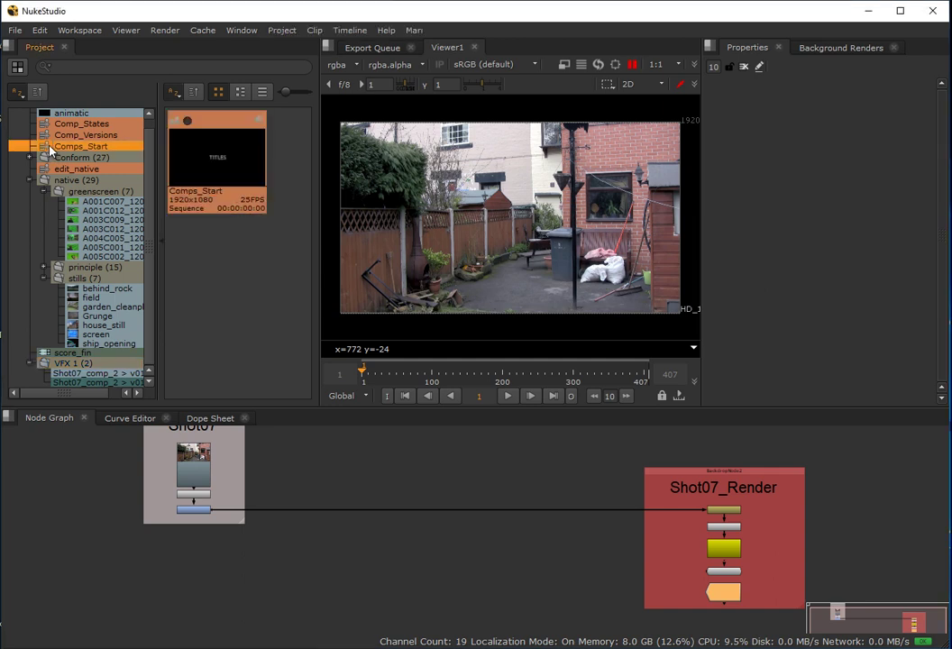
{"action": "double_click", "coordinate": [50, 149]}
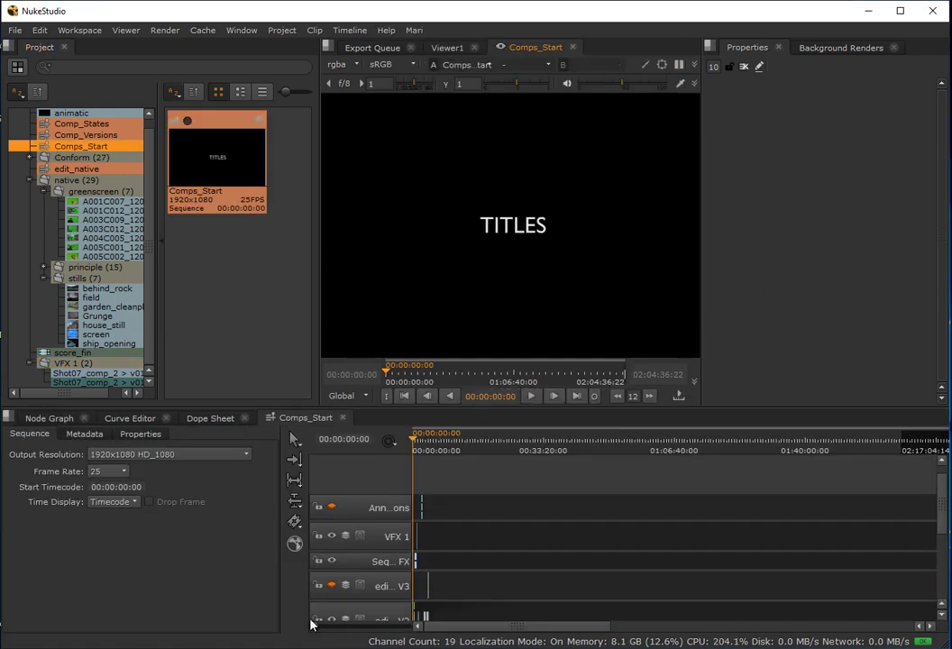
{"action": "scroll", "coordinate": [316, 628], "scroll_direction": "up", "scroll_amount": 5}
{"action": "scroll", "coordinate": [323, 636], "scroll_direction": "up", "scroll_amount": 3}
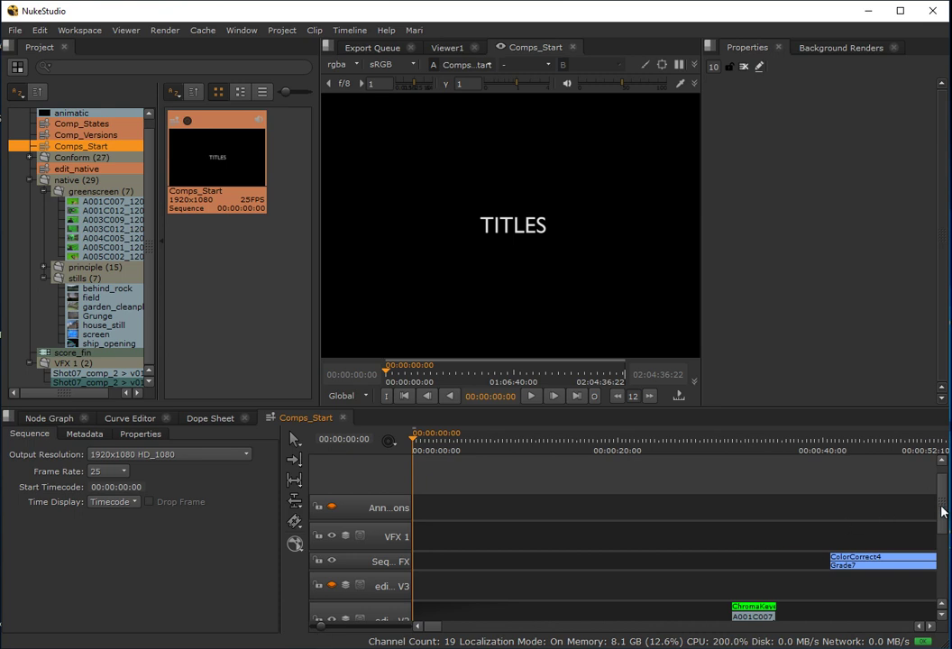
{"action": "scroll", "coordinate": [944, 512], "scroll_direction": "down", "scroll_amount": 5}
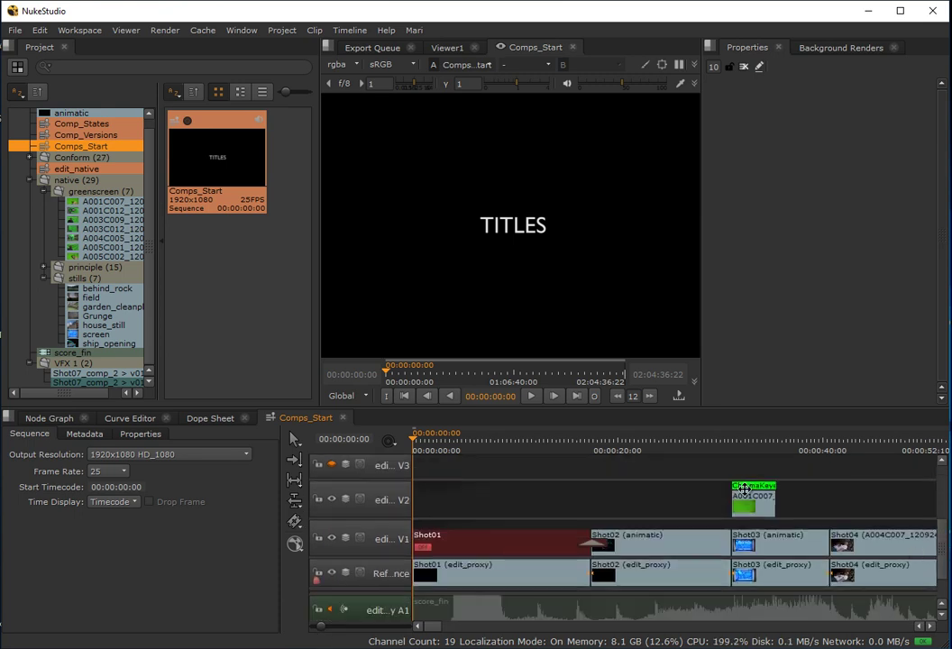
Step: Move the Comps_Start playhead through the edit to 00:01:29:11, over the A005C001 green-screen clip above Shot09
{"action": "left_click_drag", "start_coordinate": [574, 438], "coordinate": [938, 441]}
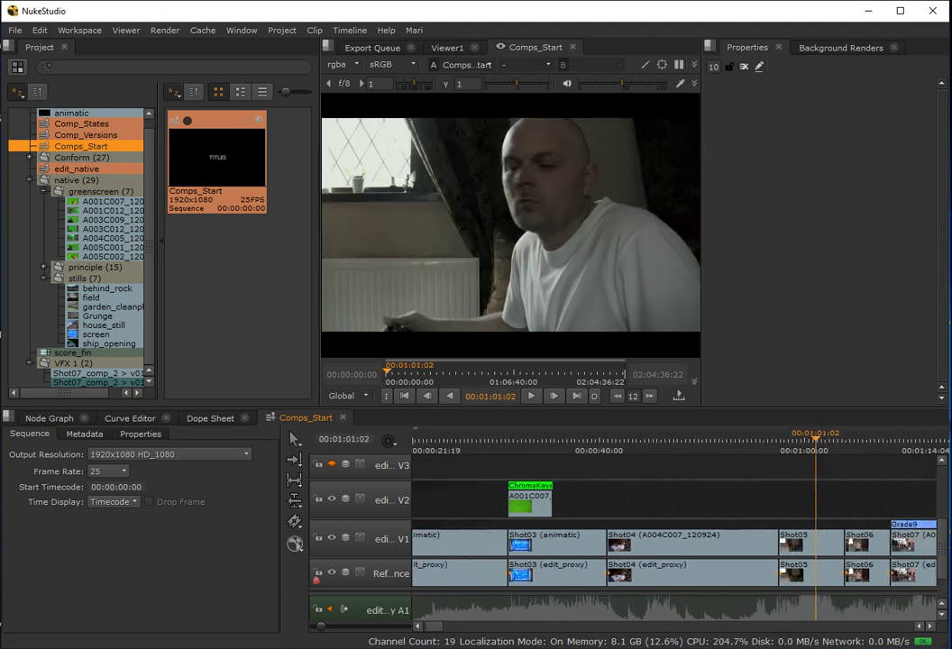
{"action": "key", "text": "l"}
{"action": "key", "text": "l"}
{"action": "key", "text": "l"}
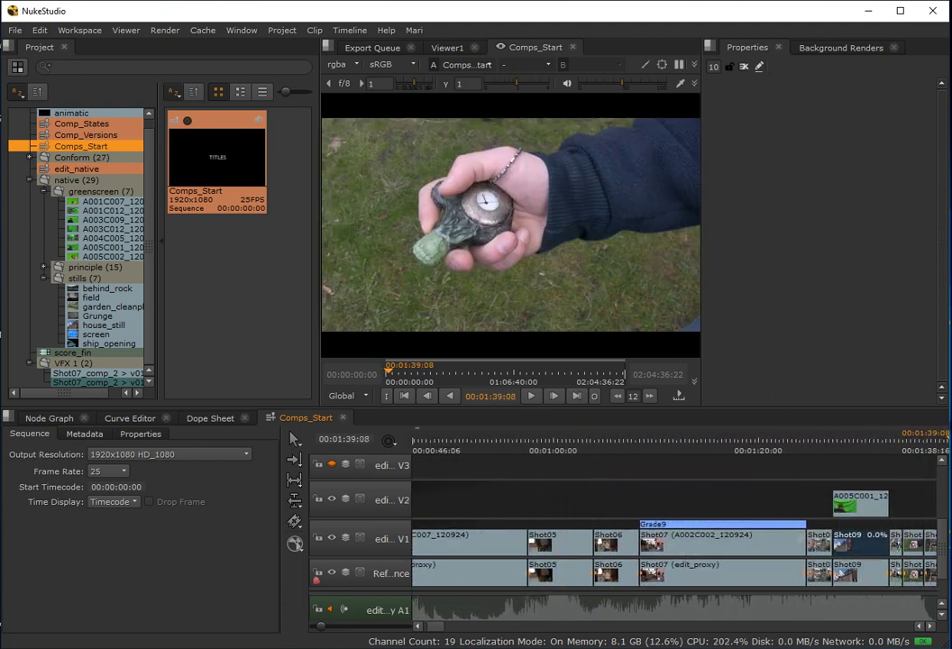
{"action": "key", "text": "k"}
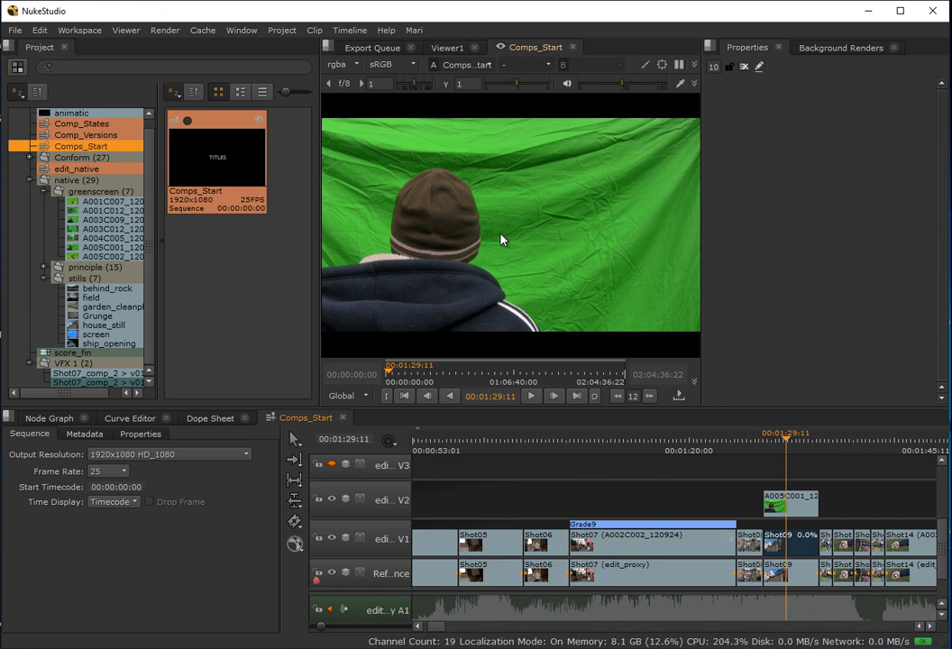
Step: Create a comp from the A005C001 green-screen clip on the V2 track above Shot09
{"action": "left_click", "coordinate": [781, 508]}
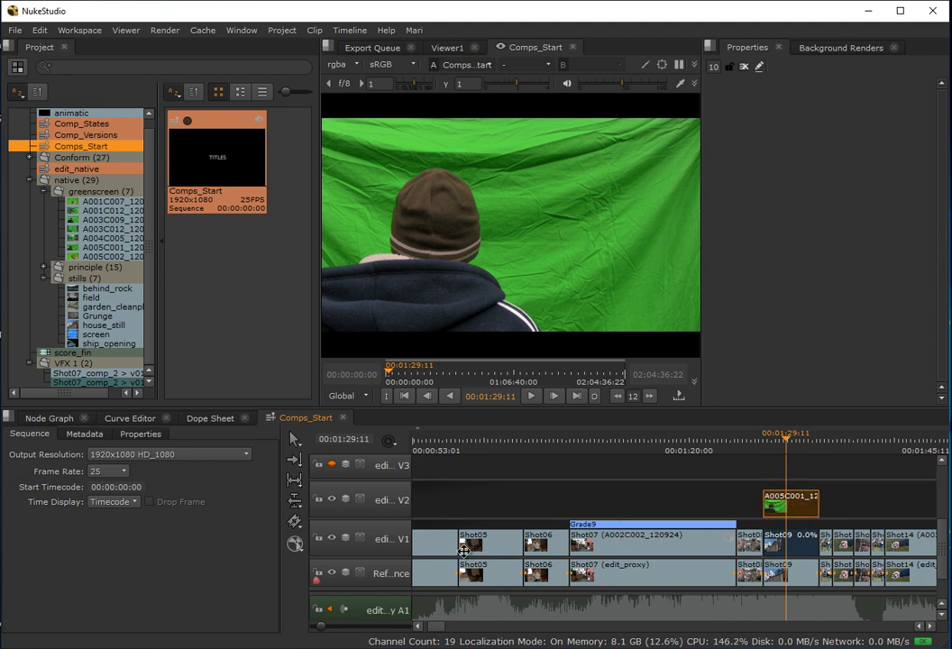
{"action": "left_click", "coordinate": [295, 543]}
{"action": "left_click", "coordinate": [344, 546]}
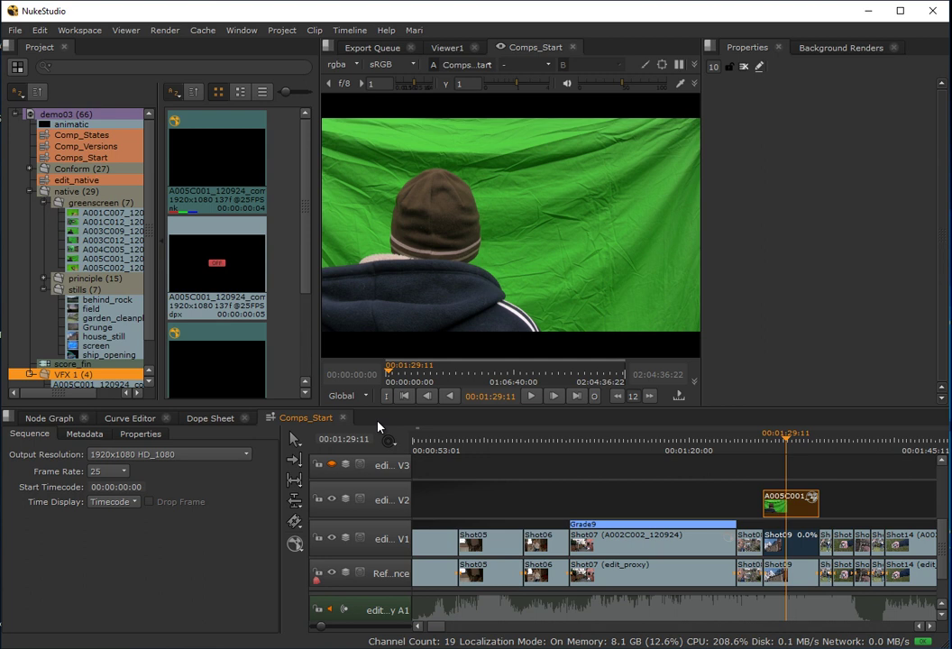
Step: Open the A005C001_120924 comp from its clip on the VFX 1 track in the node graph
{"action": "scroll", "coordinate": [773, 503], "scroll_direction": "up", "scroll_amount": 1}
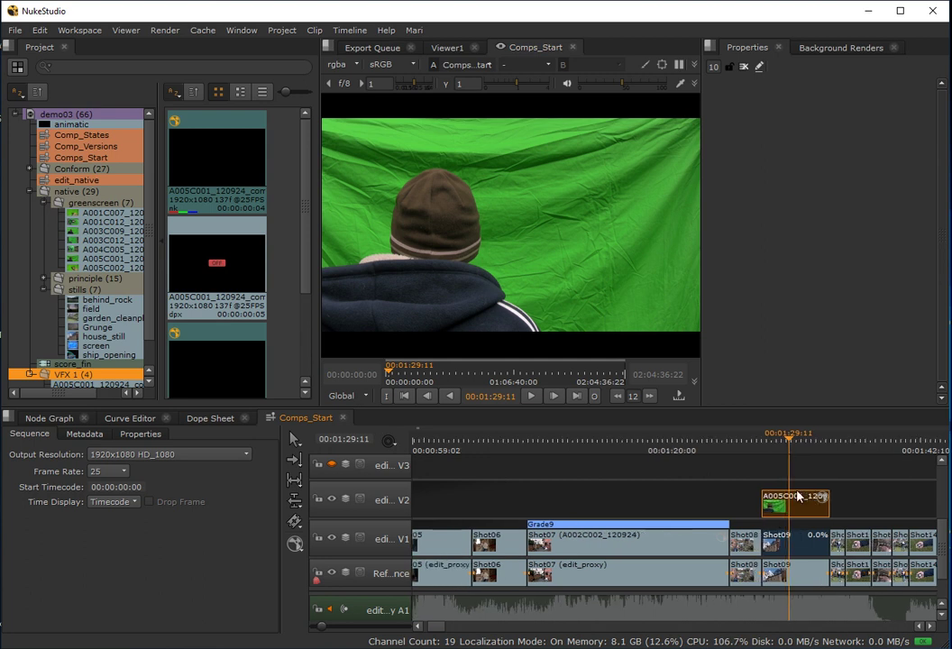
{"action": "scroll", "coordinate": [799, 505], "scroll_direction": "up", "scroll_amount": 3}
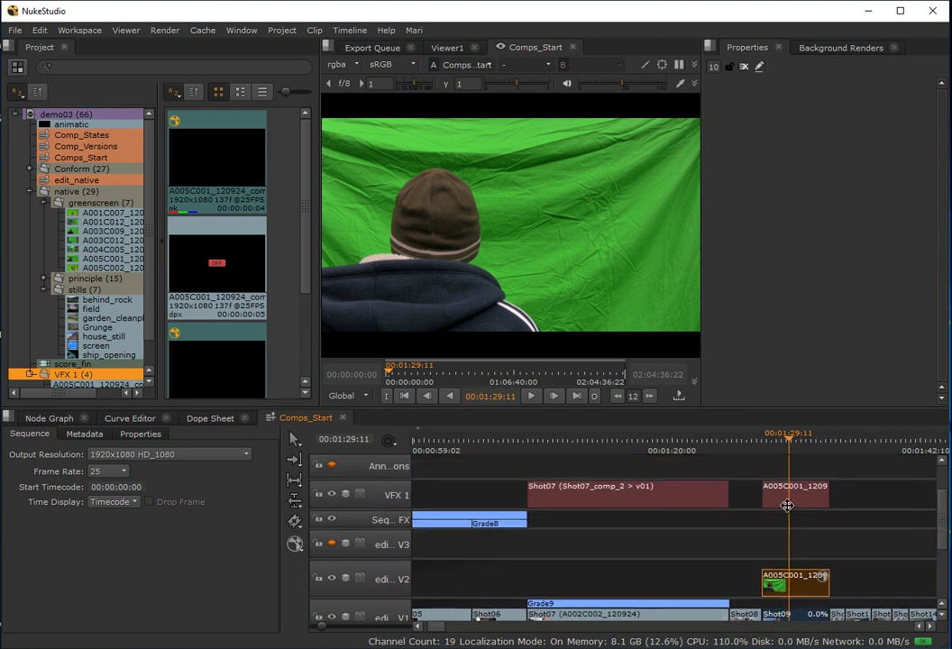
{"action": "left_click", "coordinate": [799, 497]}
{"action": "double_click", "coordinate": [799, 497]}
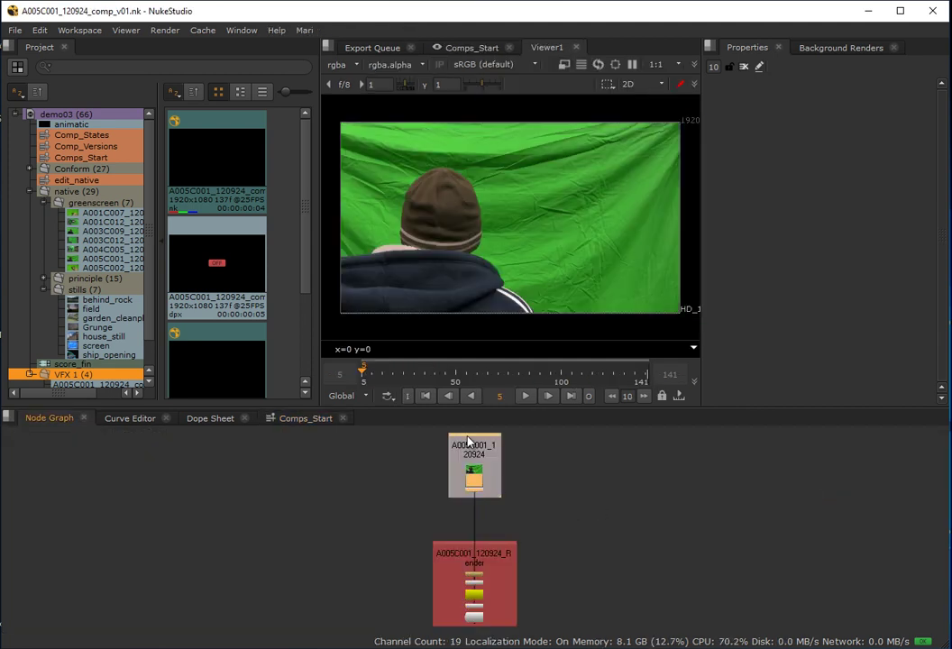
Step: Move the A005C001_120924 and A005C001_120924_Render backdrops apart to make room for nodes between them
{"action": "left_click_drag", "start_coordinate": [468, 442], "coordinate": [306, 444]}
{"action": "left_click_drag", "start_coordinate": [459, 550], "coordinate": [587, 464]}
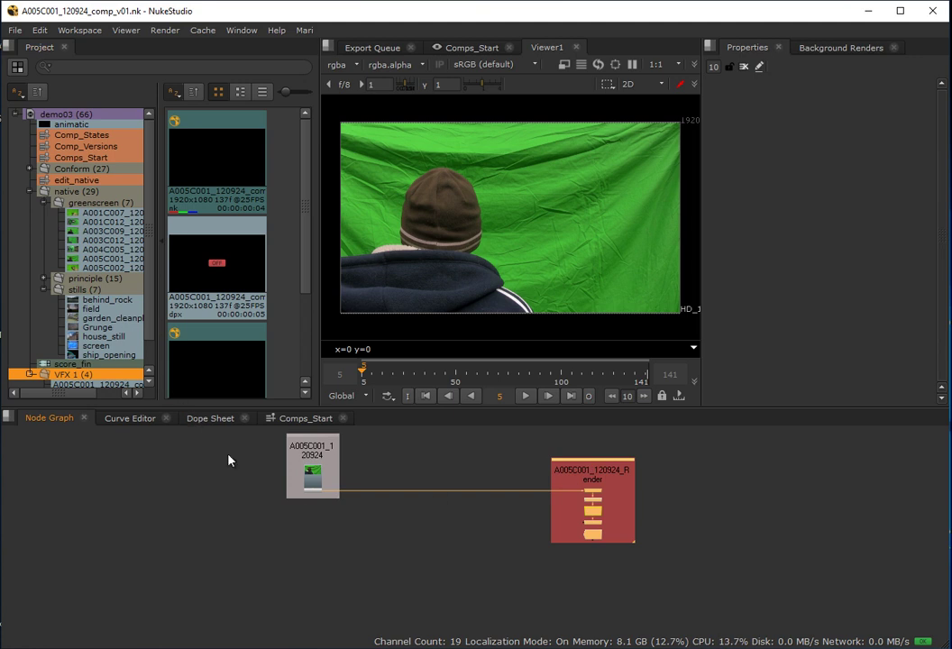
{"action": "scroll", "coordinate": [442, 493], "scroll_direction": "up", "scroll_amount": 4}
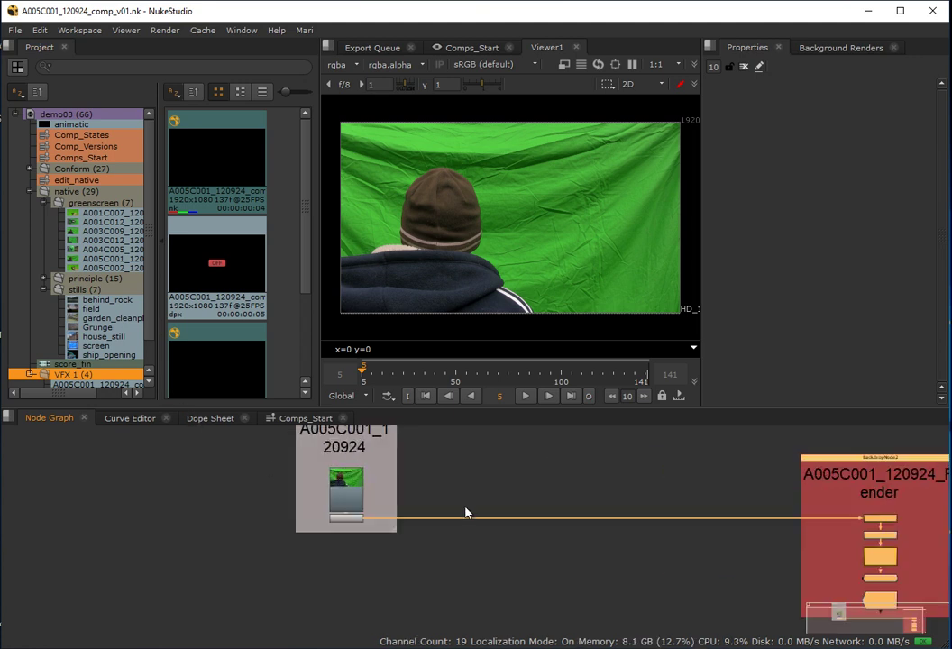
{"action": "left_click", "coordinate": [504, 487]}
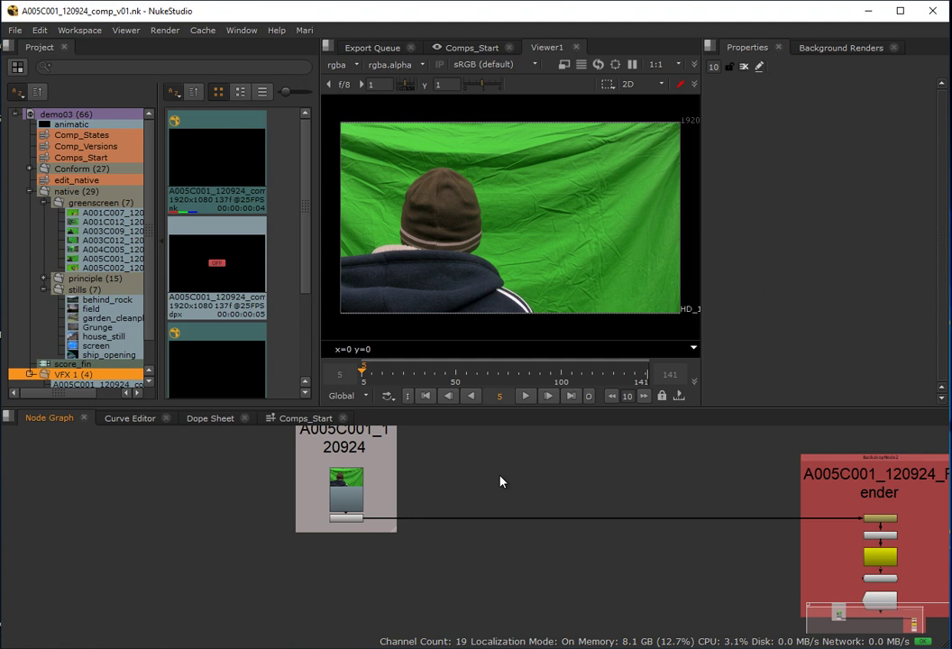
Step: Add a Keylight node in the gap between the two backdrops
{"action": "scroll", "coordinate": [510, 489], "scroll_direction": "up", "scroll_amount": 3}
{"action": "scroll", "coordinate": [515, 501], "scroll_direction": "down", "scroll_amount": 1}
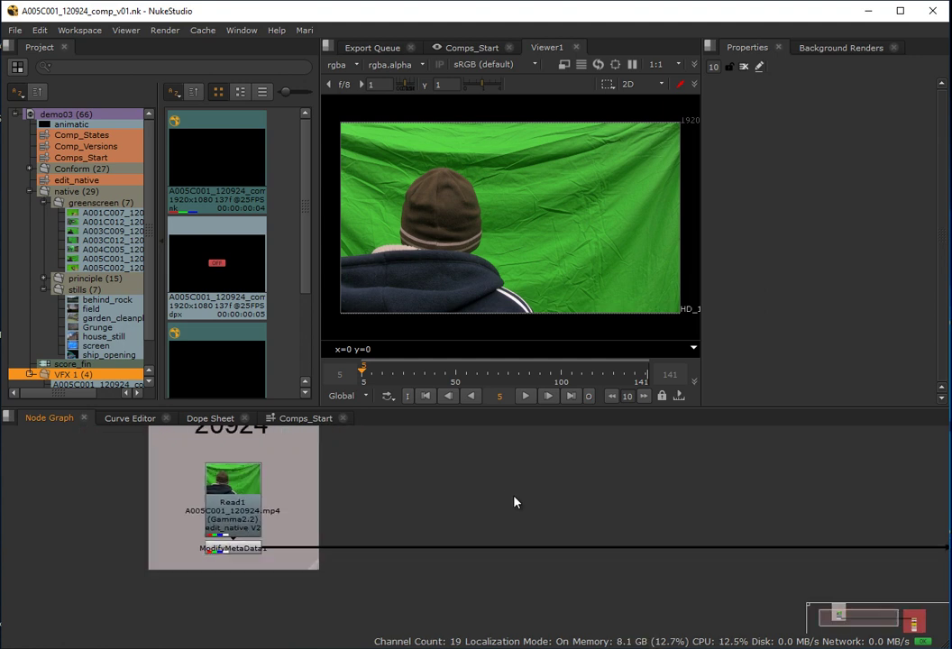
{"action": "key", "text": "Tab"}
{"action": "type", "text": "k"}
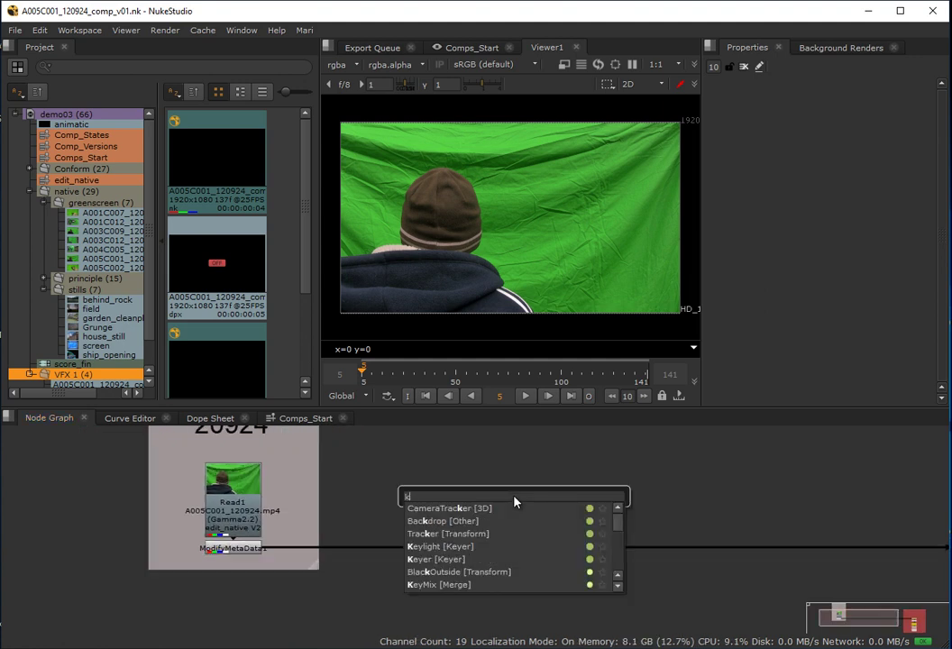
{"action": "type", "text": "eyli"}
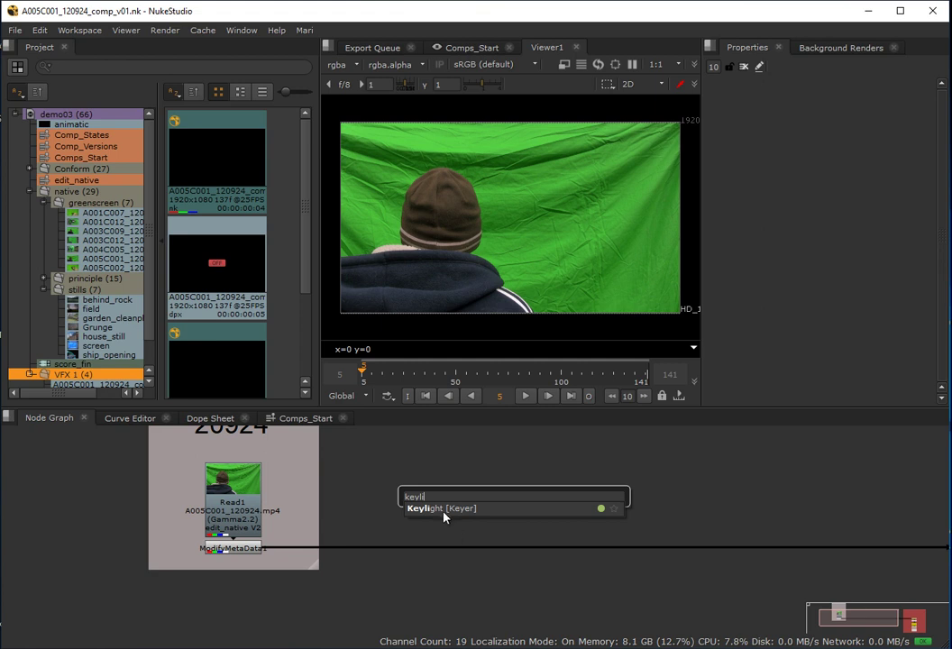
{"action": "key", "text": "Return"}
Step: Connect Keylight1's Source to ModifyMetaData1 and AddTimeCode1's input to Keylight1, lining the Keylight node up with the pipe
{"action": "left_click_drag", "start_coordinate": [501, 482], "coordinate": [491, 514]}
{"action": "left_click_drag", "start_coordinate": [268, 557], "coordinate": [254, 610]}
{"action": "left_click_drag", "start_coordinate": [505, 496], "coordinate": [249, 550]}
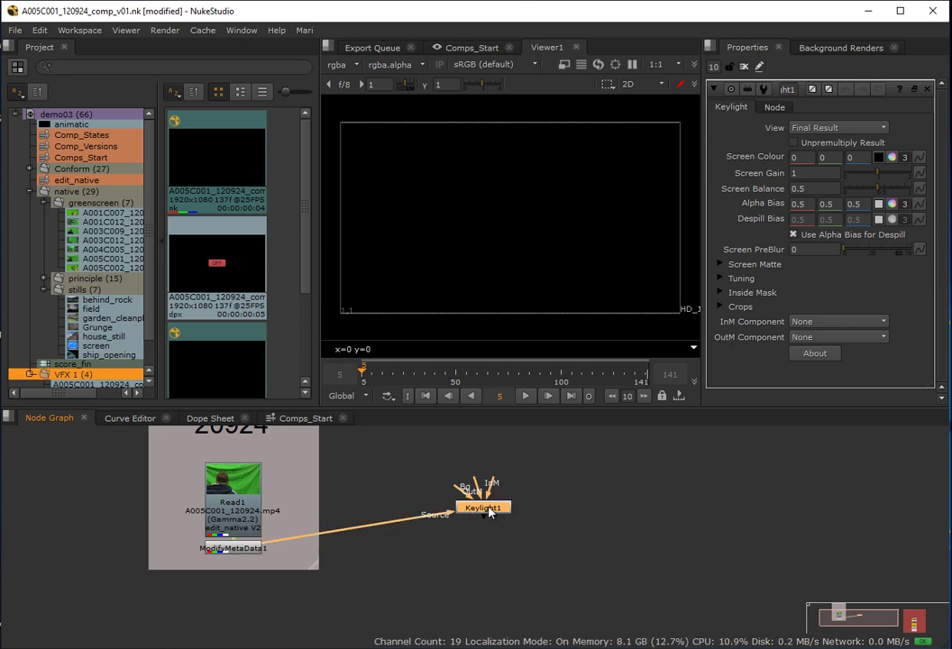
{"action": "left_click_drag", "start_coordinate": [482, 523], "coordinate": [909, 477]}
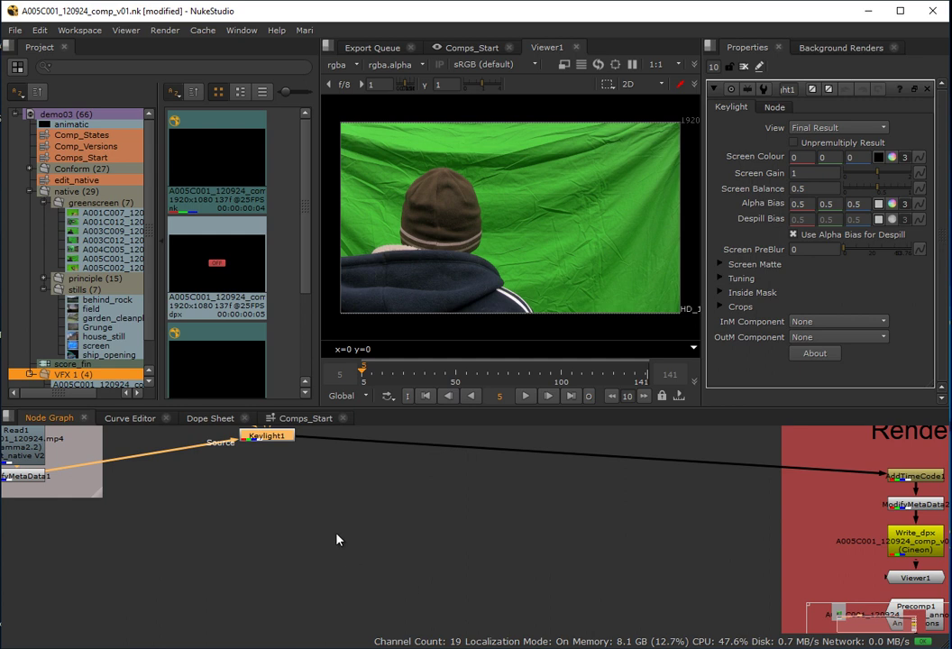
{"action": "key", "text": "f"}
{"action": "left_click_drag", "start_coordinate": [373, 522], "coordinate": [422, 563]}
Step: Add a Roto node above the main pipe and connect Keylight1's OutM input to it
{"action": "left_click", "coordinate": [600, 497]}
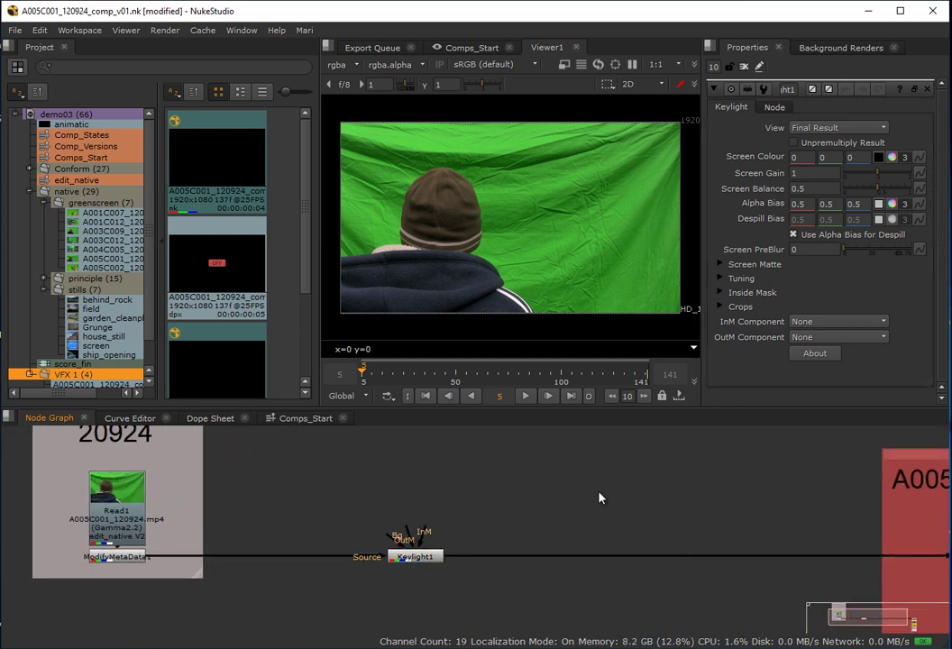
{"action": "key", "text": "o"}
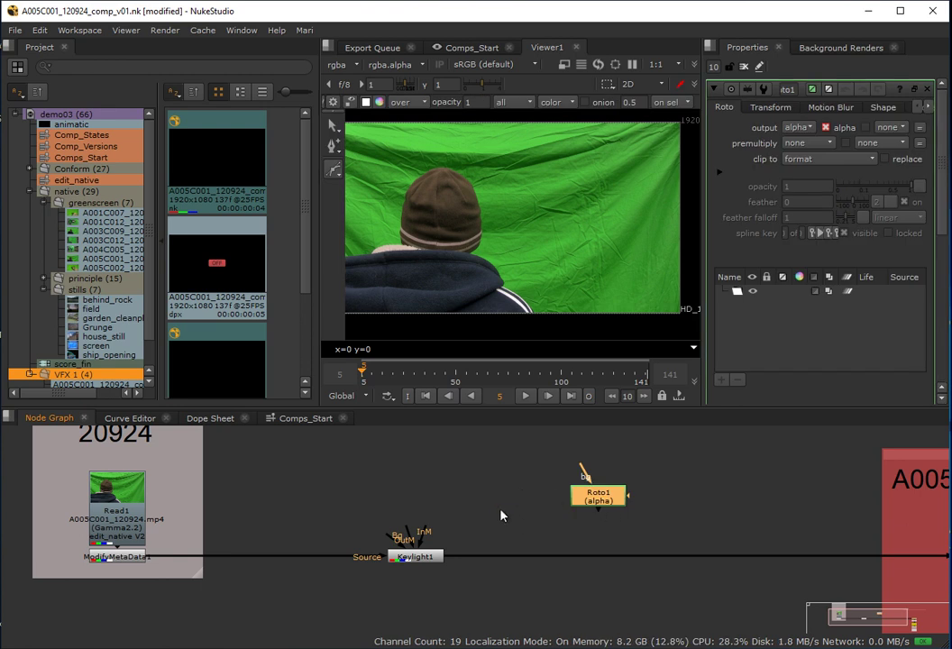
{"action": "left_click_drag", "start_coordinate": [426, 532], "coordinate": [619, 500]}
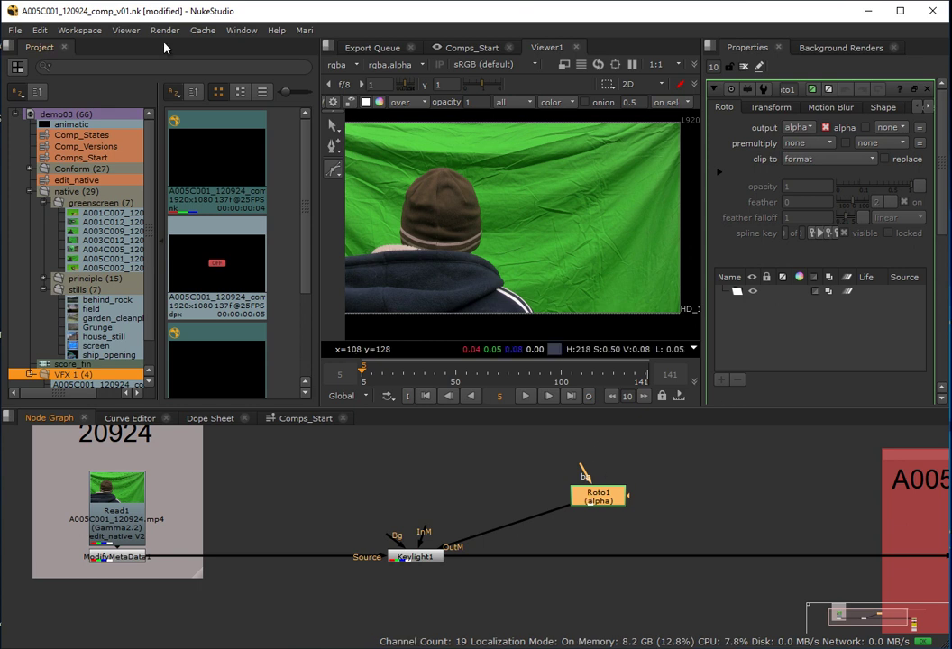
Step: Draw a Rectangle roto shape around the person, extending past the lower-left edges of the frame and above the hat
{"action": "left_click", "coordinate": [335, 168]}
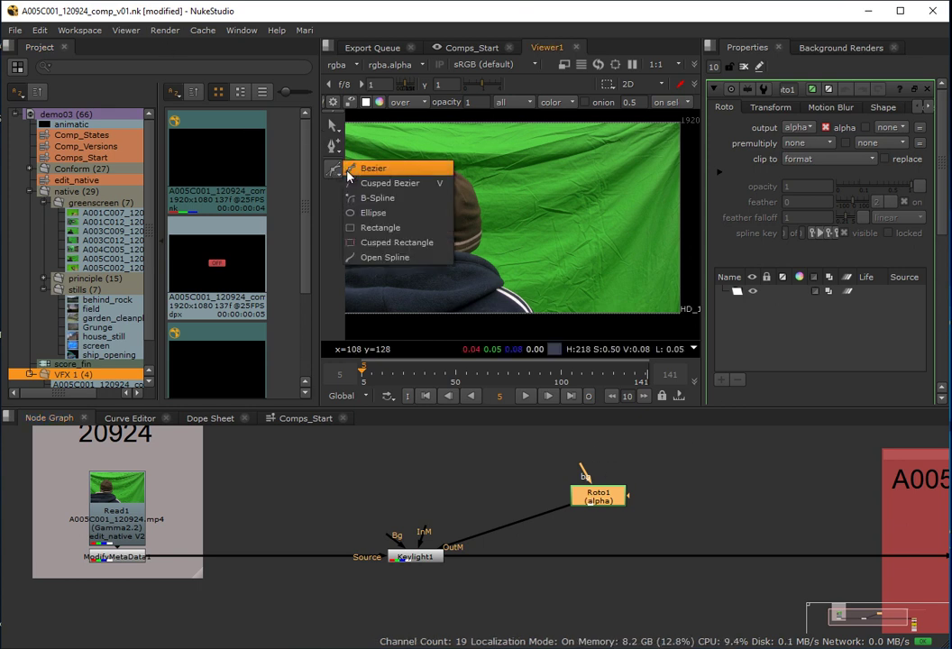
{"action": "left_click", "coordinate": [349, 168]}
{"action": "left_click", "coordinate": [334, 169]}
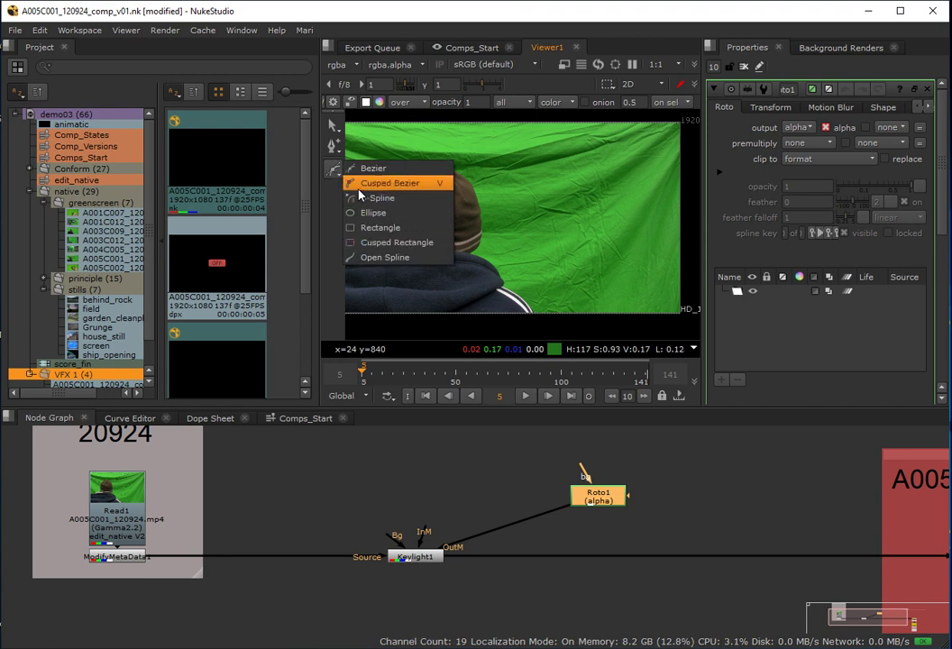
{"action": "left_click", "coordinate": [365, 230]}
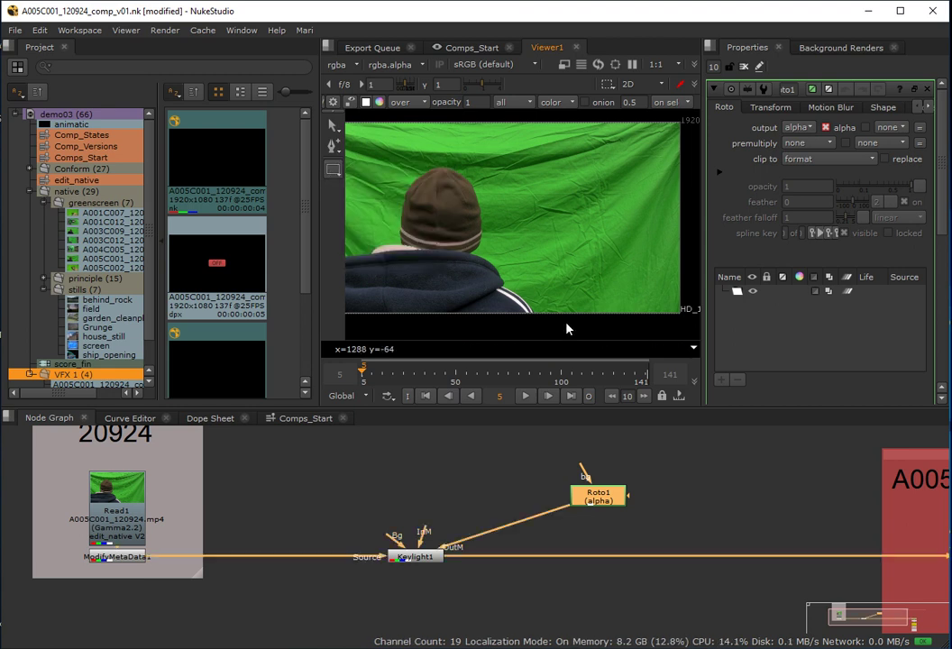
{"action": "scroll", "coordinate": [517, 314], "scroll_direction": "down", "scroll_amount": 1}
{"action": "left_click_drag", "start_coordinate": [362, 318], "coordinate": [593, 172]}
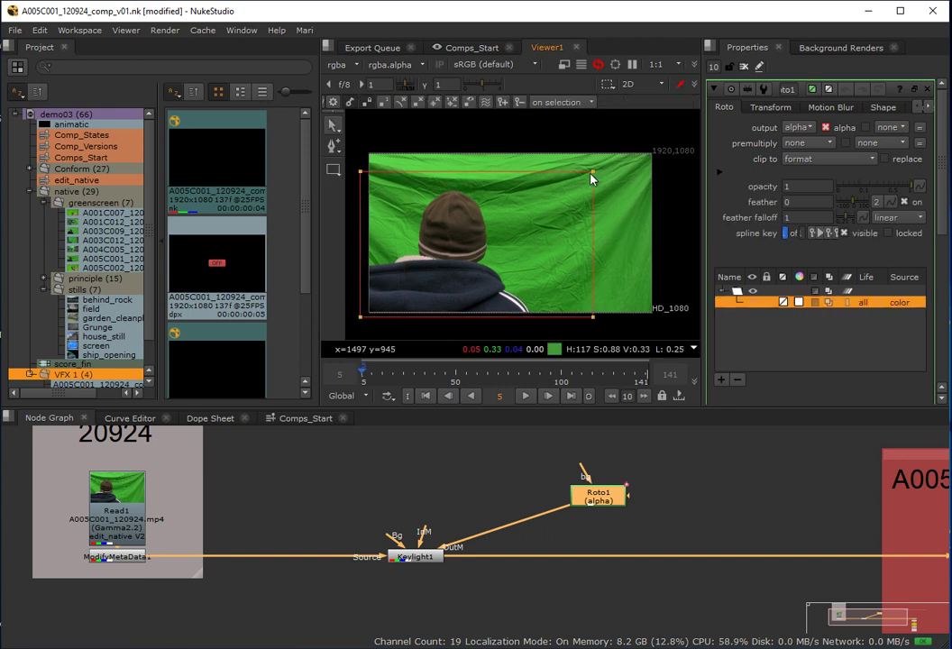
Step: At frame 137, move the roto rectangle's right-hand points inward so the shape ends closer to the person's shoulder
{"action": "left_click", "coordinate": [424, 375]}
{"action": "left_click_drag", "start_coordinate": [426, 375], "coordinate": [638, 375]}
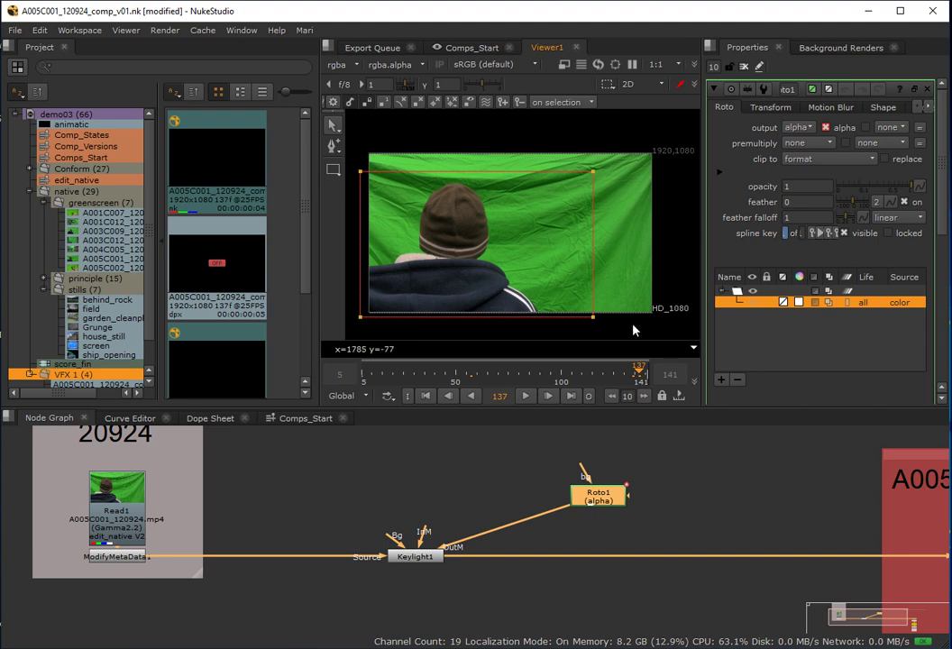
{"action": "left_click_drag", "start_coordinate": [634, 323], "coordinate": [570, 157]}
{"action": "left_click_drag", "start_coordinate": [555, 247], "coordinate": [526, 245]}
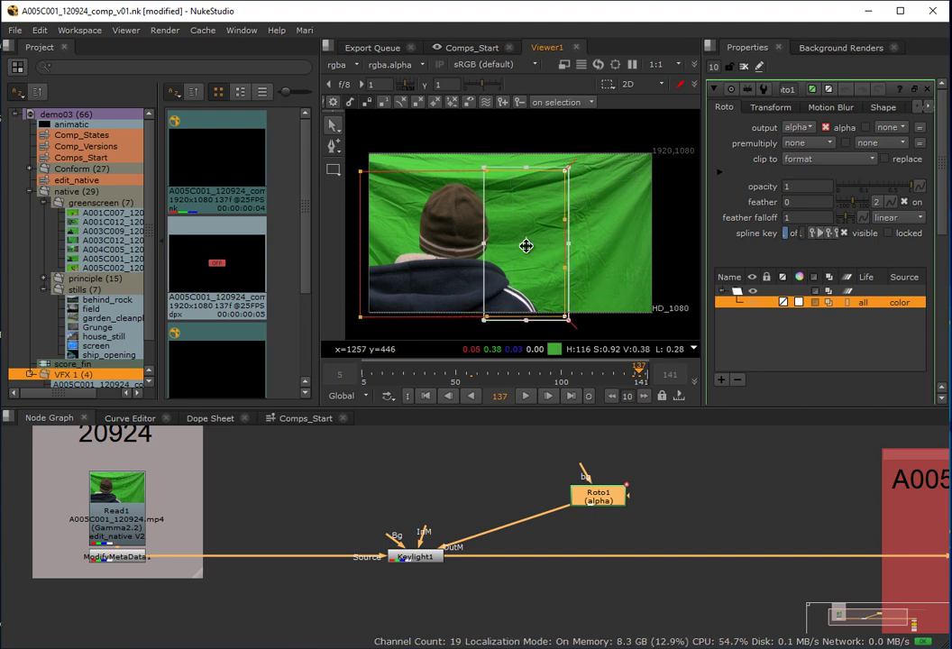
{"action": "left_click", "coordinate": [408, 333]}
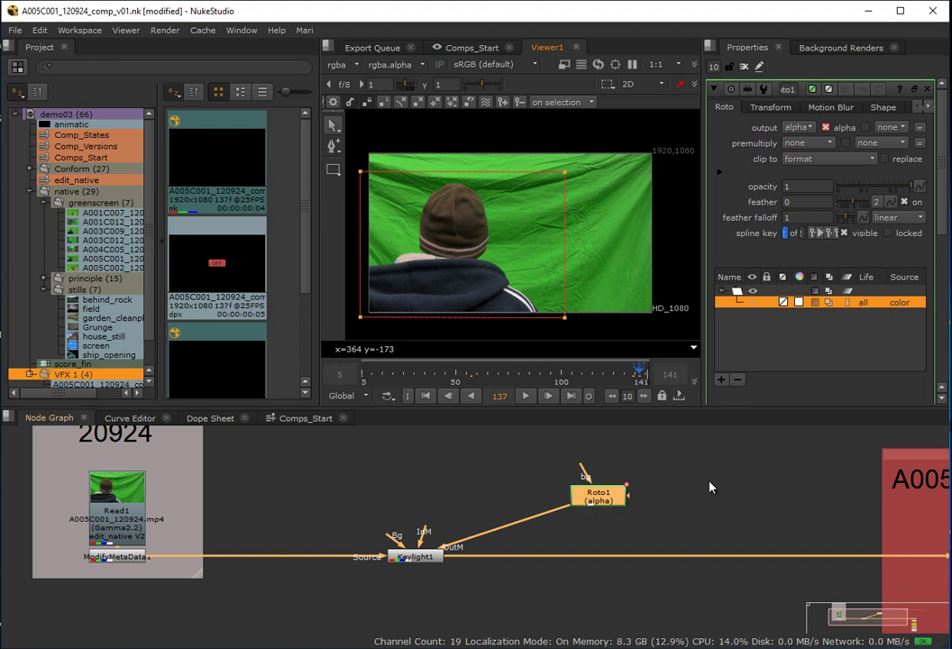
Step: Open Keylight1's properties and set its OutM Component to Inverted Alpha, after trying Alpha
{"action": "double_click", "coordinate": [417, 557]}
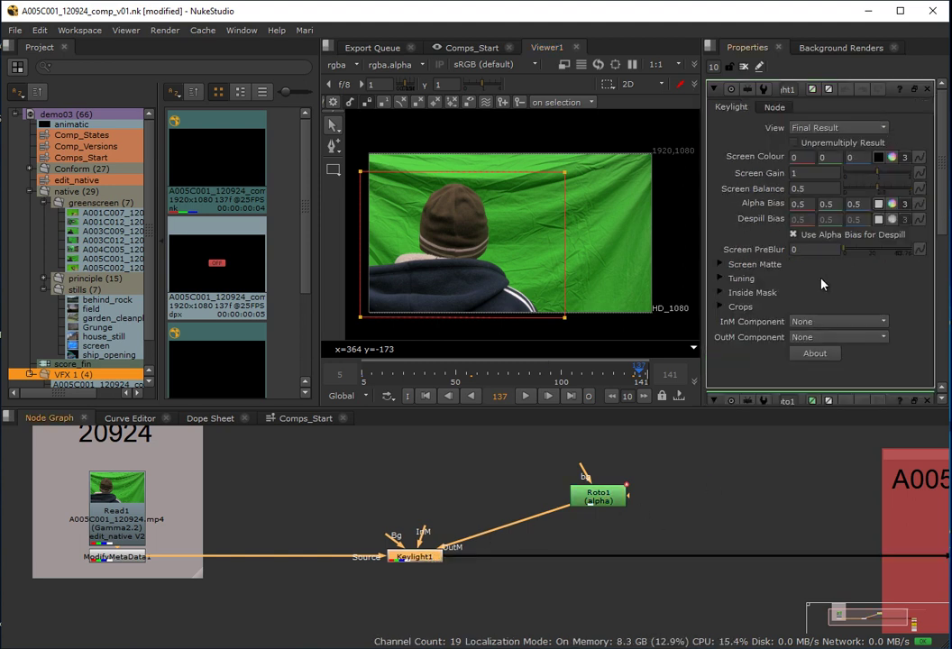
{"action": "left_click", "coordinate": [844, 338]}
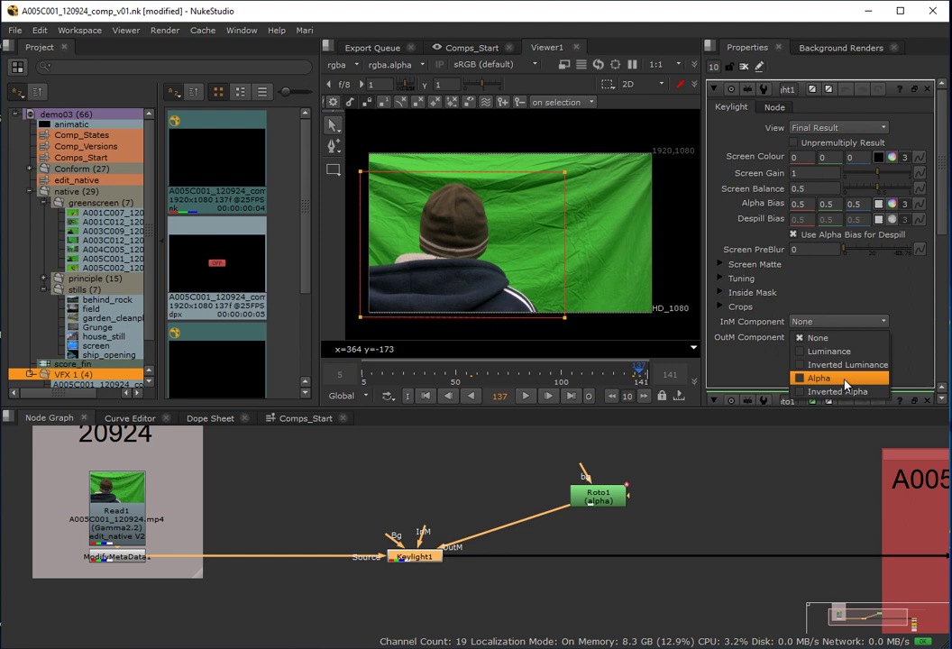
{"action": "left_click", "coordinate": [844, 379]}
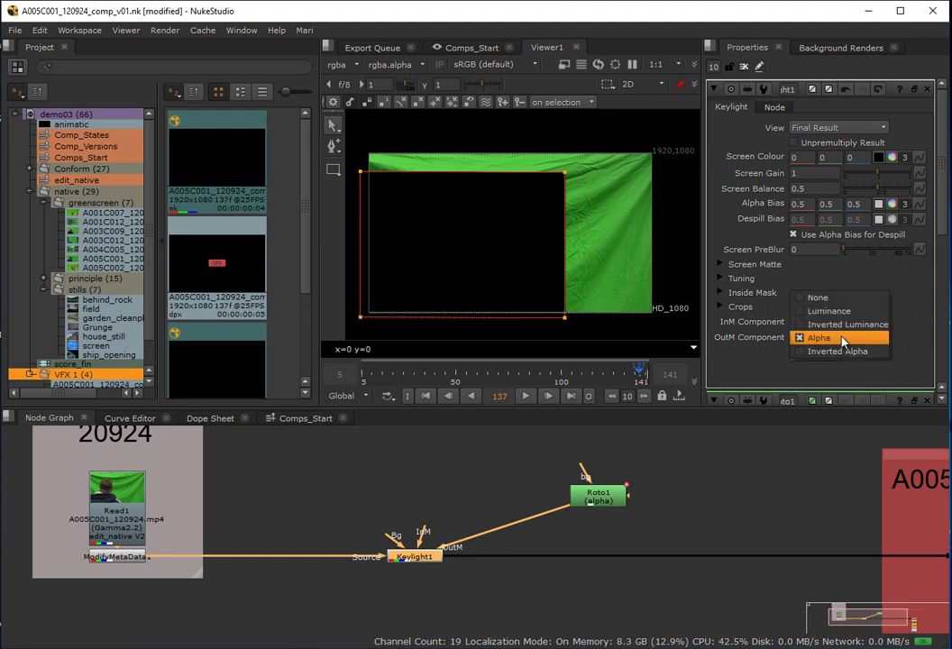
{"action": "left_click", "coordinate": [839, 338]}
{"action": "left_click", "coordinate": [840, 352]}
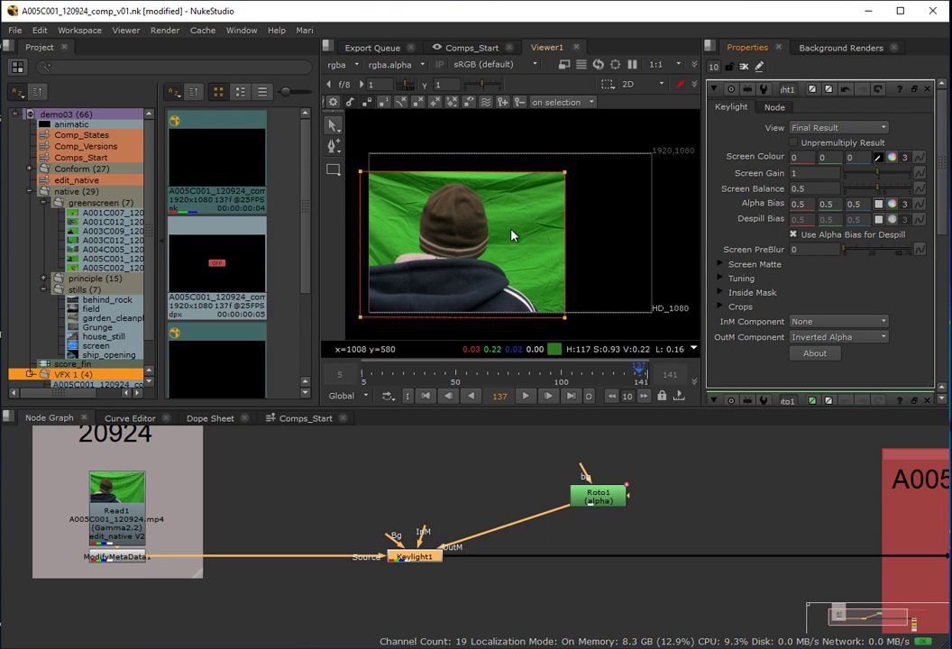
Step: Sample Keylight1's Screen Colour from an area of the green backdrop beside the person's head
{"action": "left_click_drag", "start_coordinate": [521, 227], "coordinate": [552, 259]}
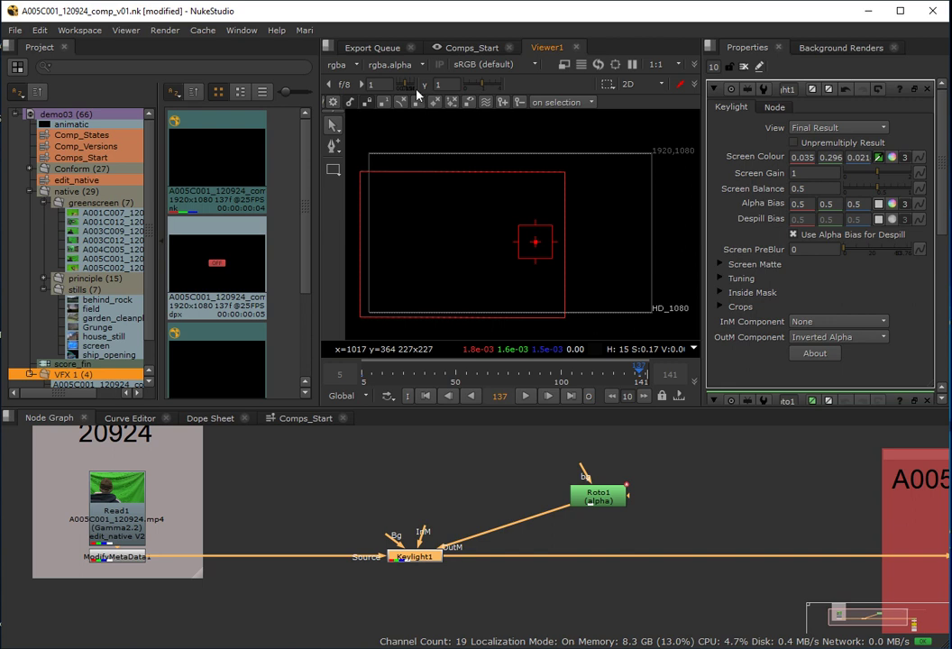
{"action": "left_click", "coordinate": [498, 65]}
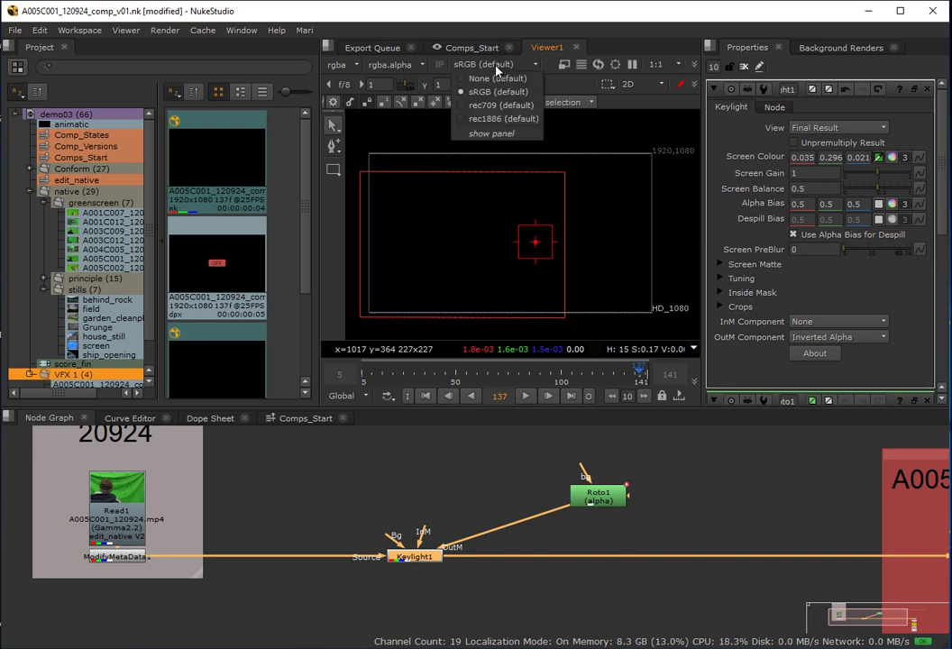
{"action": "left_click", "coordinate": [498, 64]}
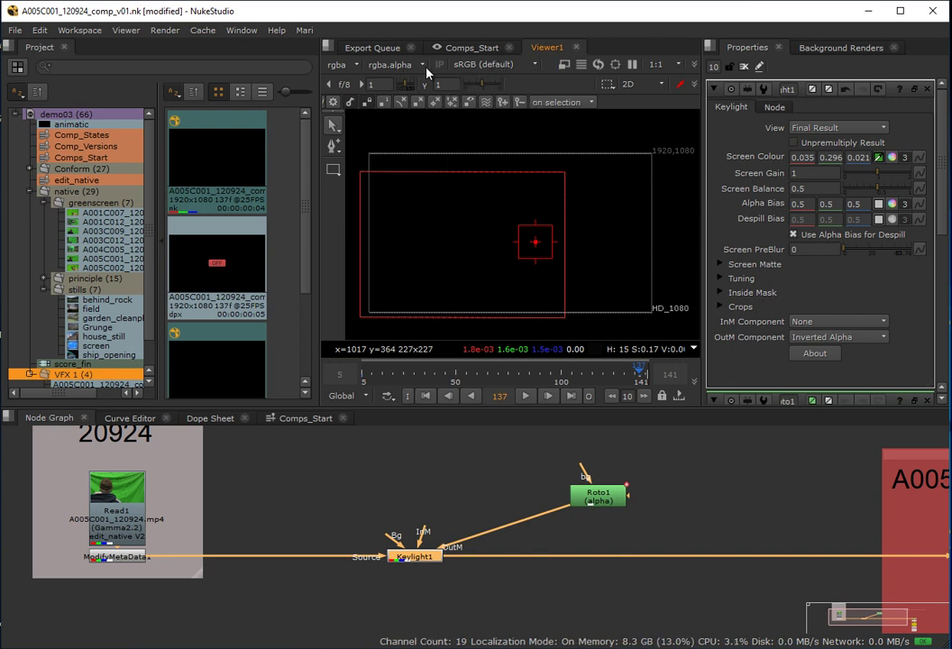
Step: Widen the viewer area and display Keylight1's alpha channel in it
{"action": "left_click_drag", "start_coordinate": [318, 202], "coordinate": [138, 225]}
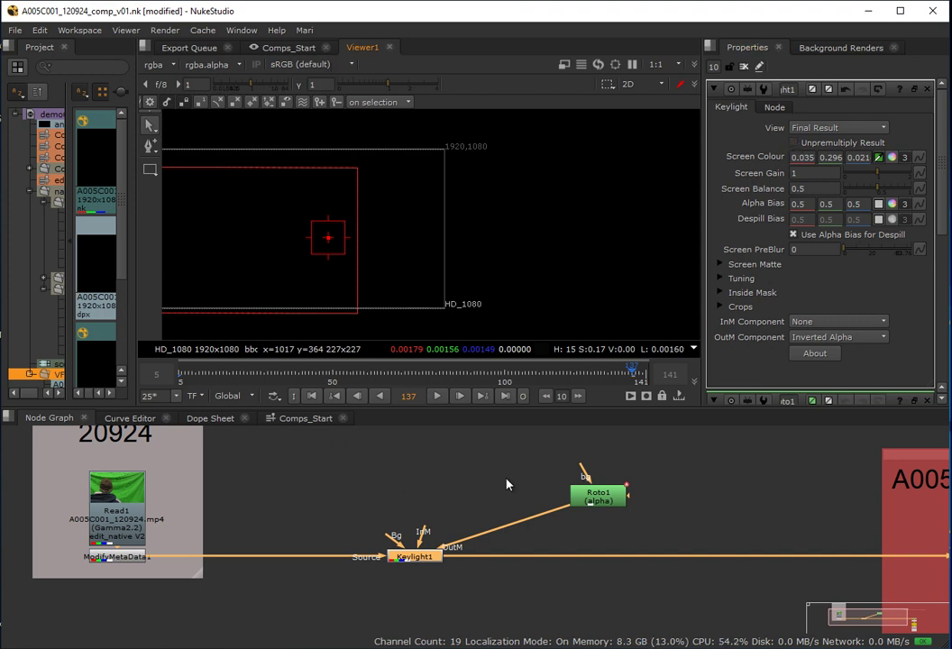
{"action": "scroll", "coordinate": [475, 447], "scroll_direction": "down", "scroll_amount": 1}
{"action": "left_click", "coordinate": [337, 474]}
{"action": "key", "text": "1"}
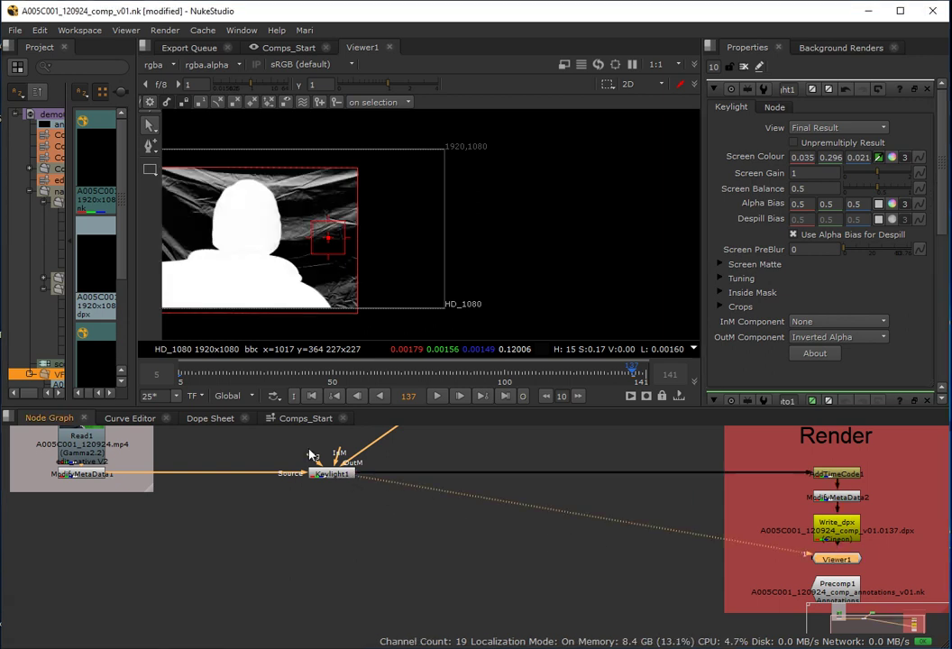
{"action": "scroll", "coordinate": [642, 240], "scroll_direction": "up", "scroll_amount": 2}
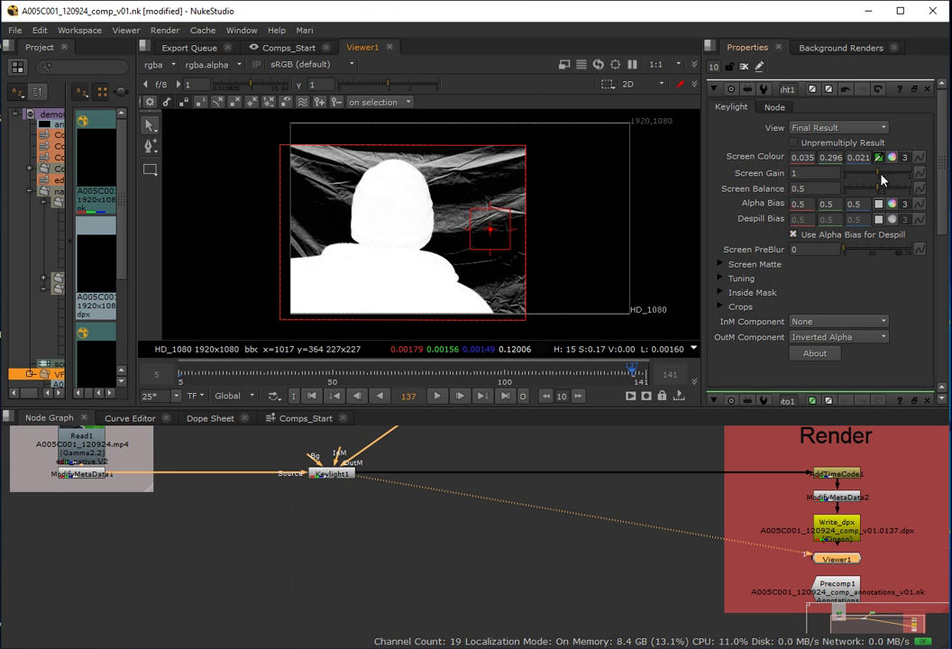
Step: Set Keylight1's Screen Gain to 1.3 and resample the Screen Colour around the bright fold near the shape's upper edge
{"action": "left_click_drag", "start_coordinate": [882, 180], "coordinate": [888, 180]}
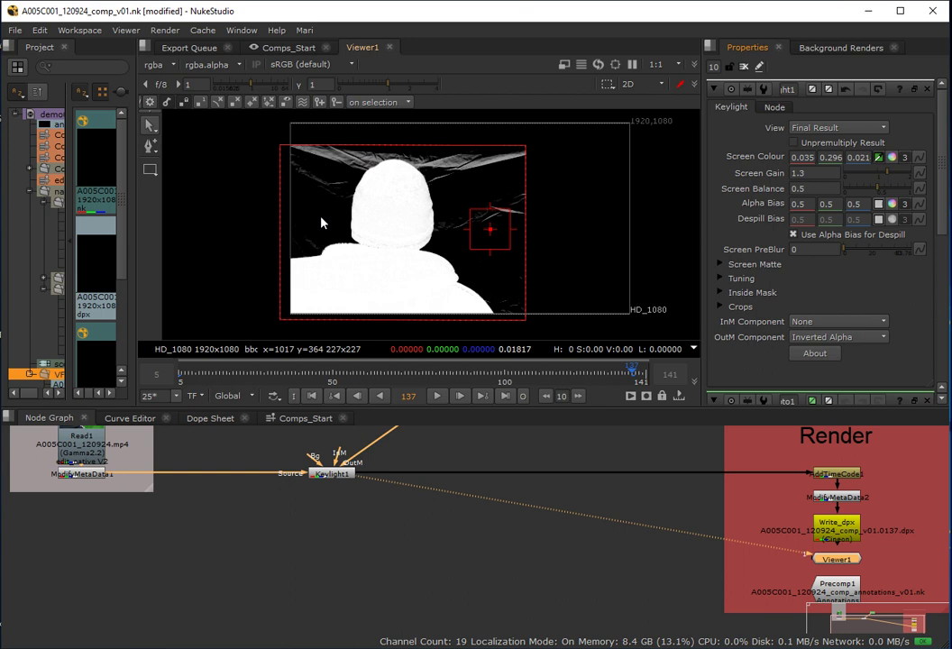
{"action": "left_click_drag", "start_coordinate": [488, 231], "coordinate": [475, 174]}
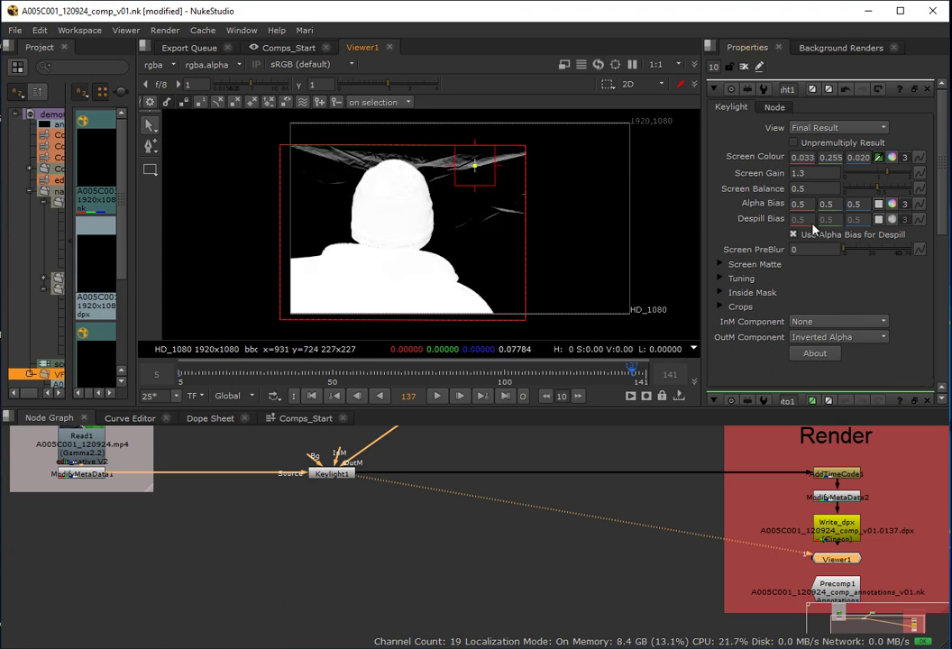
Step: In Keylight1's Screen Matte settings, set Clip Black to 0.44 and Clip White to 0.9, and switch the viewer back to colour
{"action": "left_click", "coordinate": [721, 264]}
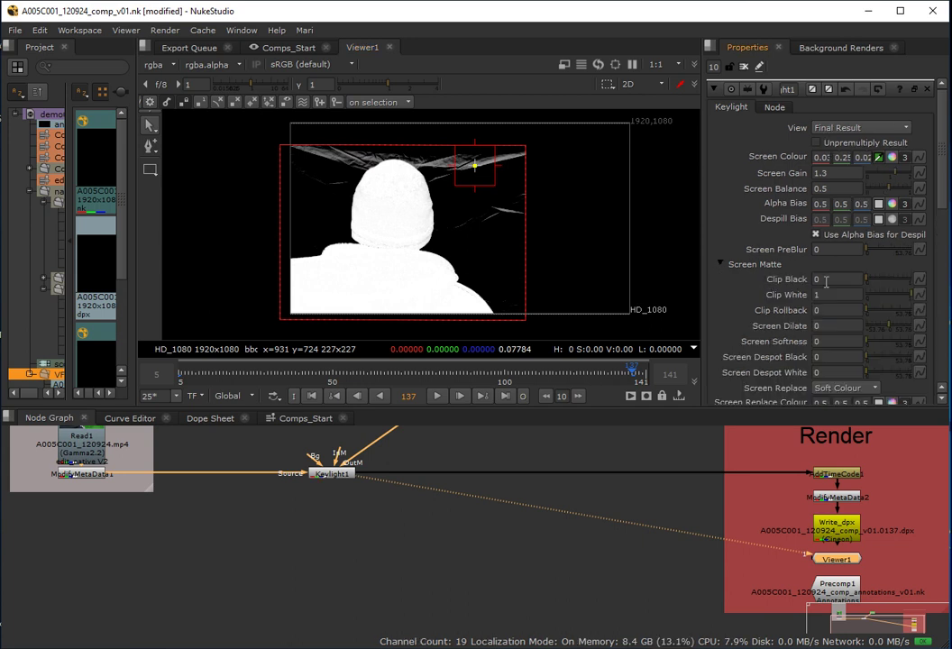
{"action": "left_click_drag", "start_coordinate": [869, 280], "coordinate": [890, 288]}
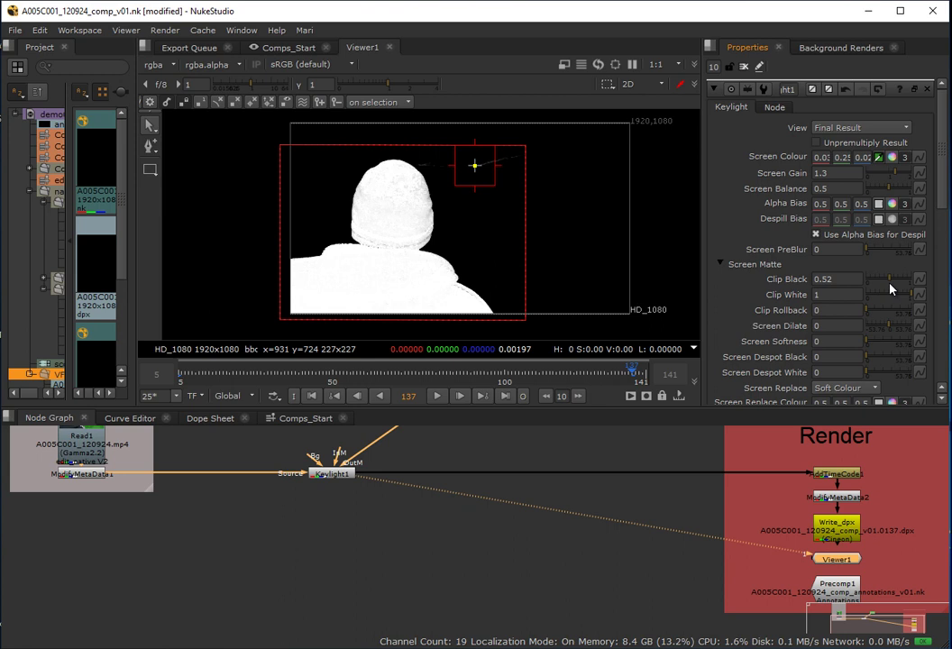
{"action": "left_click_drag", "start_coordinate": [909, 298], "coordinate": [888, 288]}
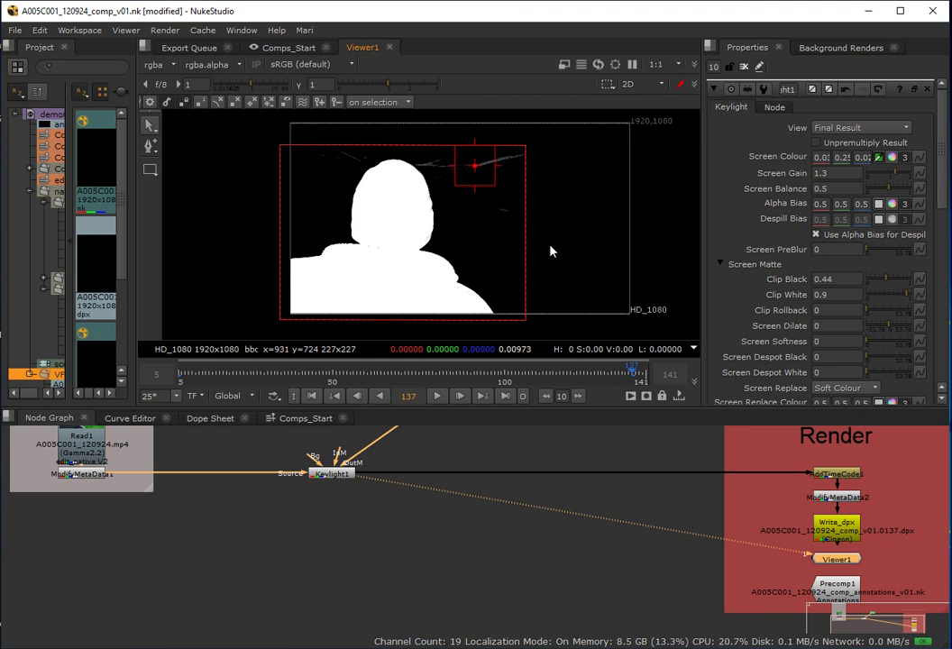
{"action": "key", "text": "a"}
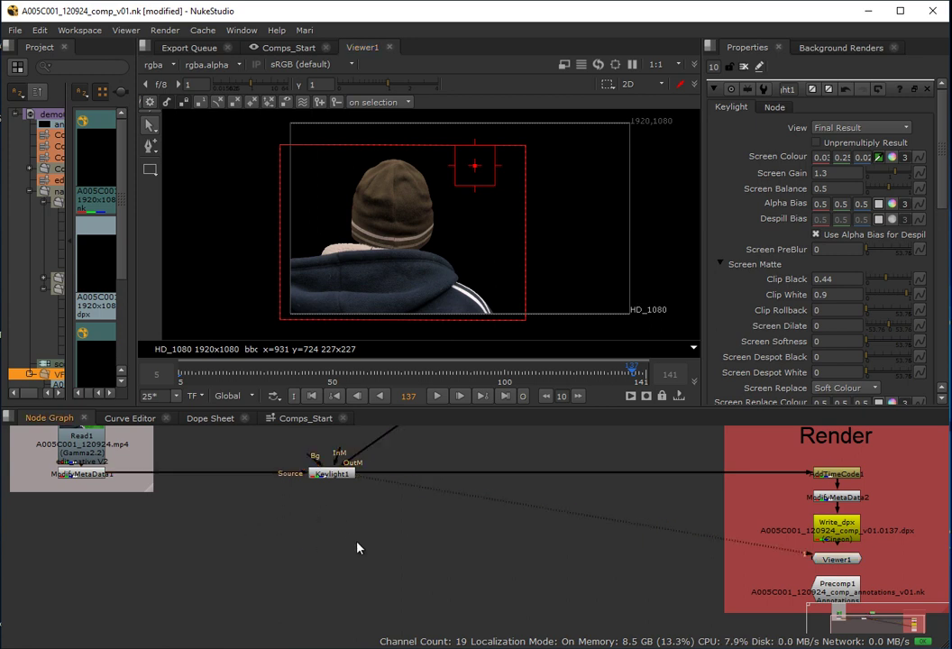
Step: Add a Merge node below Keylight1 with its A input connected to Keylight1, and view the Merge's output
{"action": "key", "text": "m"}
{"action": "left_click_drag", "start_coordinate": [357, 526], "coordinate": [332, 475]}
{"action": "left_click_drag", "start_coordinate": [344, 550], "coordinate": [325, 532]}
{"action": "key", "text": "1"}
{"action": "scroll", "coordinate": [457, 552], "scroll_direction": "down", "scroll_amount": 3}
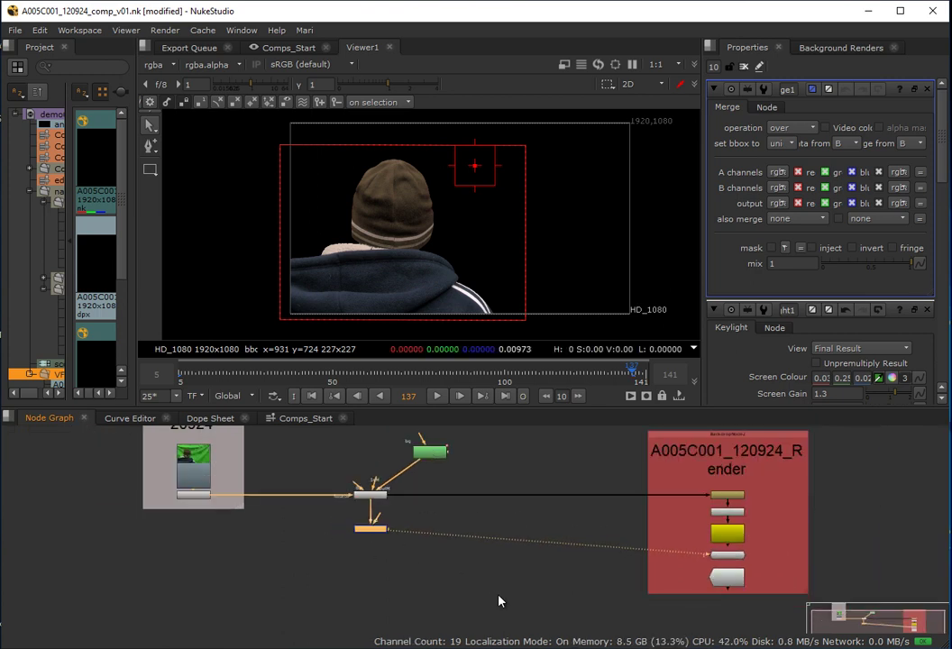
Step: Widen the project bin list, collapse the greenscreen bin and add the house_still image to the node graph beside the Merge node
{"action": "left_click_drag", "start_coordinate": [242, 544], "coordinate": [357, 589]}
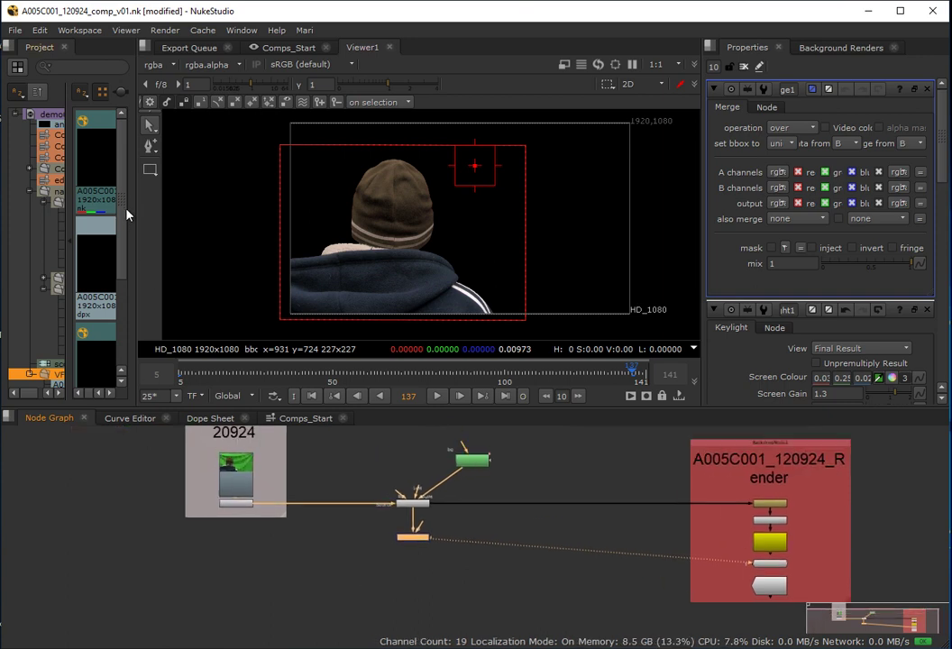
{"action": "left_click_drag", "start_coordinate": [133, 213], "coordinate": [230, 227]}
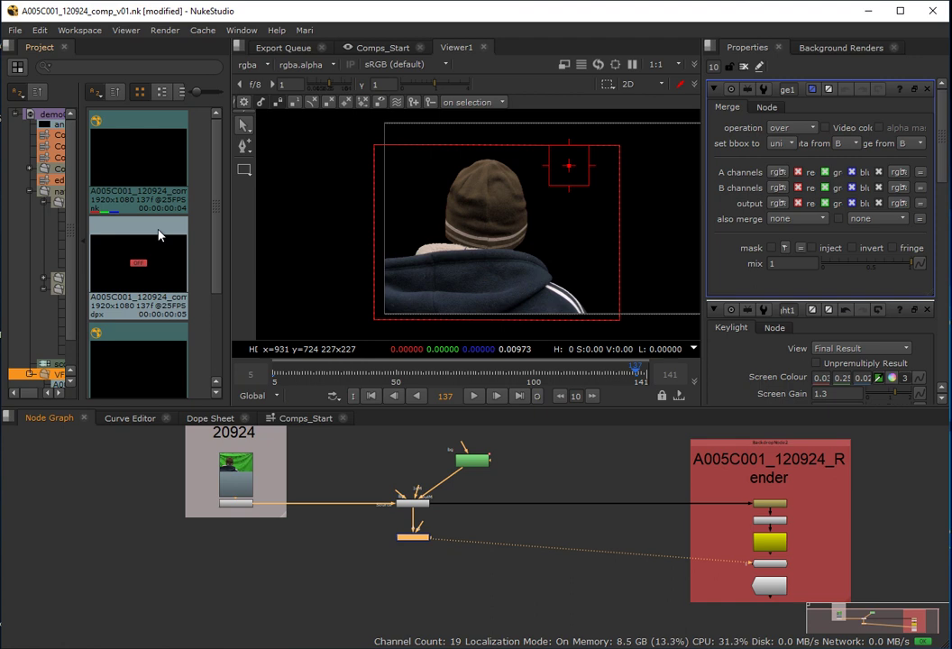
{"action": "left_click_drag", "start_coordinate": [70, 213], "coordinate": [61, 213]}
{"action": "left_click_drag", "start_coordinate": [148, 222], "coordinate": [182, 213]}
{"action": "left_click", "coordinate": [33, 204]}
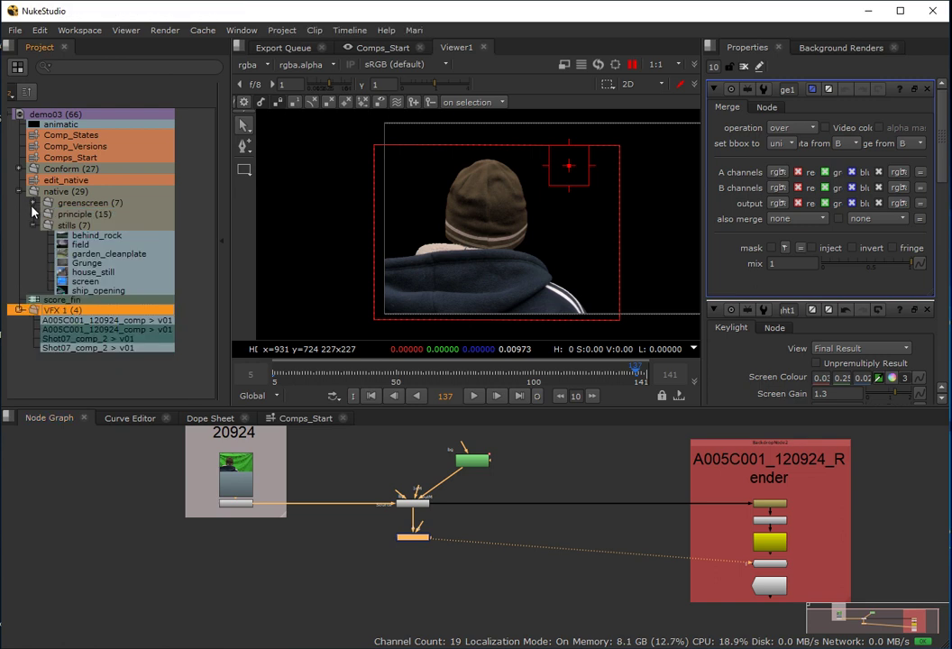
{"action": "left_click", "coordinate": [65, 272]}
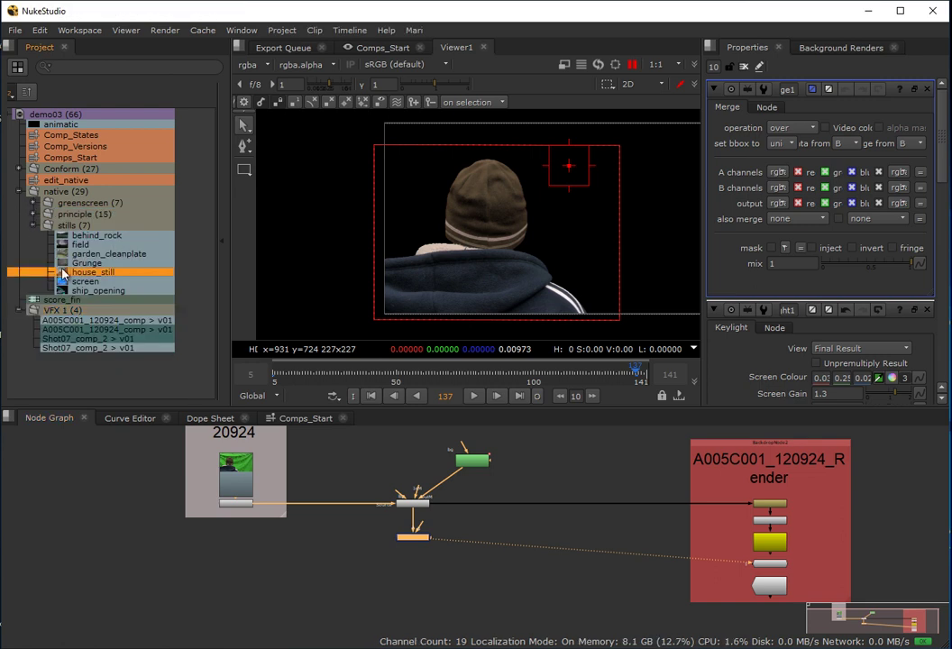
{"action": "left_click_drag", "start_coordinate": [64, 274], "coordinate": [317, 564]}
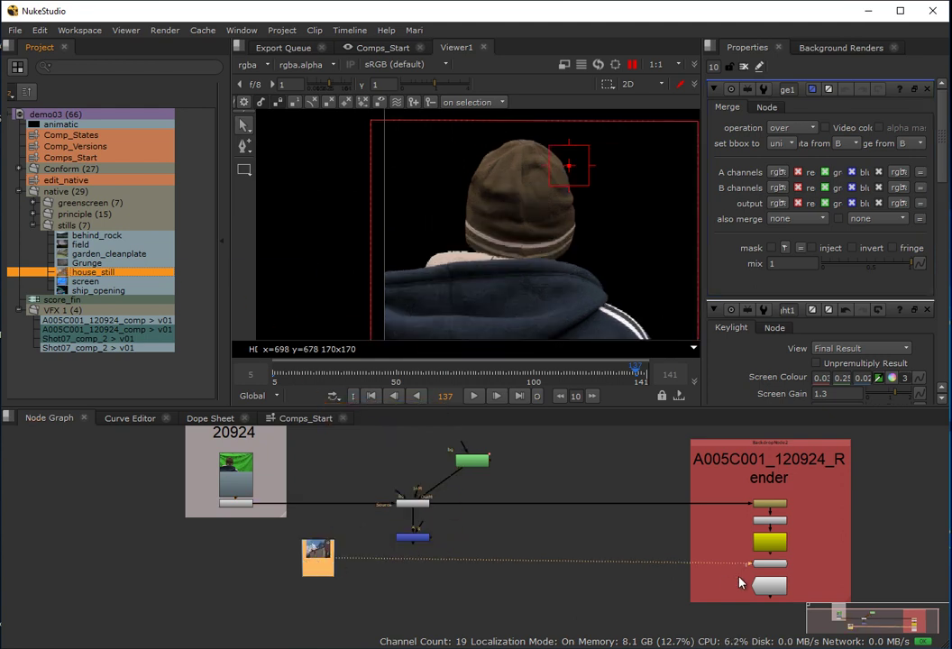
Step: Connect Viewer1's input to Write_dpx and Merge1's B input to the house_still Read node
{"action": "left_click_drag", "start_coordinate": [742, 572], "coordinate": [767, 561]}
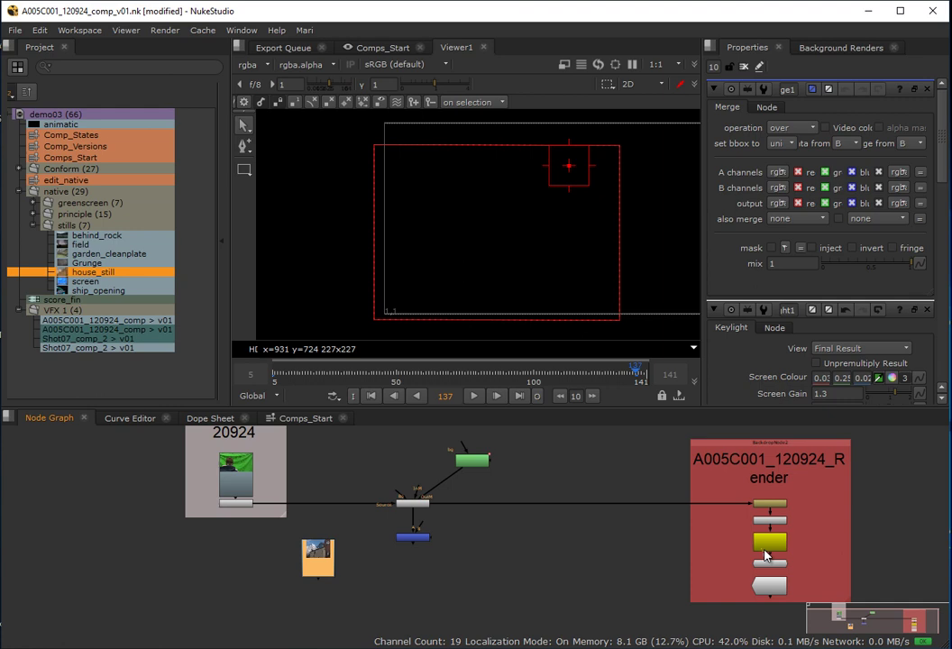
{"action": "scroll", "coordinate": [397, 503], "scroll_direction": "up", "scroll_amount": 3}
{"action": "left_click_drag", "start_coordinate": [397, 561], "coordinate": [306, 557]}
{"action": "left_click_drag", "start_coordinate": [588, 593], "coordinate": [404, 567]}
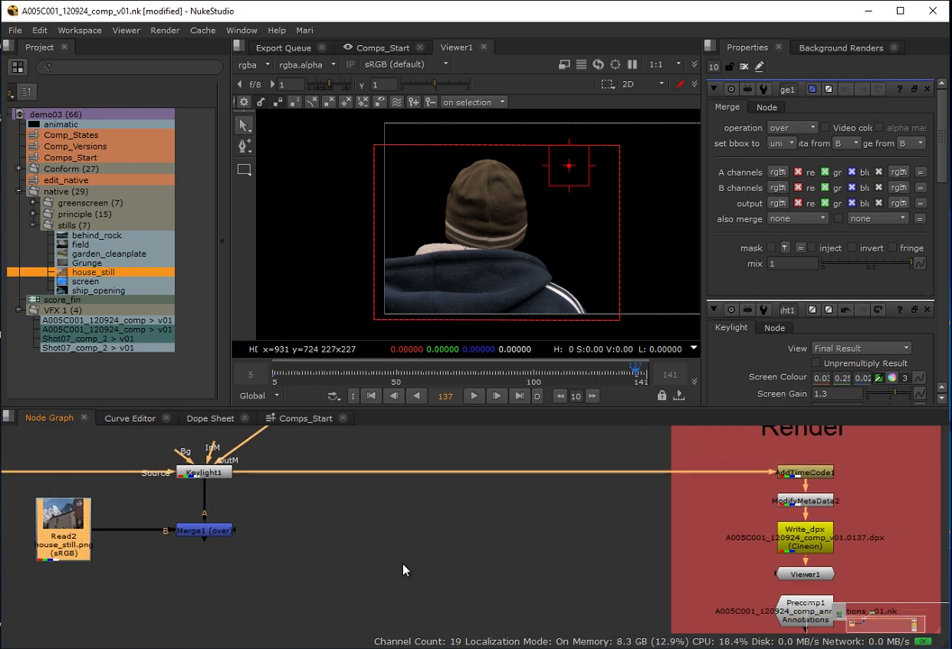
Step: Reroute AddTimeCode1's input from Keylight1 to Merge1 and save the comp
{"action": "left_click_drag", "start_coordinate": [250, 478], "coordinate": [221, 538]}
{"action": "scroll", "coordinate": [557, 297], "scroll_direction": "down", "scroll_amount": 3}
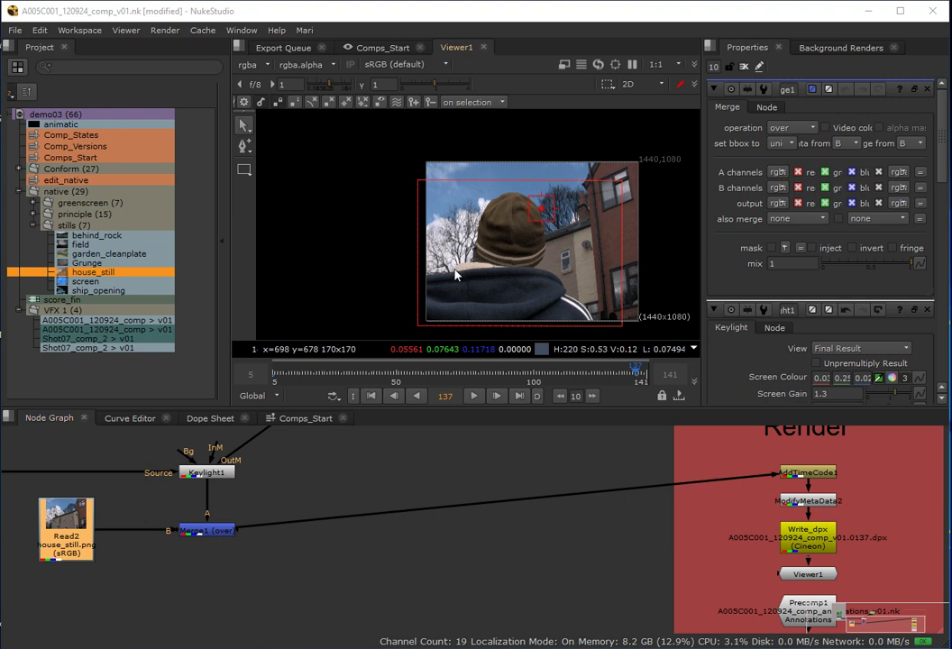
{"action": "scroll", "coordinate": [412, 270], "scroll_direction": "up", "scroll_amount": 2}
{"action": "left_click_drag", "start_coordinate": [412, 270], "coordinate": [331, 266]}
{"action": "scroll", "coordinate": [340, 286], "scroll_direction": "down", "scroll_amount": 2}
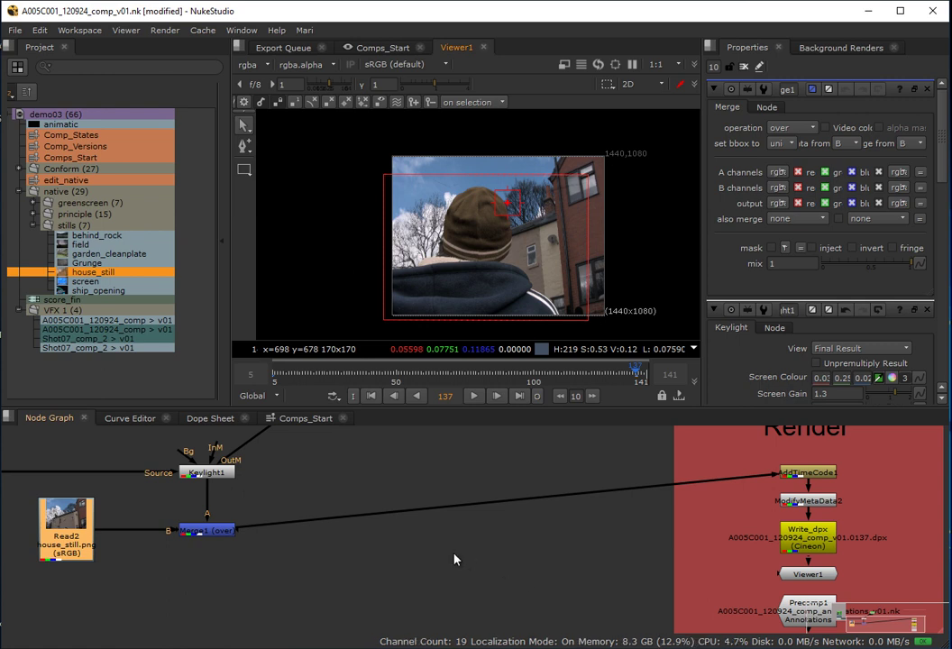
{"action": "left_click", "coordinate": [17, 31]}
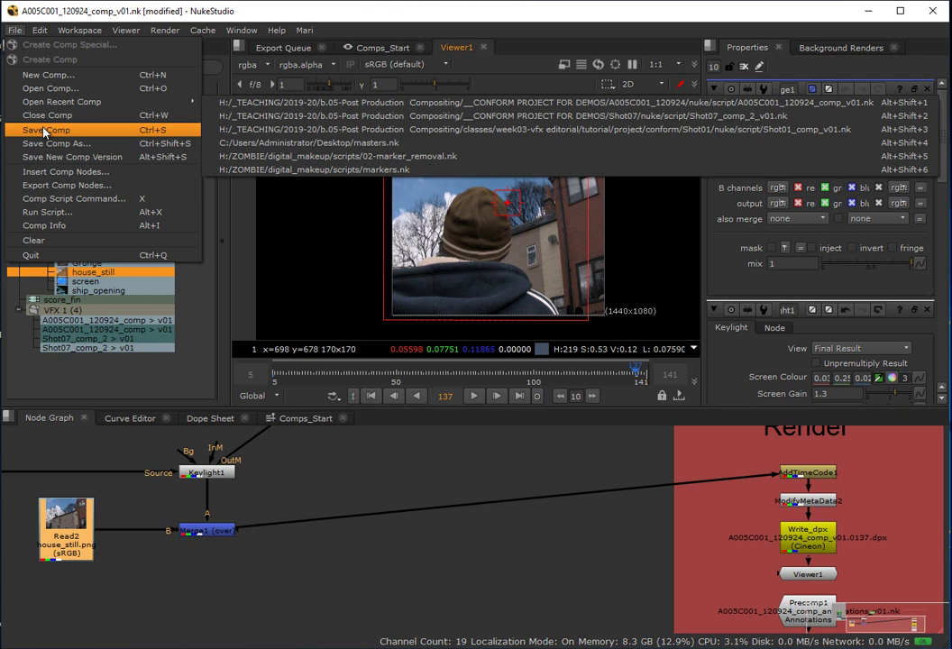
{"action": "left_click", "coordinate": [45, 132]}
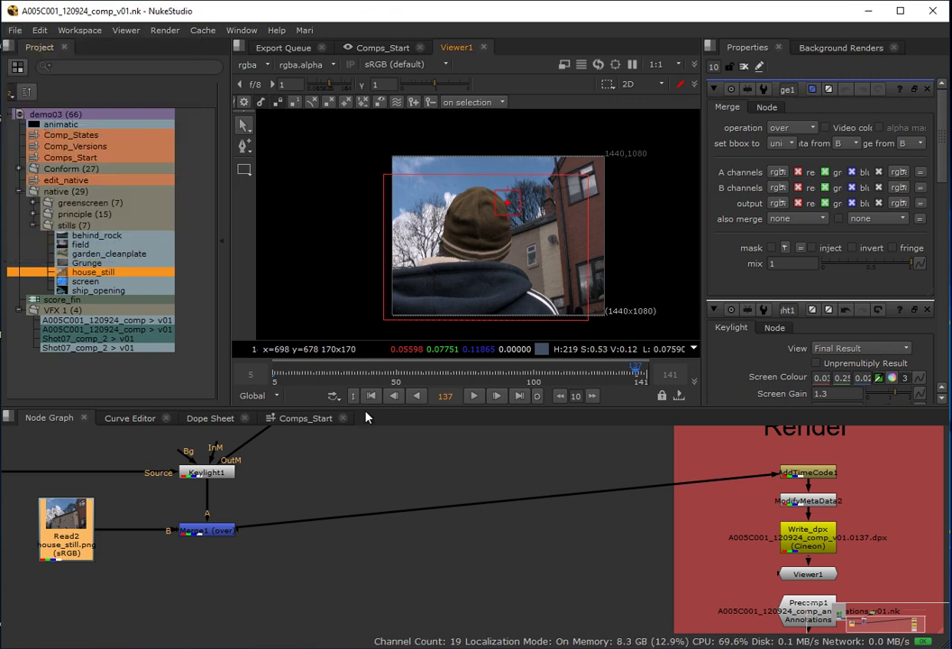
Step: Move the playhead to 00:01:30:10 on the Comps_Start timeline and inspect the A005C001 comp and dpx clips in the VFX 1 bin
{"action": "left_click", "coordinate": [301, 419]}
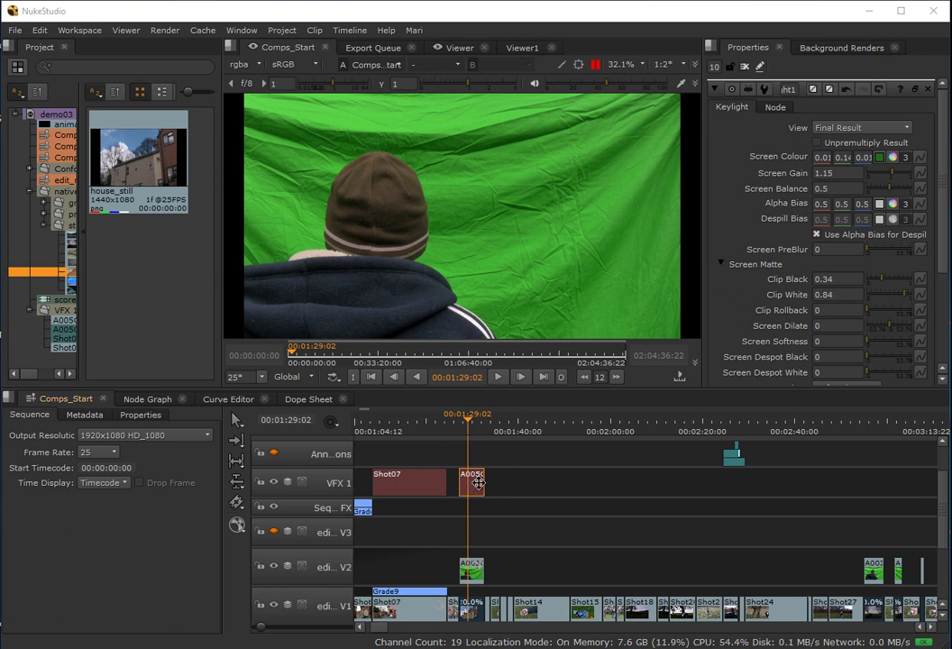
{"action": "mouse_move", "coordinate": [483, 421]}
{"action": "left_mouse_down"}
{"action": "mouse_move", "coordinate": [459, 422]}
{"action": "mouse_move", "coordinate": [477, 427]}
{"action": "left_mouse_up"}
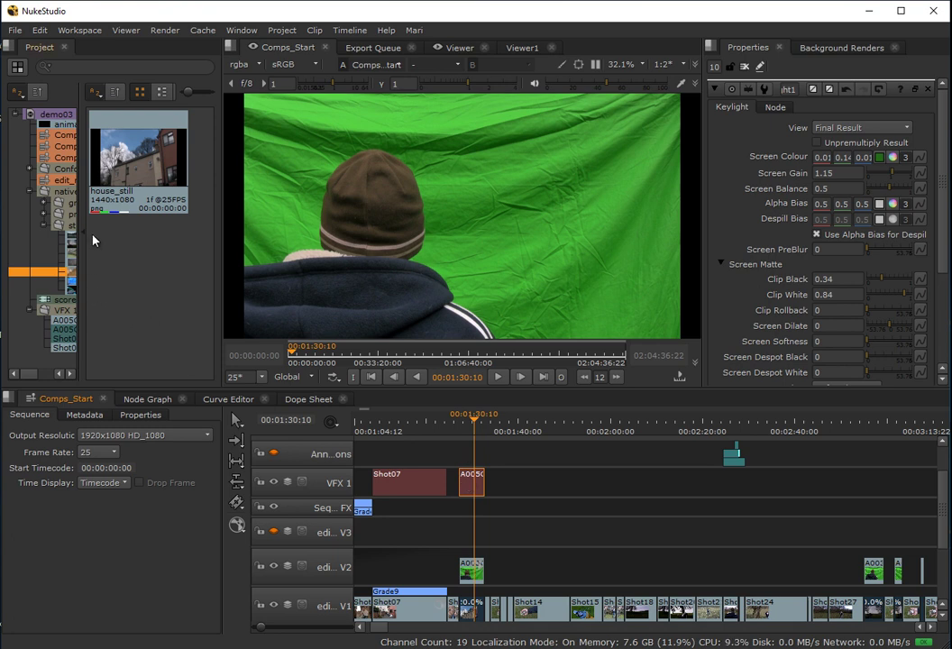
{"action": "left_click_drag", "start_coordinate": [86, 239], "coordinate": [65, 242]}
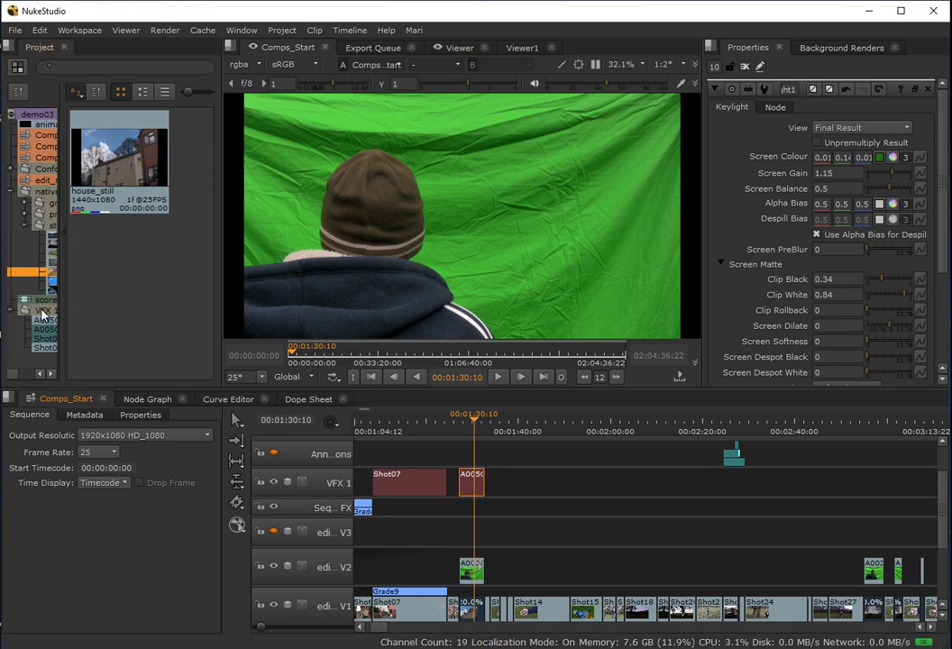
{"action": "left_click", "coordinate": [42, 313]}
{"action": "left_click", "coordinate": [137, 161]}
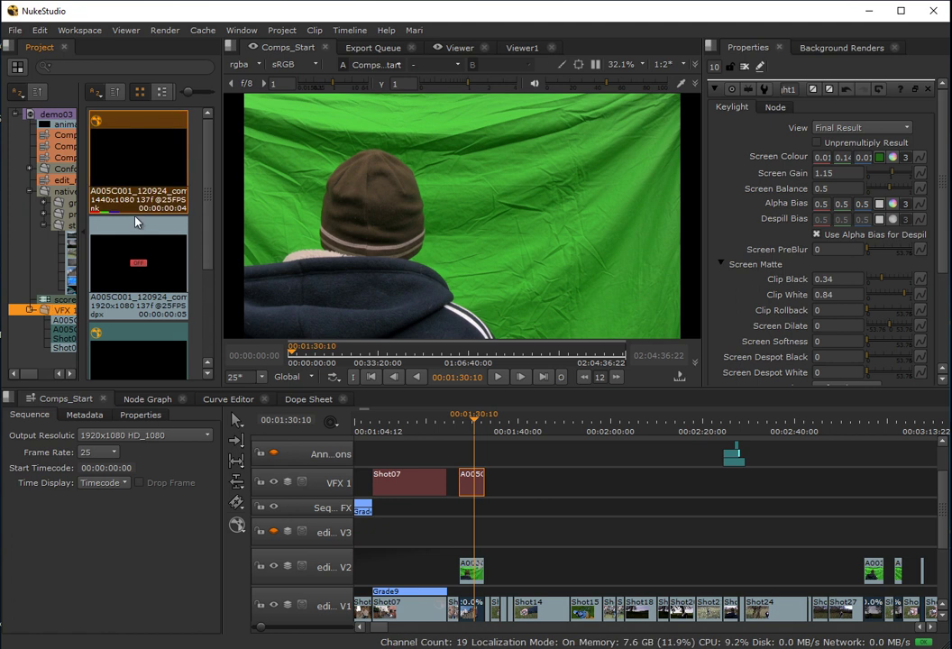
{"action": "left_click", "coordinate": [137, 259]}
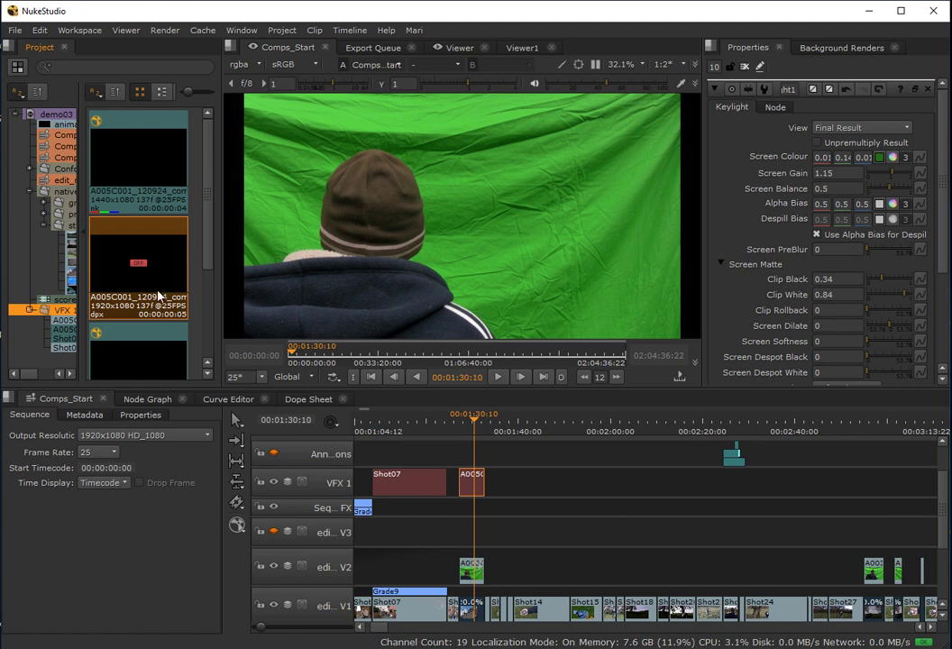
Step: Render the A005C001 comp from the VFX 1 track and scrub through the clip's first frames on the enlarged timeline
{"action": "right_click", "coordinate": [469, 479]}
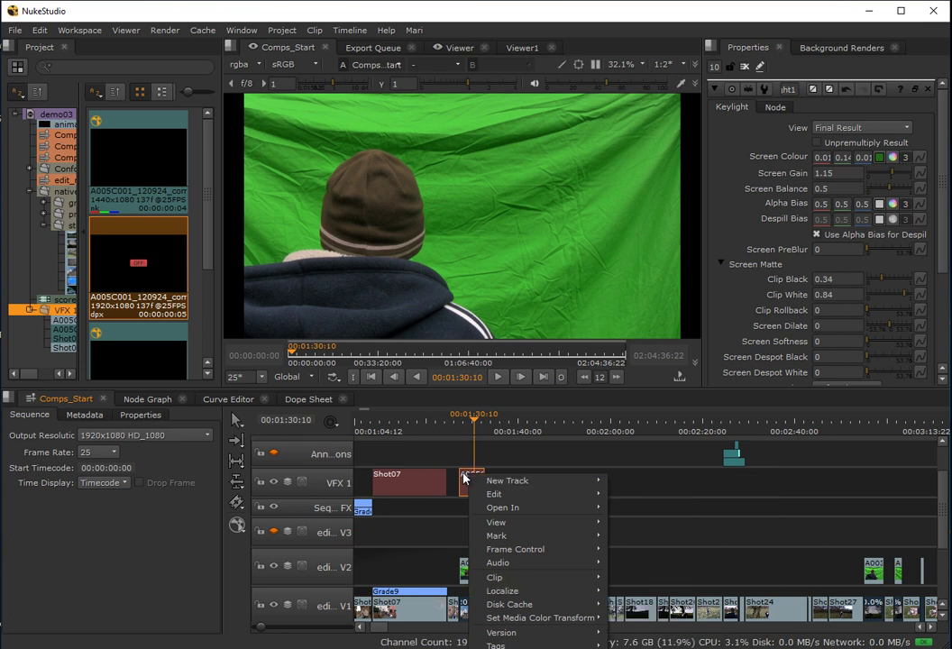
{"action": "left_click", "coordinate": [469, 517]}
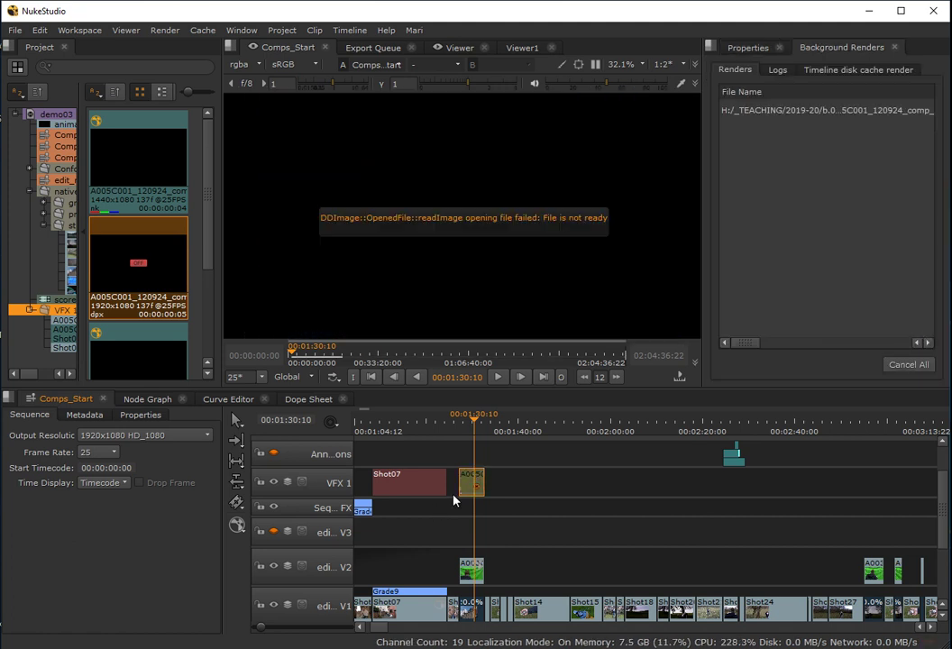
{"action": "left_click_drag", "start_coordinate": [262, 632], "coordinate": [269, 631]}
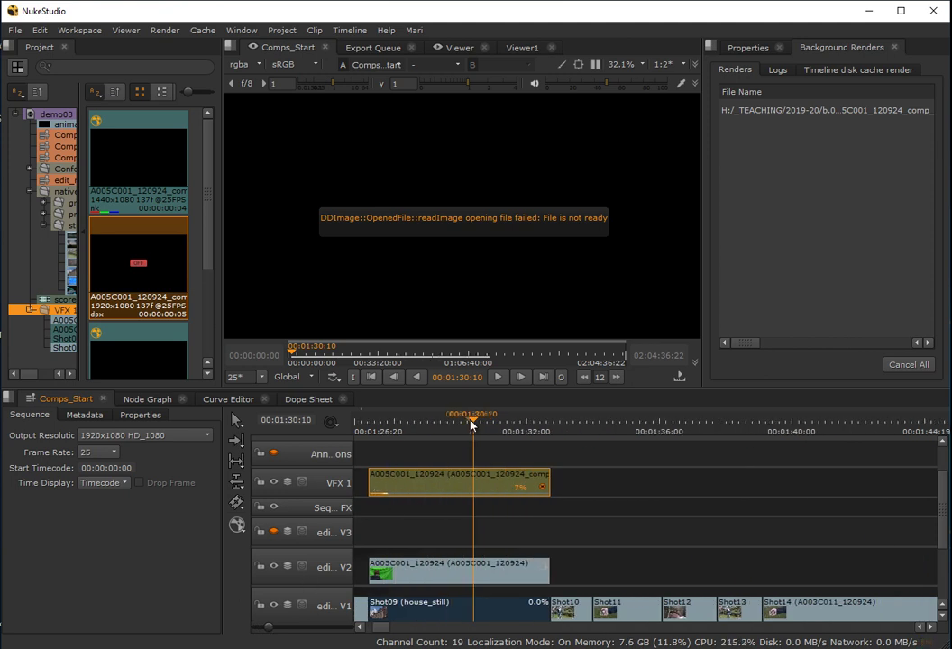
{"action": "left_click_drag", "start_coordinate": [473, 422], "coordinate": [375, 442]}
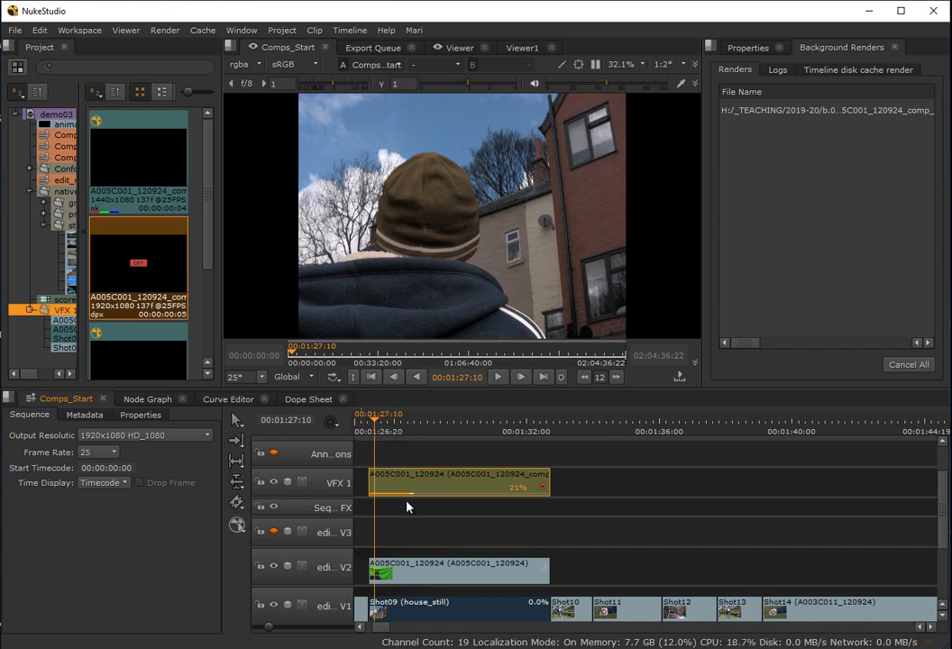
{"action": "left_click_drag", "start_coordinate": [376, 439], "coordinate": [399, 432]}
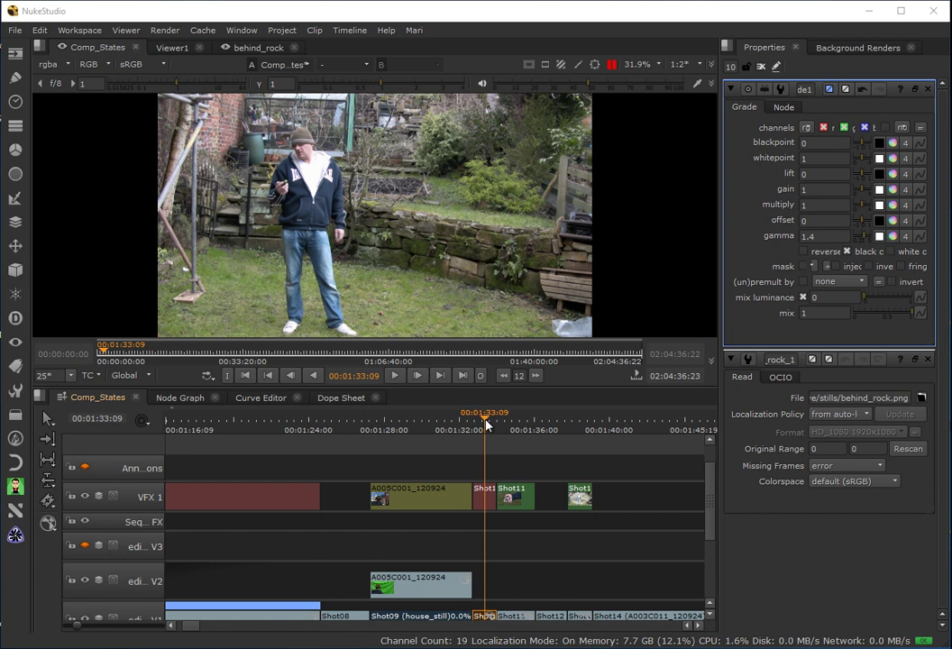
Step: Examine Shot10 and Shot11 on the Comp_States VFX 1 track, and move the playhead to 00:01:30:03 in the A005C001 clip
{"action": "left_click_drag", "start_coordinate": [485, 424], "coordinate": [481, 449]}
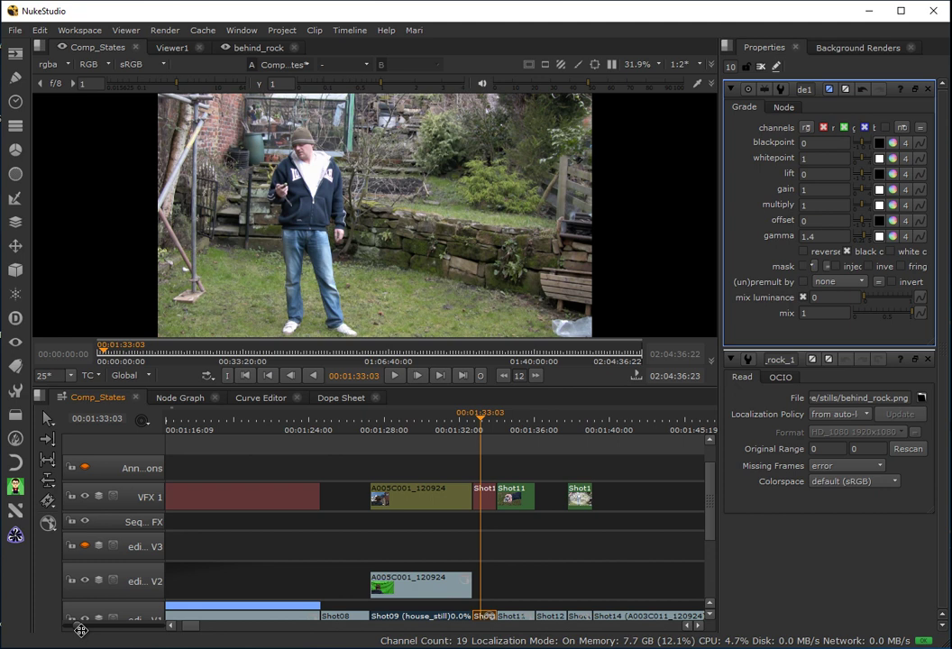
{"action": "left_click_drag", "start_coordinate": [80, 630], "coordinate": [90, 623]}
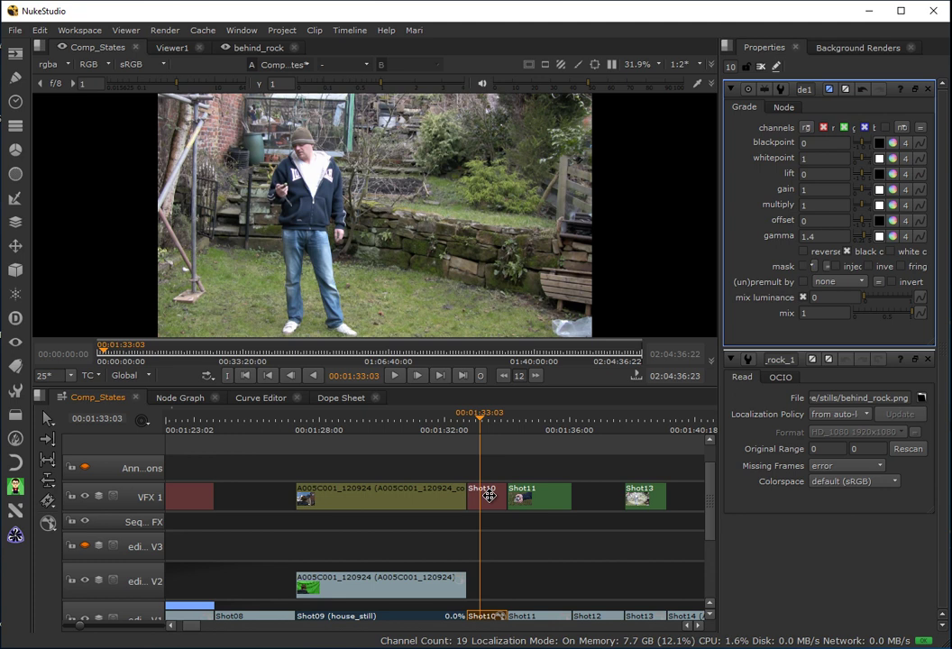
{"action": "left_click", "coordinate": [543, 496]}
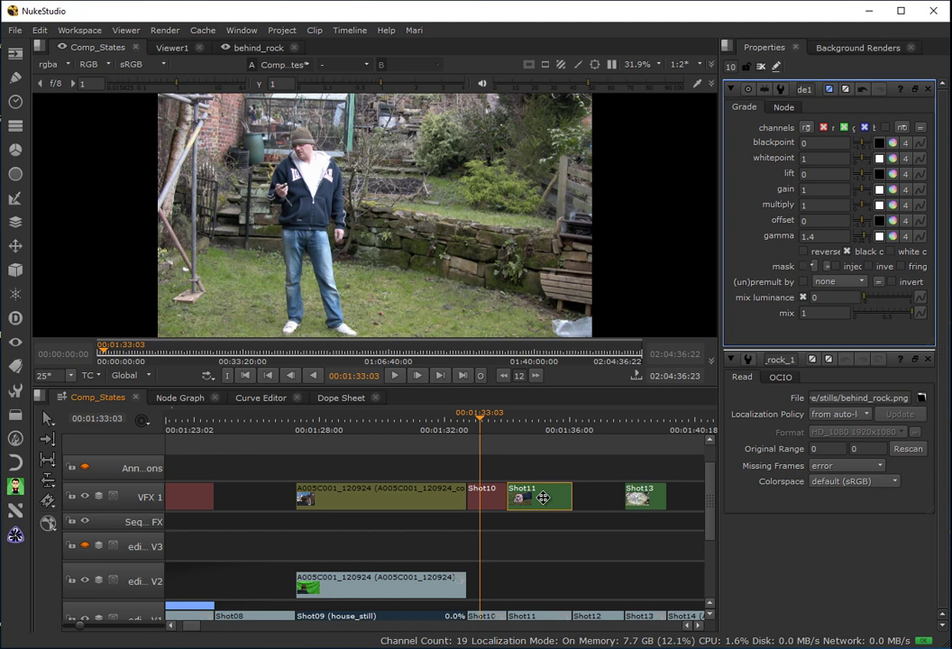
{"action": "left_click_drag", "start_coordinate": [493, 425], "coordinate": [386, 443]}
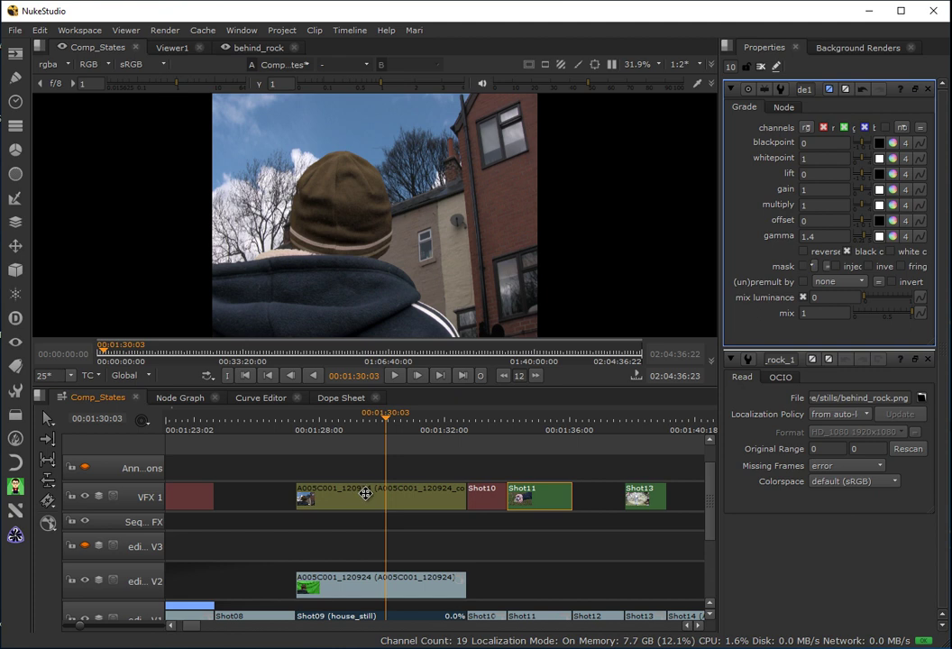
Step: Render the A005C001 comp from the Comp_States VFX 1 track and scrub back towards the clip's start
{"action": "left_click", "coordinate": [365, 495]}
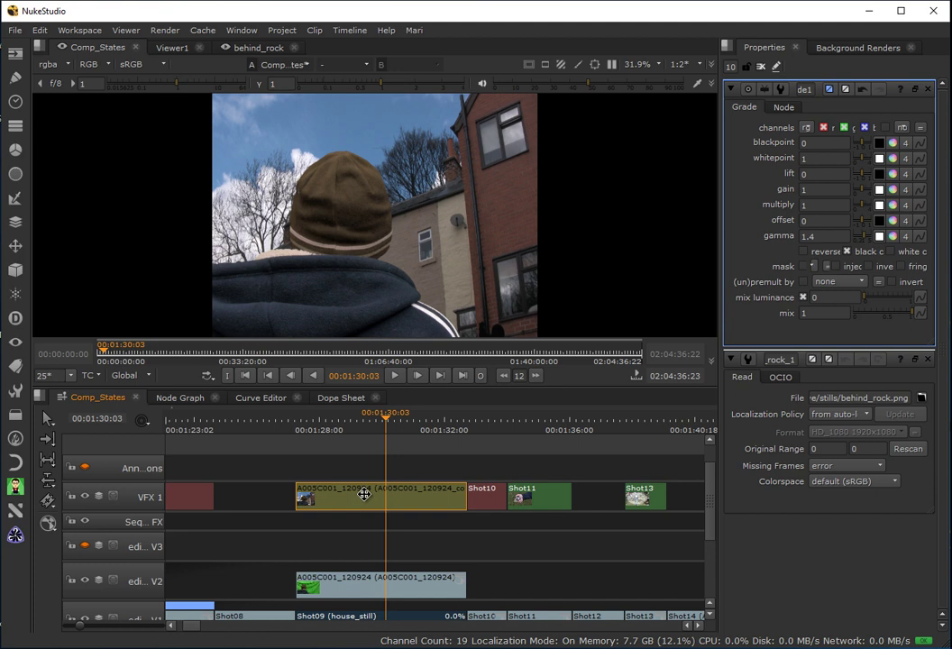
{"action": "right_click", "coordinate": [364, 495]}
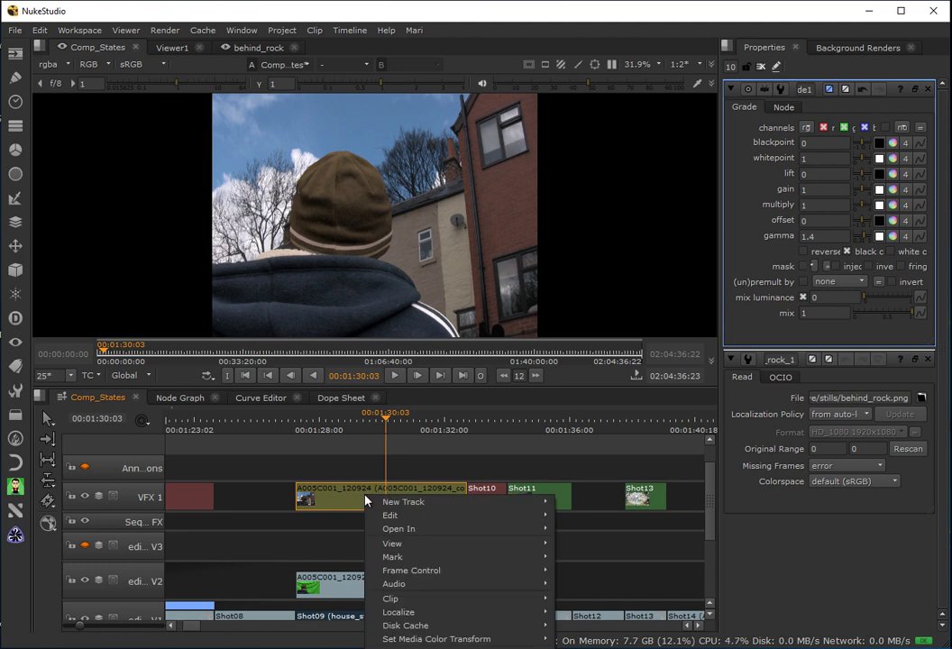
{"action": "key", "text": "Escape"}
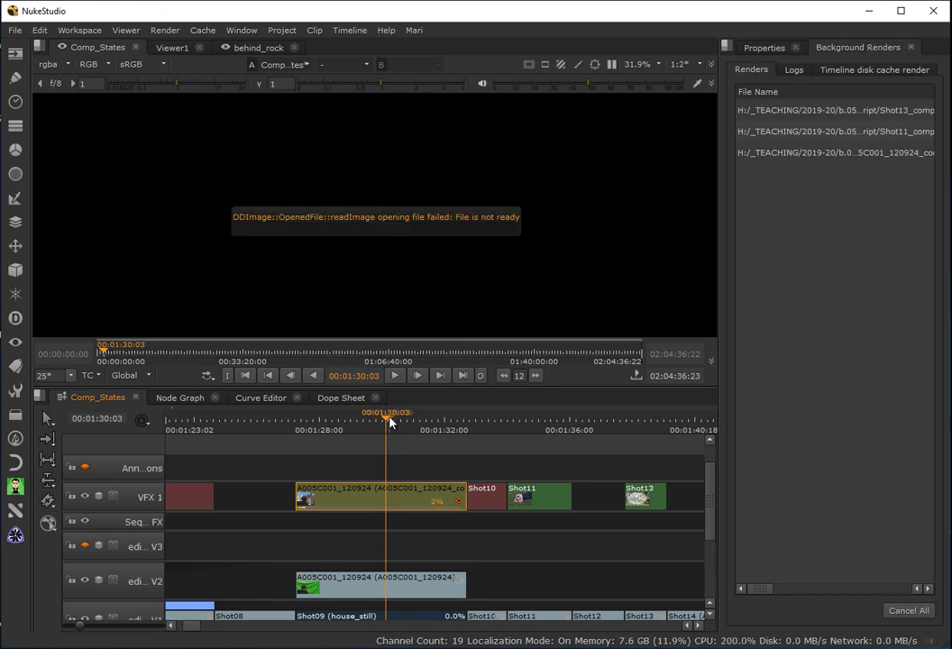
{"action": "left_click_drag", "start_coordinate": [386, 421], "coordinate": [305, 447]}
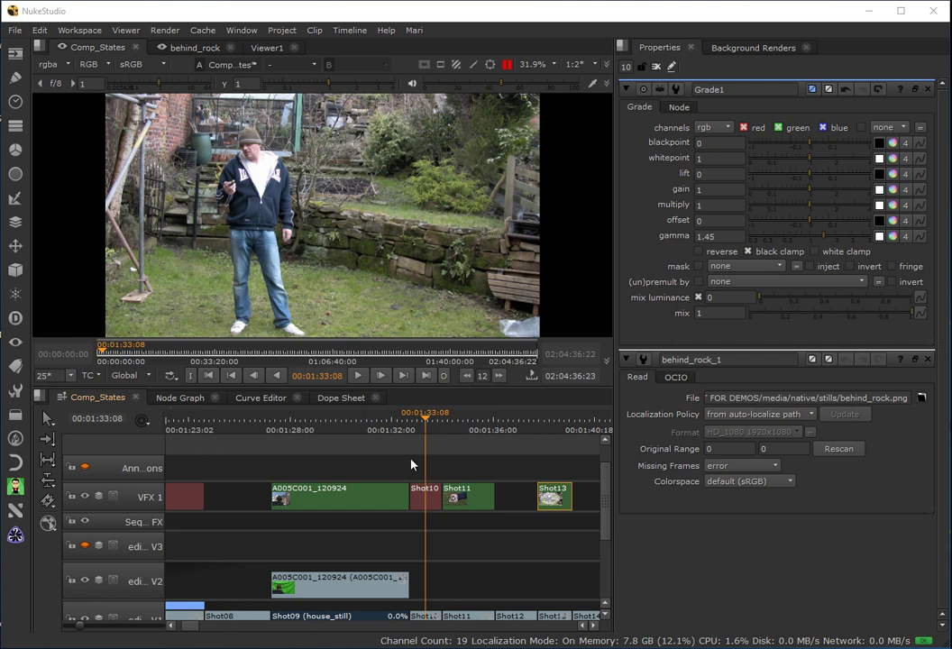
Step: Open the Shot10 comp from the VFX 1 track, discarding the unsaved changes to Shot13_comp_2_v01.nk
{"action": "left_click", "coordinate": [424, 490]}
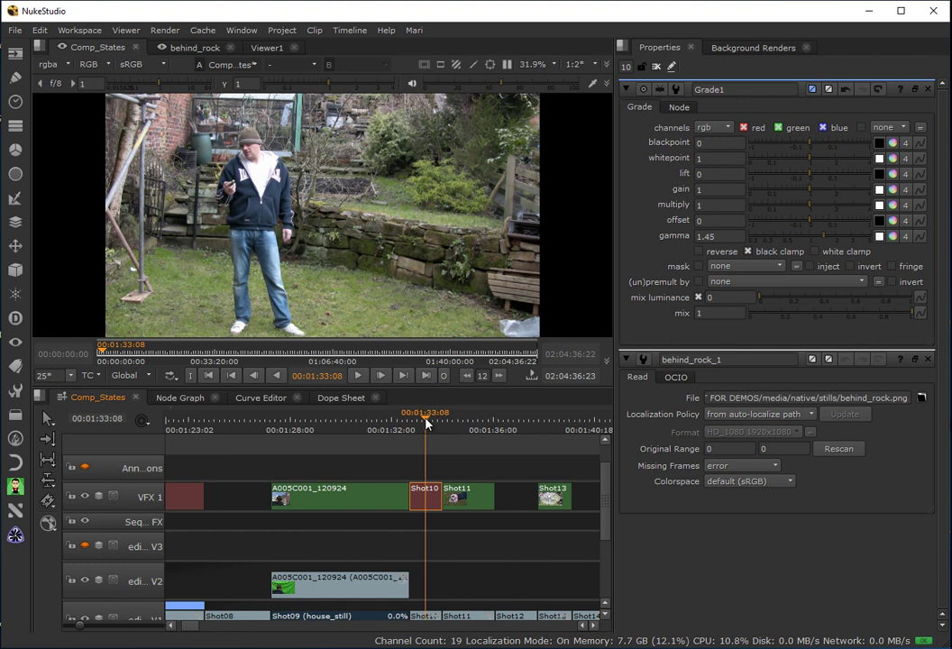
{"action": "double_click", "coordinate": [427, 506]}
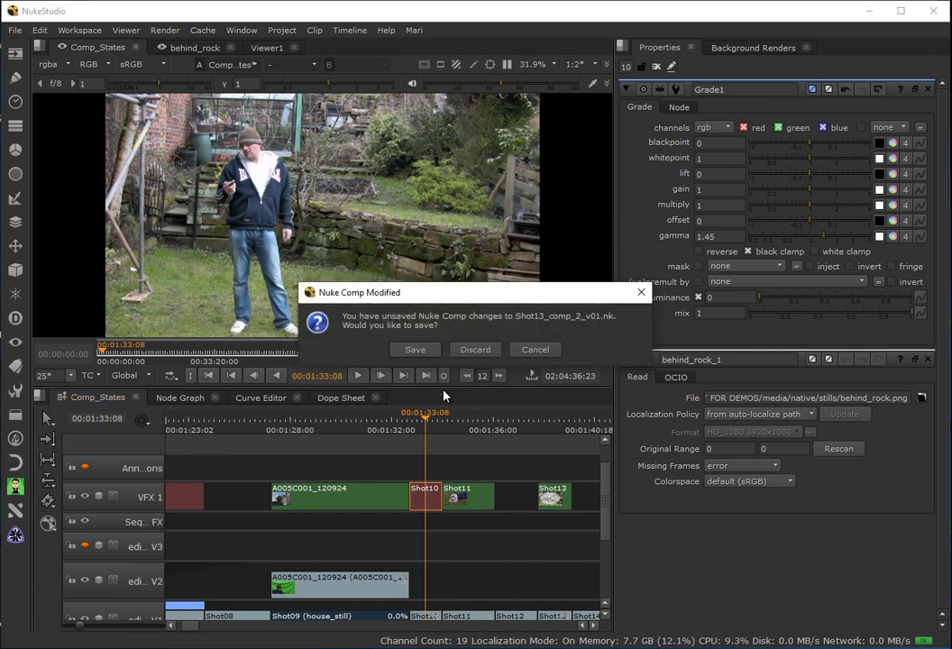
{"action": "left_click", "coordinate": [535, 350]}
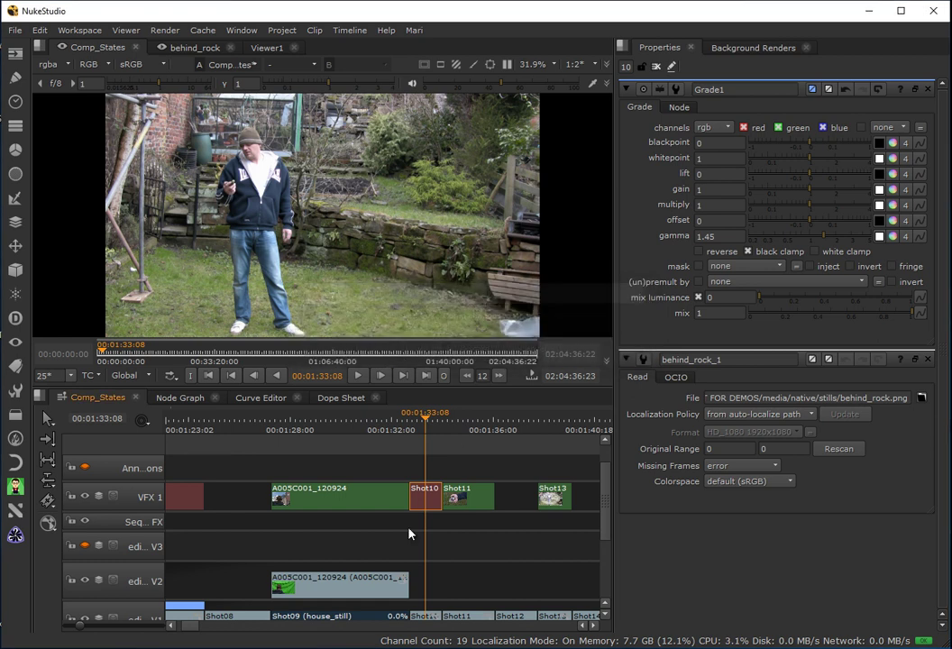
{"action": "double_click", "coordinate": [426, 496]}
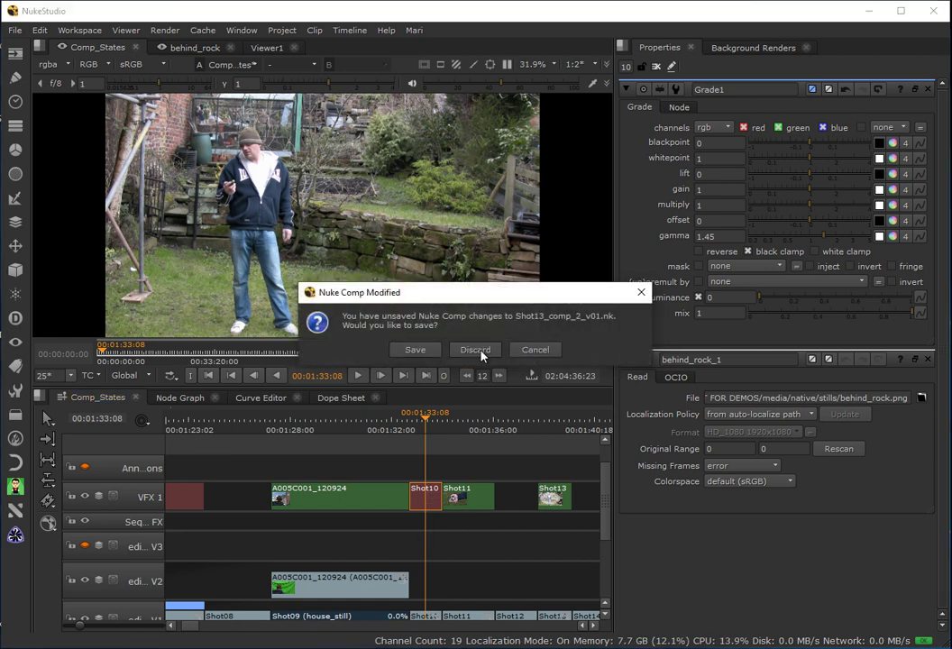
{"action": "left_click", "coordinate": [481, 352]}
{"action": "scroll", "coordinate": [171, 547], "scroll_direction": "down", "scroll_amount": 4}
{"action": "scroll", "coordinate": [136, 517], "scroll_direction": "up", "scroll_amount": 1}
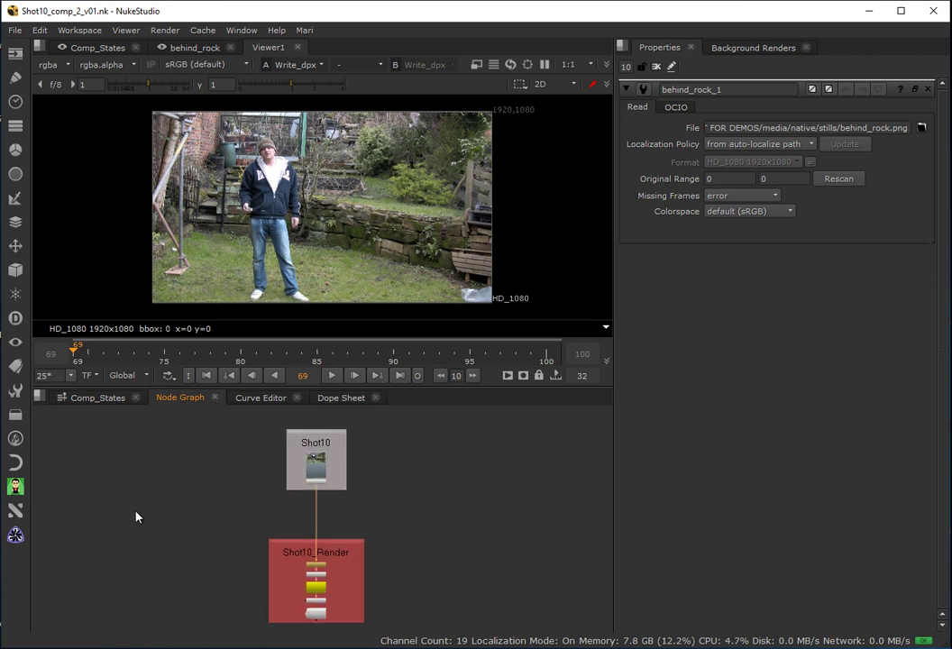
{"action": "left_click", "coordinate": [15, 30]}
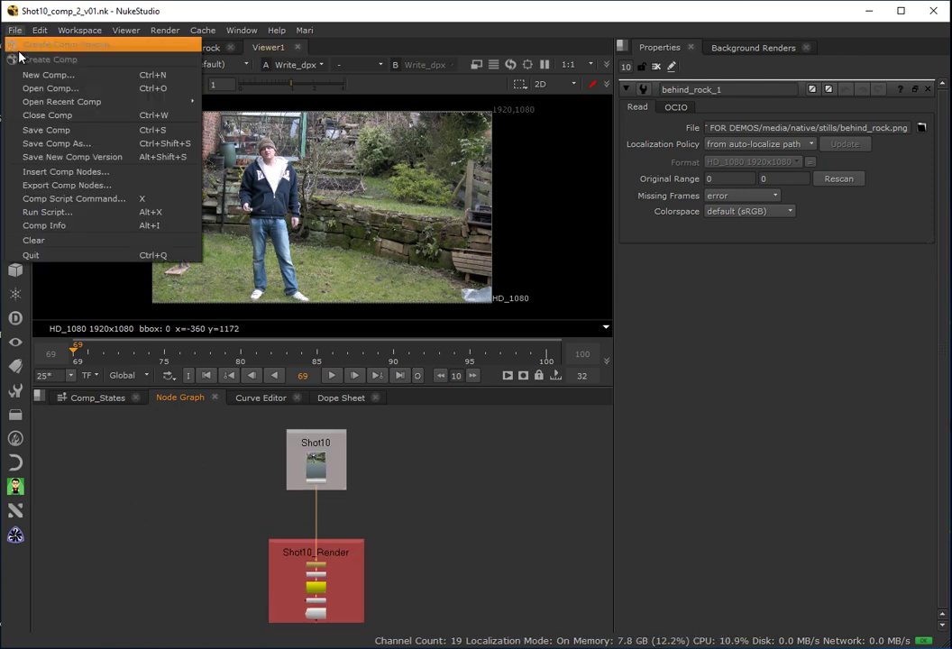
{"action": "key", "text": "Escape"}
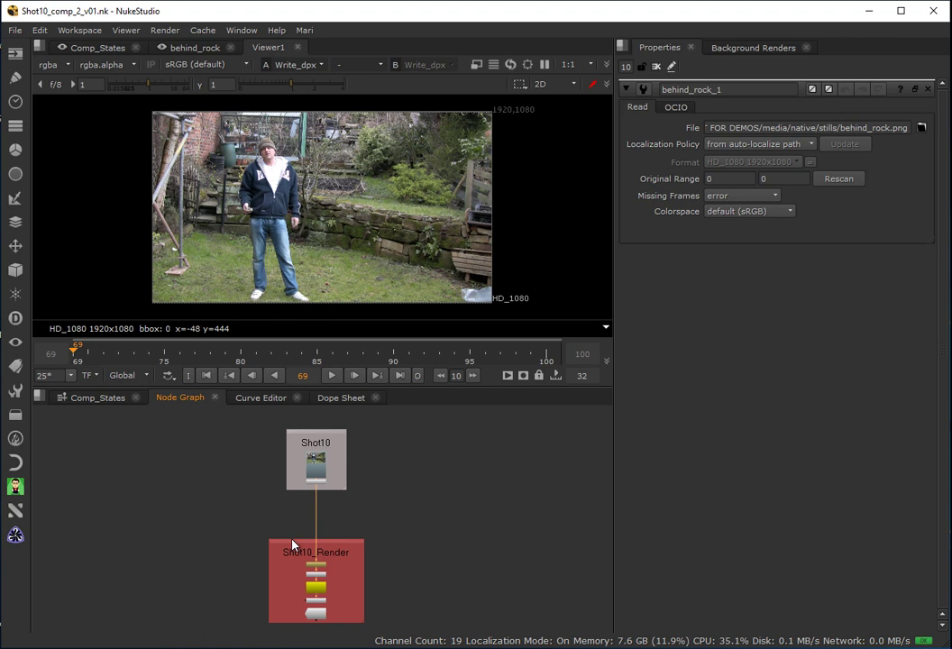
Step: Return to the Comp_States timeline and check the versions available for the Shot10 comp clip
{"action": "left_click", "coordinate": [94, 400]}
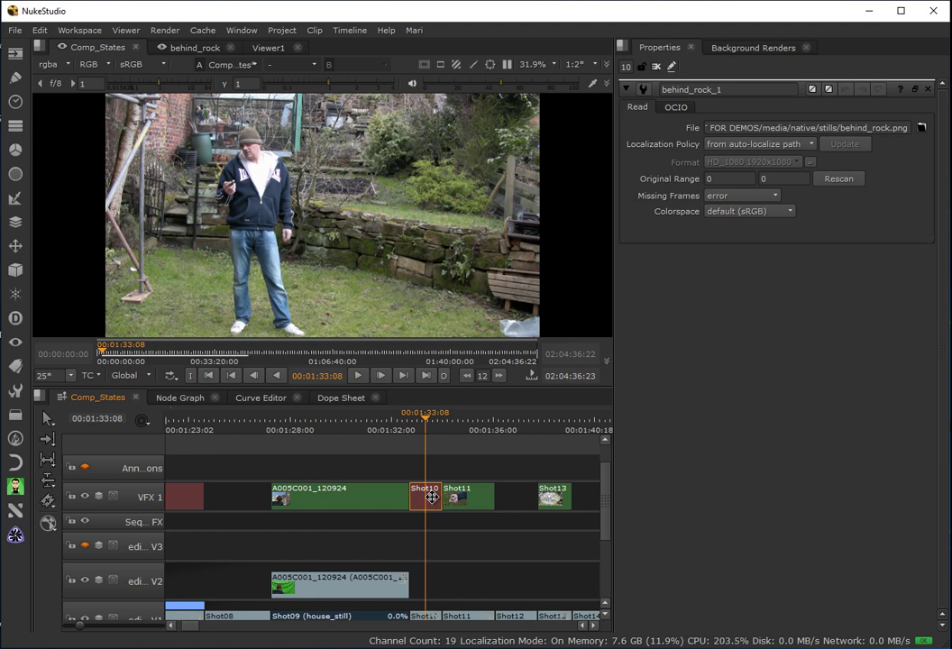
{"action": "mouse_move", "coordinate": [434, 499]}
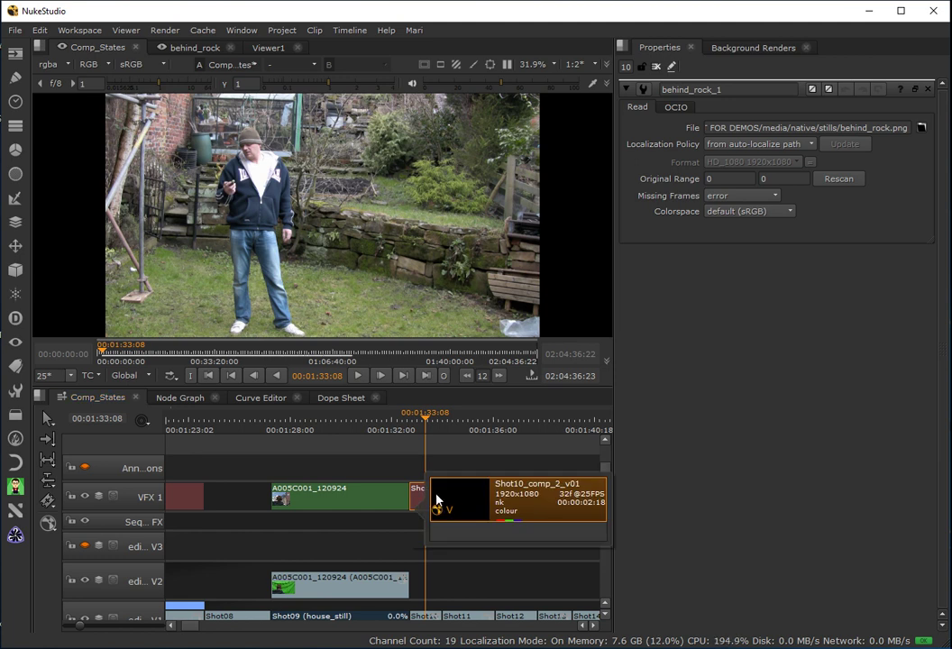
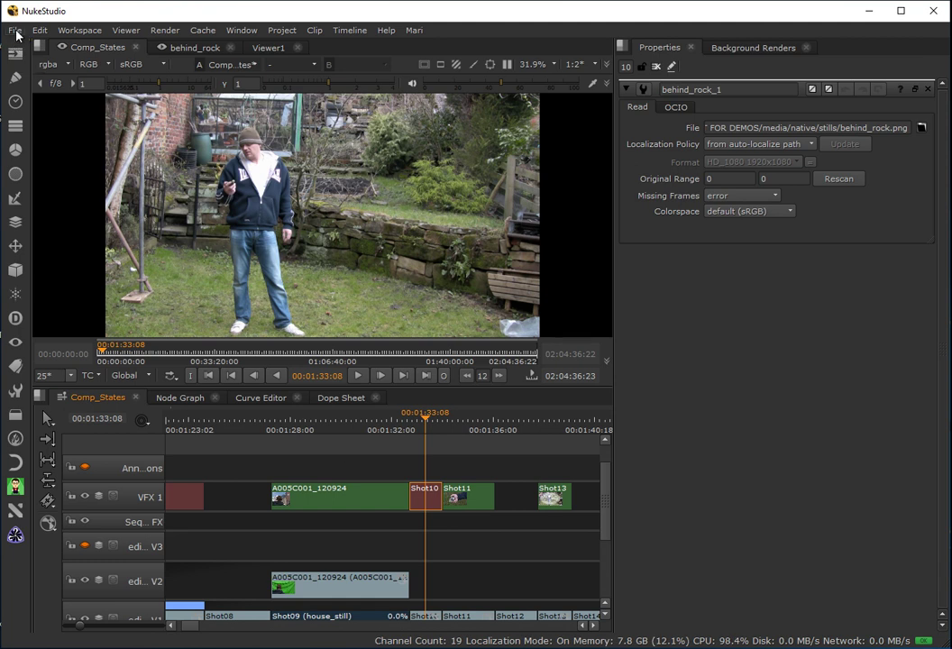
Step: Reopen the Shot10 comp from the timeline and save it as a new comp version
{"action": "double_click", "coordinate": [419, 497]}
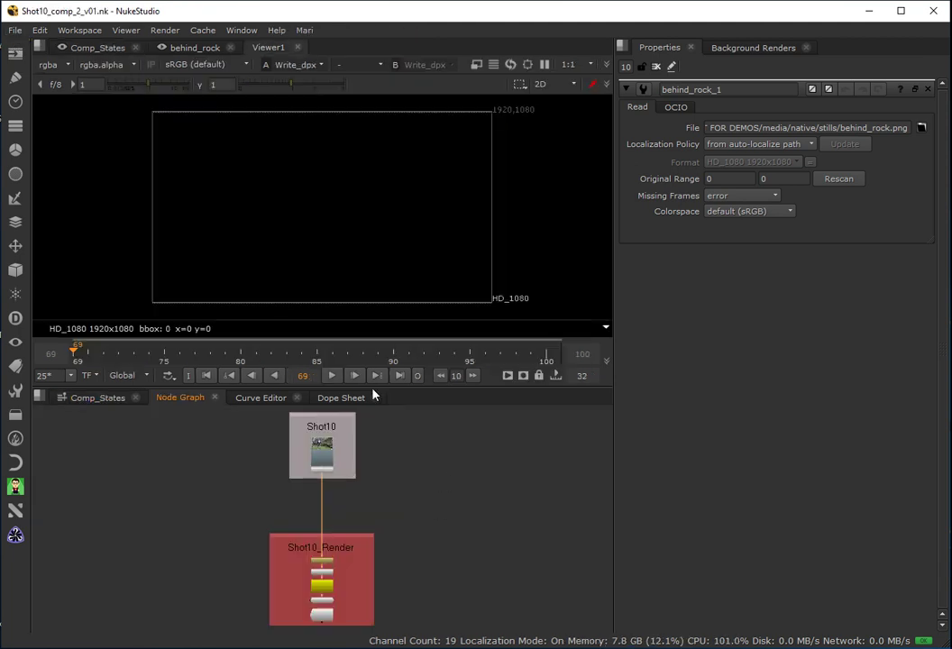
{"action": "left_click", "coordinate": [14, 30]}
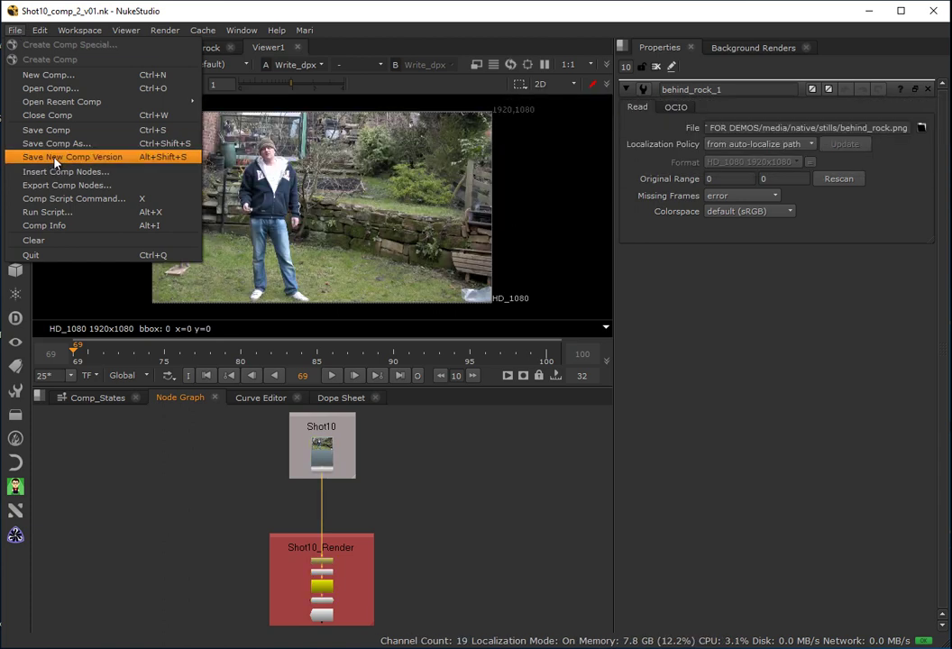
{"action": "left_click", "coordinate": [55, 158]}
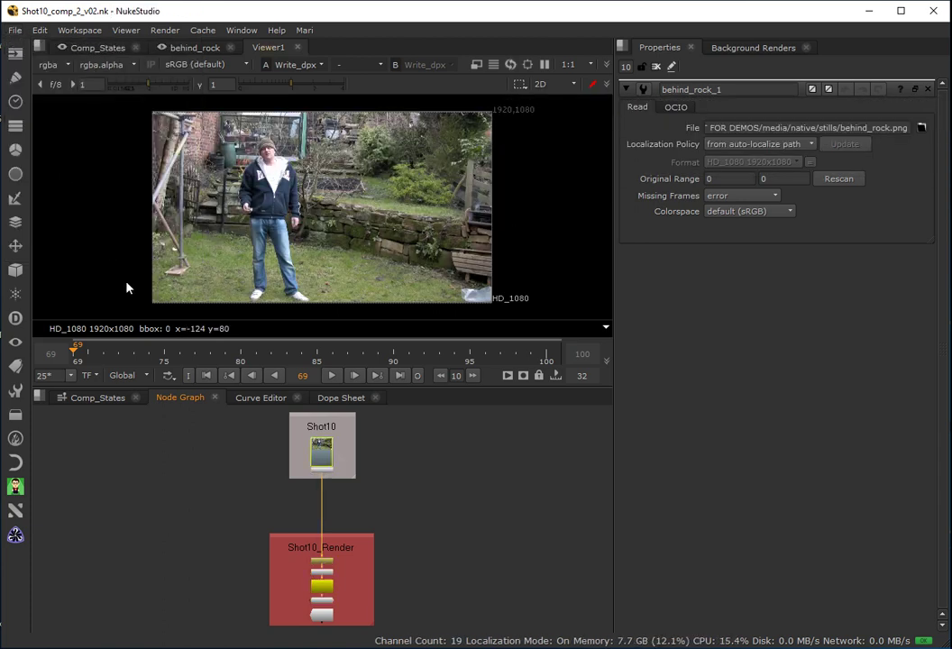
Step: Insert a Grade node on the connection between ModifyMetaData1 and the Shot10_Render backdrop
{"action": "scroll", "coordinate": [321, 492], "scroll_direction": "up", "scroll_amount": 3}
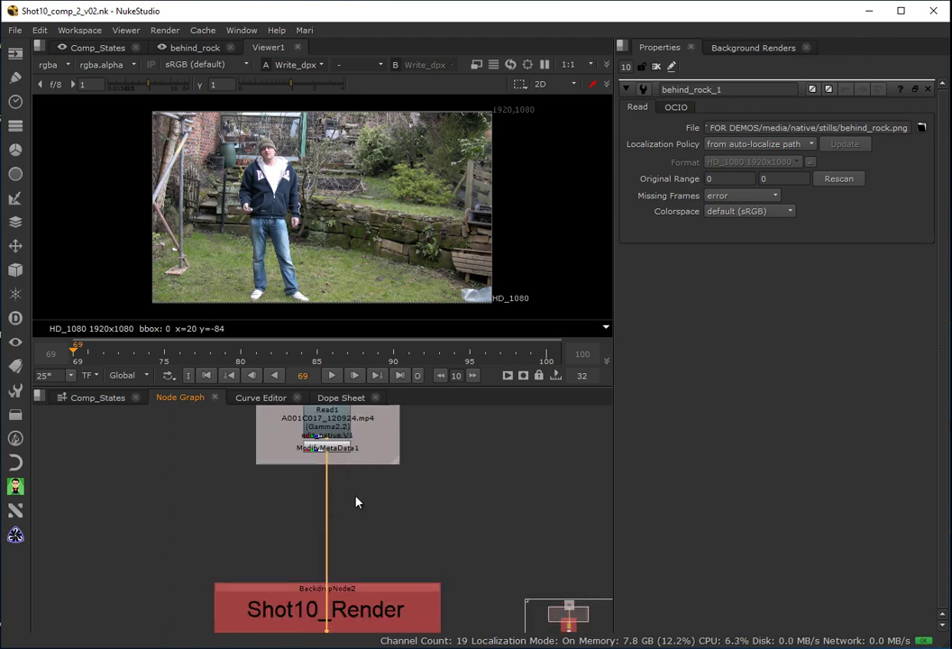
{"action": "key", "text": "g"}
{"action": "left_click_drag", "start_coordinate": [357, 499], "coordinate": [331, 494]}
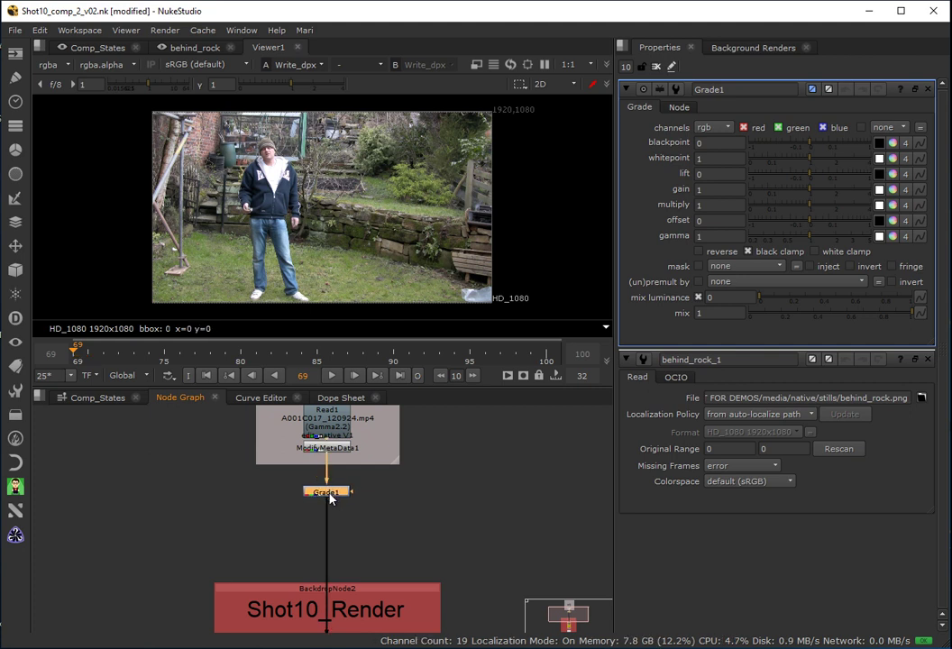
Step: Set Grade1's gain to 2.55 and its gamma to 0.47, and save the comp
{"action": "left_click", "coordinate": [818, 195]}
{"action": "left_click_drag", "start_coordinate": [819, 195], "coordinate": [837, 202]}
{"action": "left_click", "coordinate": [781, 237]}
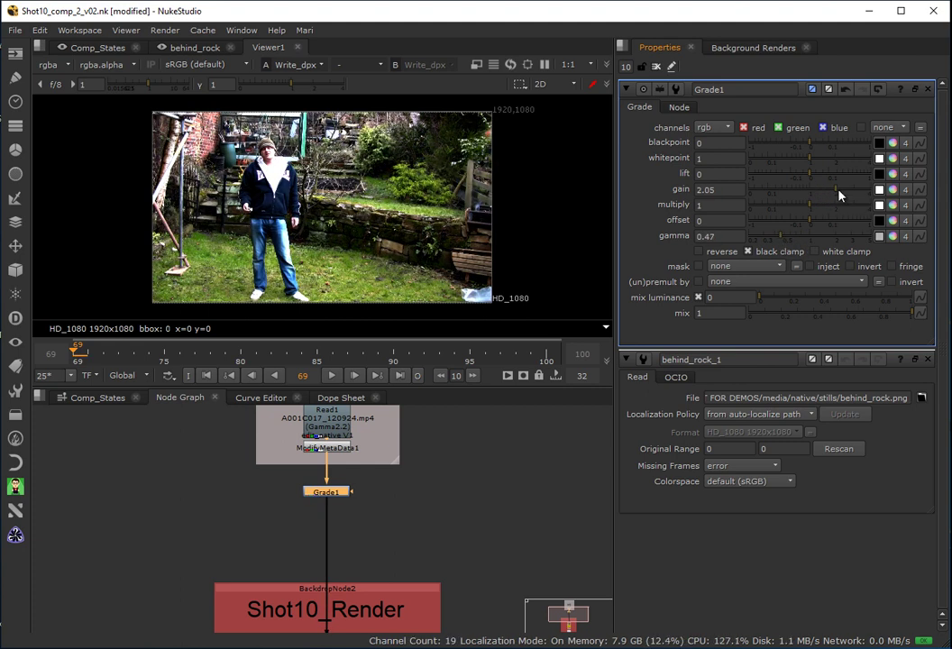
{"action": "left_click_drag", "start_coordinate": [840, 196], "coordinate": [846, 194]}
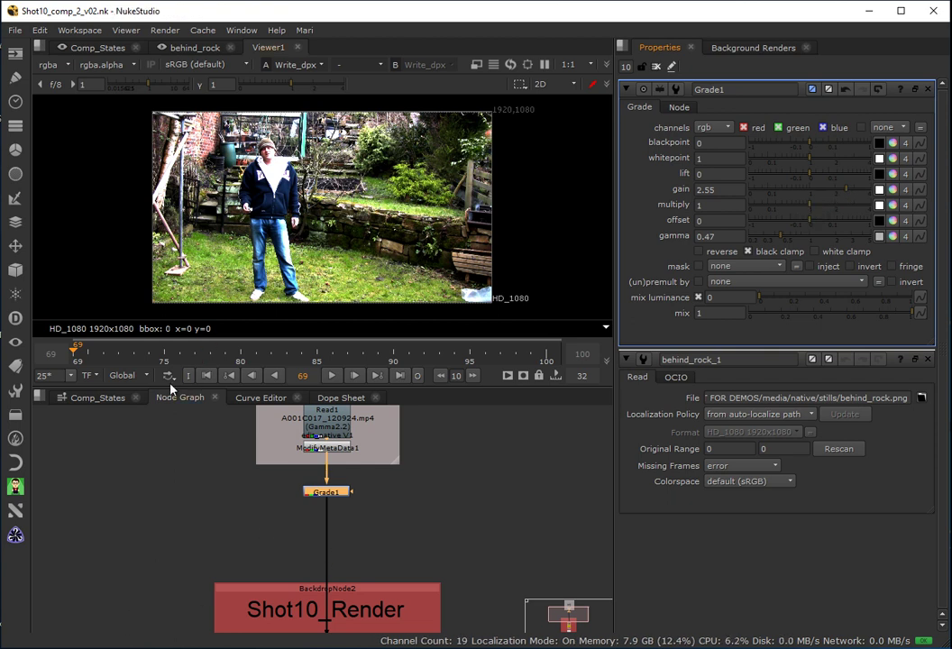
Step: Save the Shot10 comp as a new version and reset Grade1's gain and gamma to 1
{"action": "left_click", "coordinate": [16, 31]}
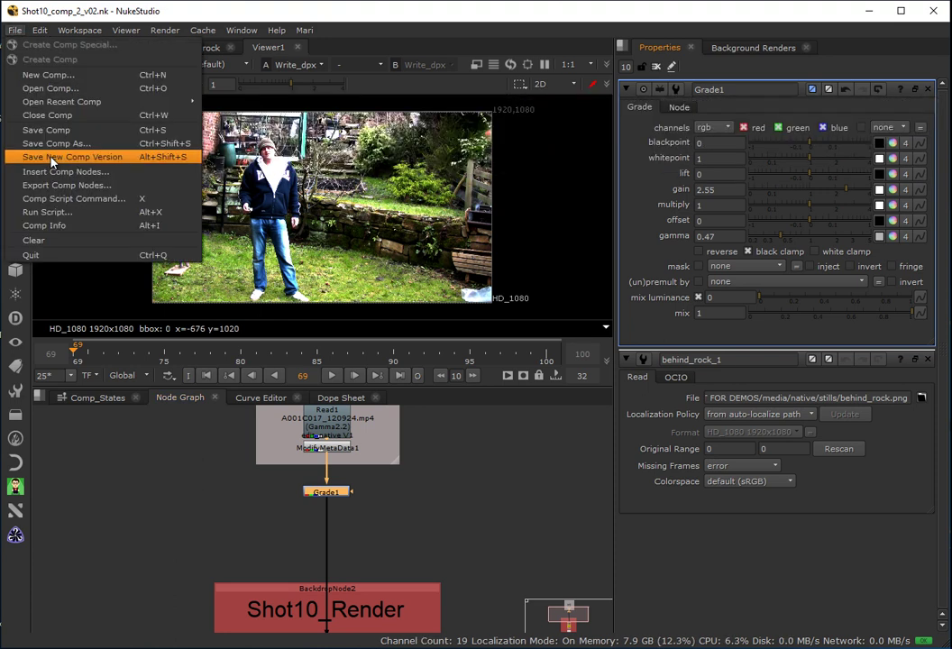
{"action": "left_click", "coordinate": [53, 159]}
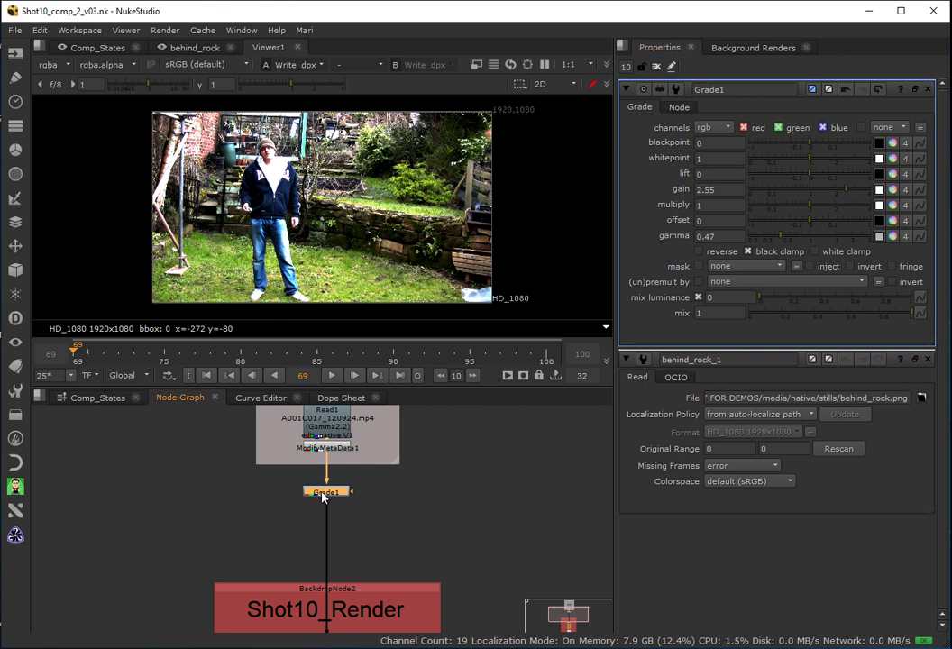
{"action": "left_click", "coordinate": [809, 194]}
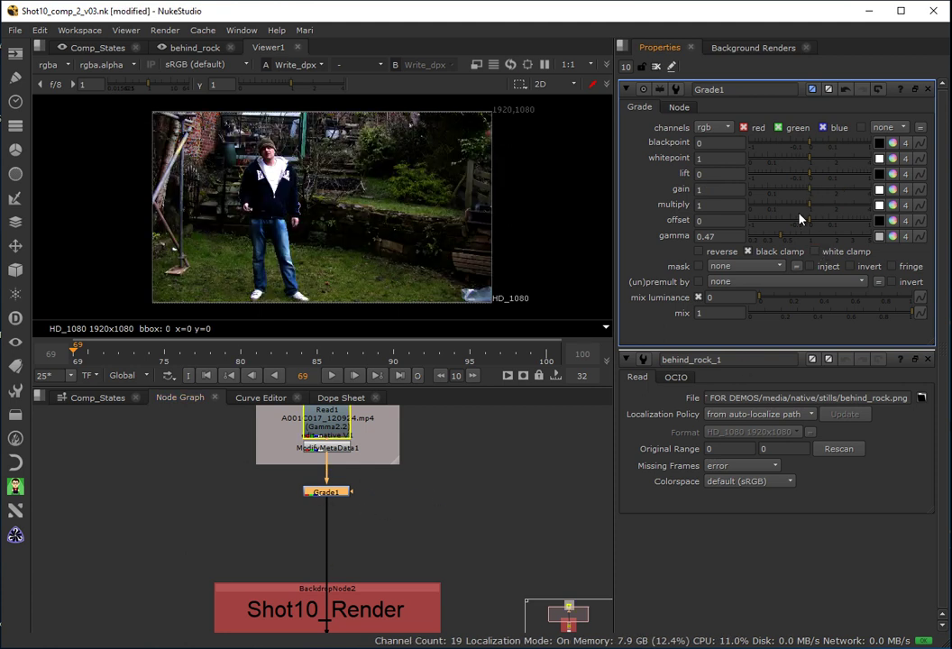
{"action": "left_click", "coordinate": [805, 237]}
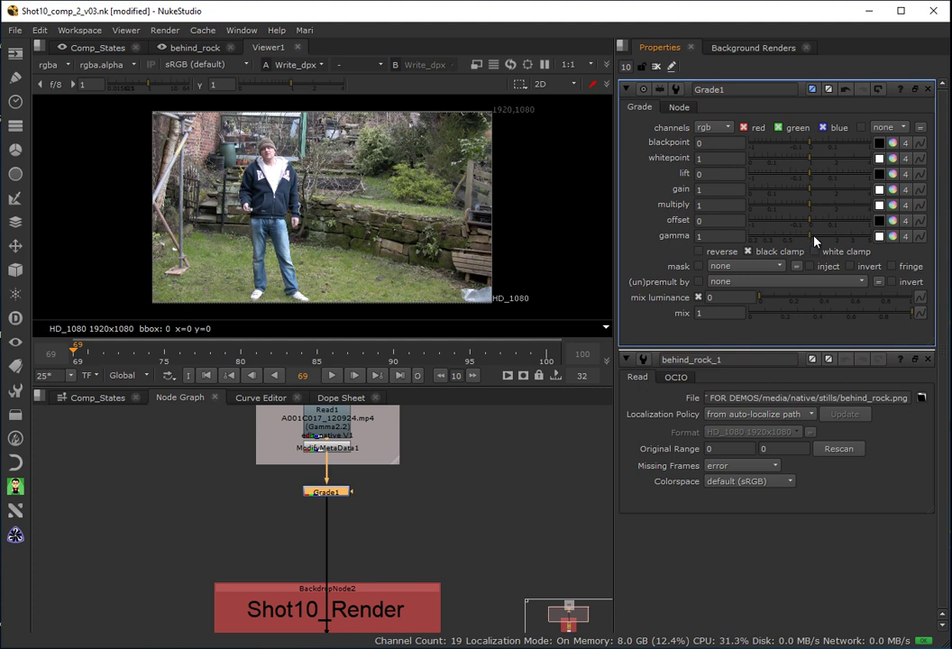
Step: Set Grade1's gamma to 1.15 red, 1.4 green, 1.6 blue and 1.35 alpha, and its gain to 0.66
{"action": "left_click_drag", "start_coordinate": [814, 240], "coordinate": [822, 241]}
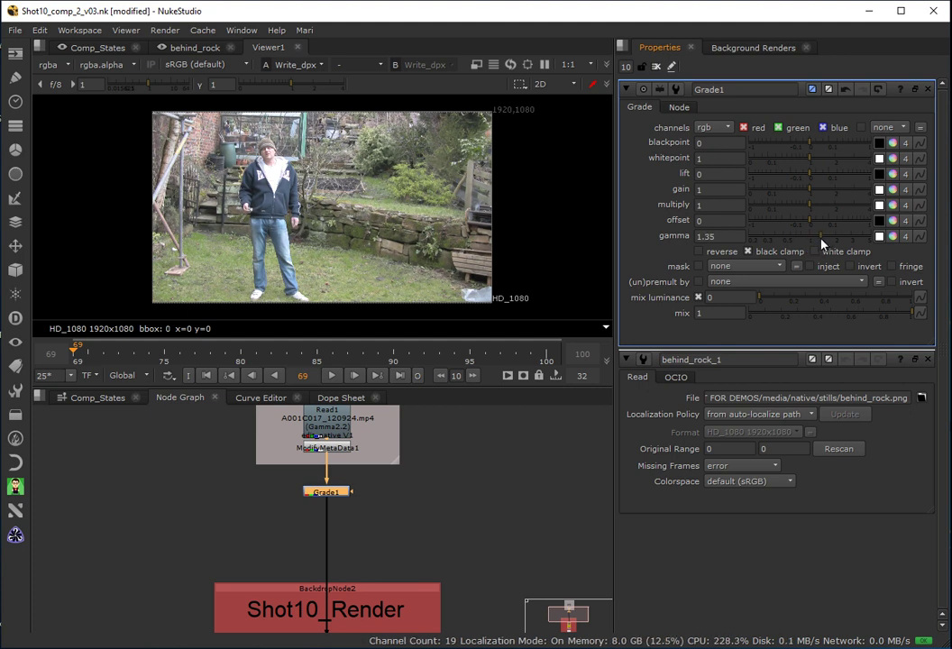
{"action": "left_click", "coordinate": [892, 236]}
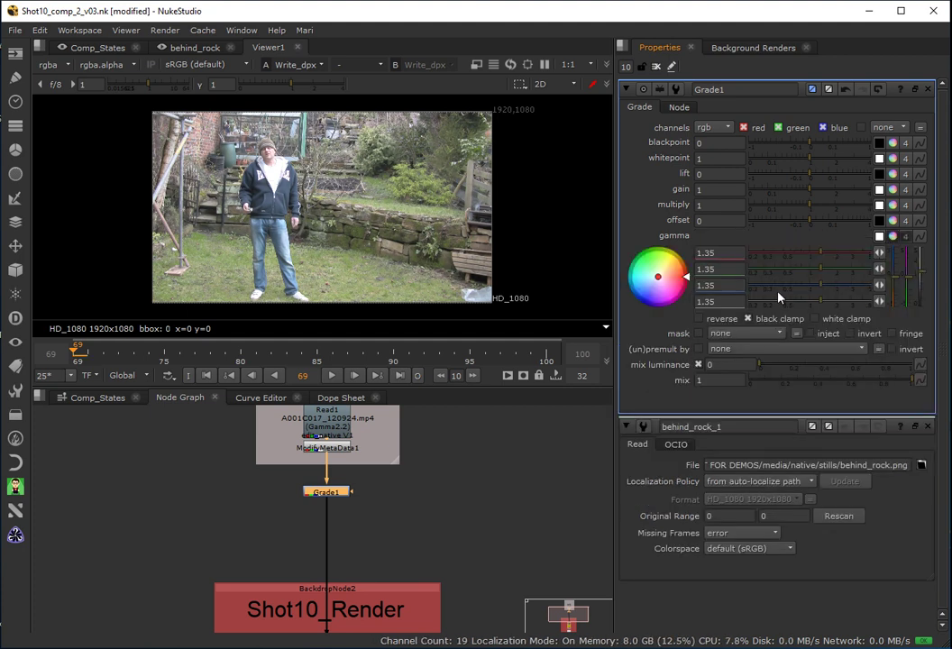
{"action": "left_click_drag", "start_coordinate": [819, 258], "coordinate": [816, 260]}
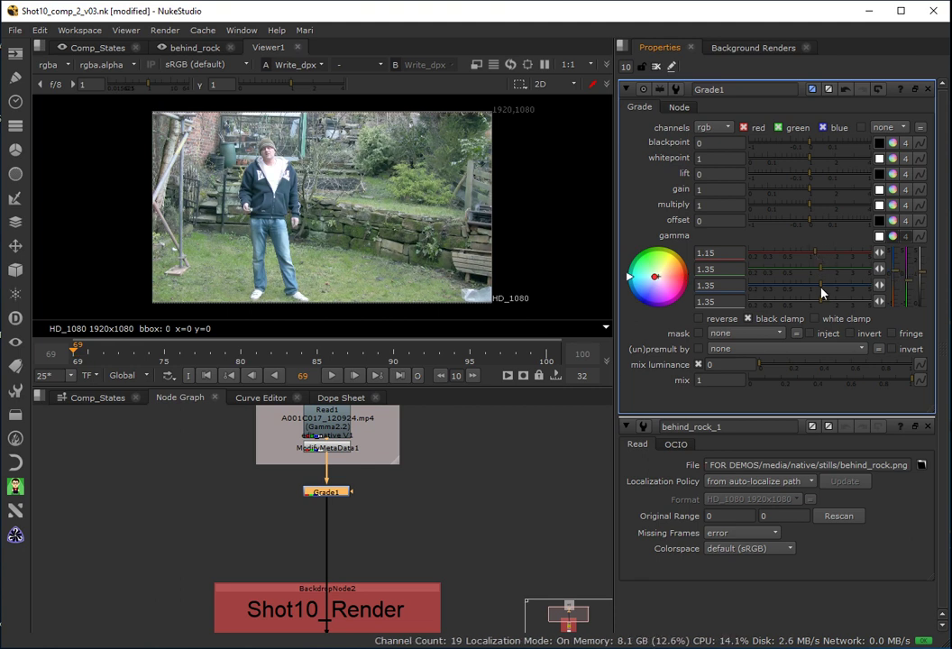
{"action": "left_click", "coordinate": [822, 287]}
{"action": "left_click", "coordinate": [823, 270]}
{"action": "left_click", "coordinate": [829, 287]}
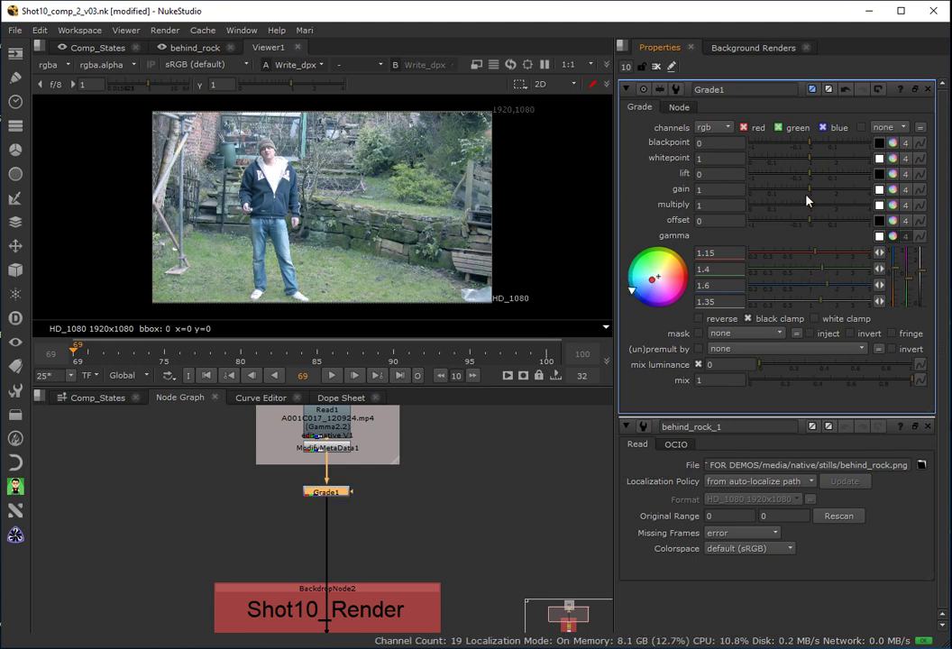
{"action": "left_click_drag", "start_coordinate": [805, 189], "coordinate": [799, 194]}
{"action": "left_click", "coordinate": [528, 535]}
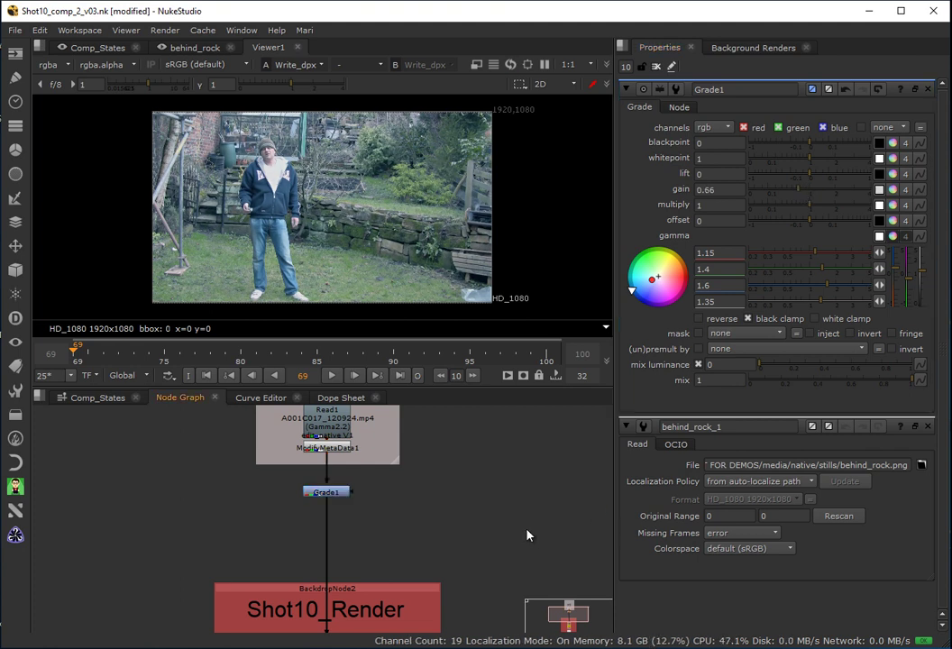
Step: Return to the Comp_States timeline and browse the Shot10 clip's comp versions, leaving it on Shot10_comp_2_v01
{"action": "left_click", "coordinate": [114, 401]}
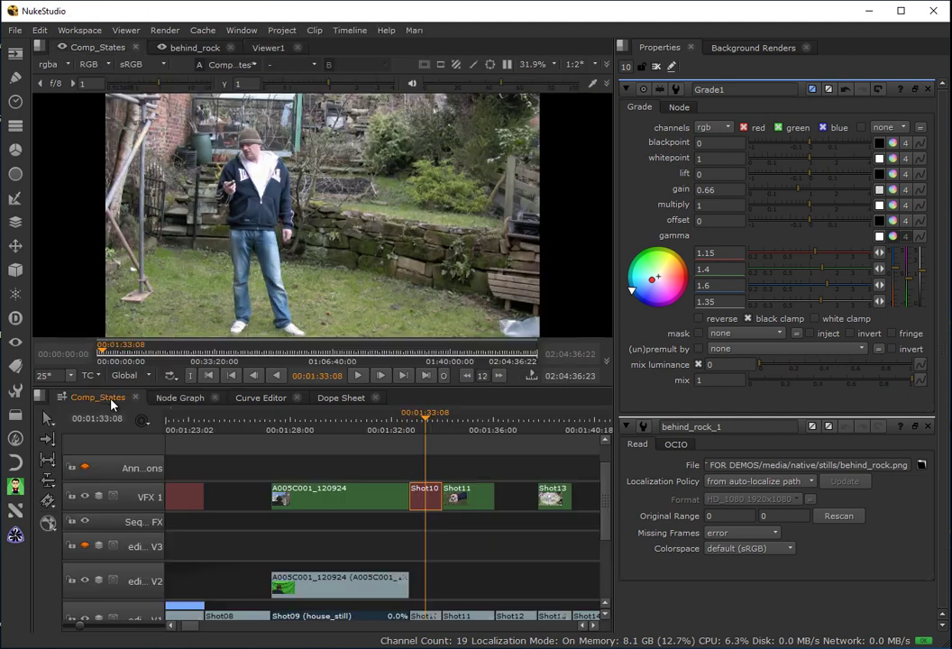
{"action": "left_click", "coordinate": [433, 495], "text": "alt"}
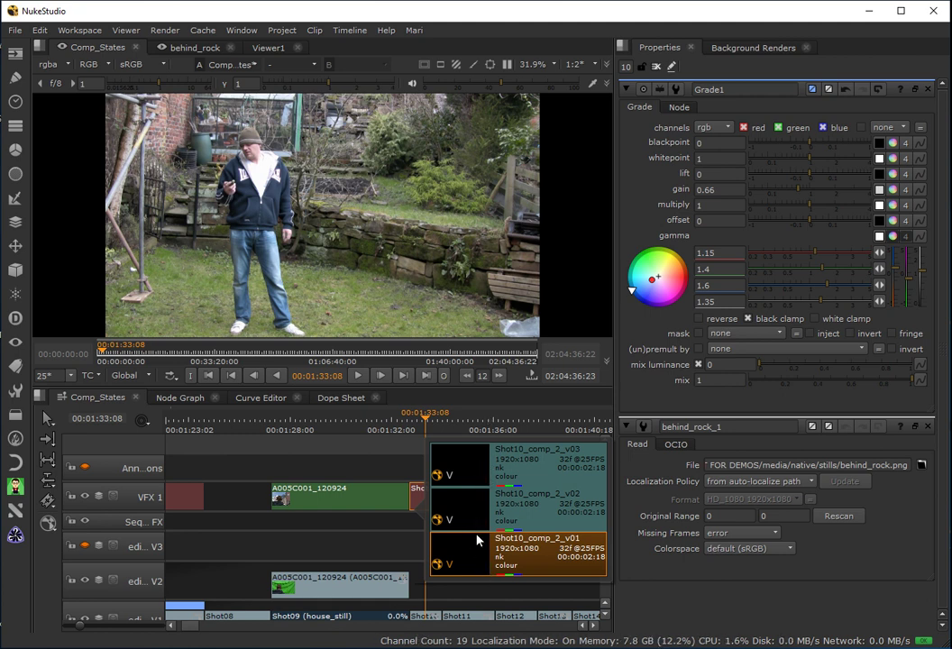
{"action": "left_click", "coordinate": [469, 503]}
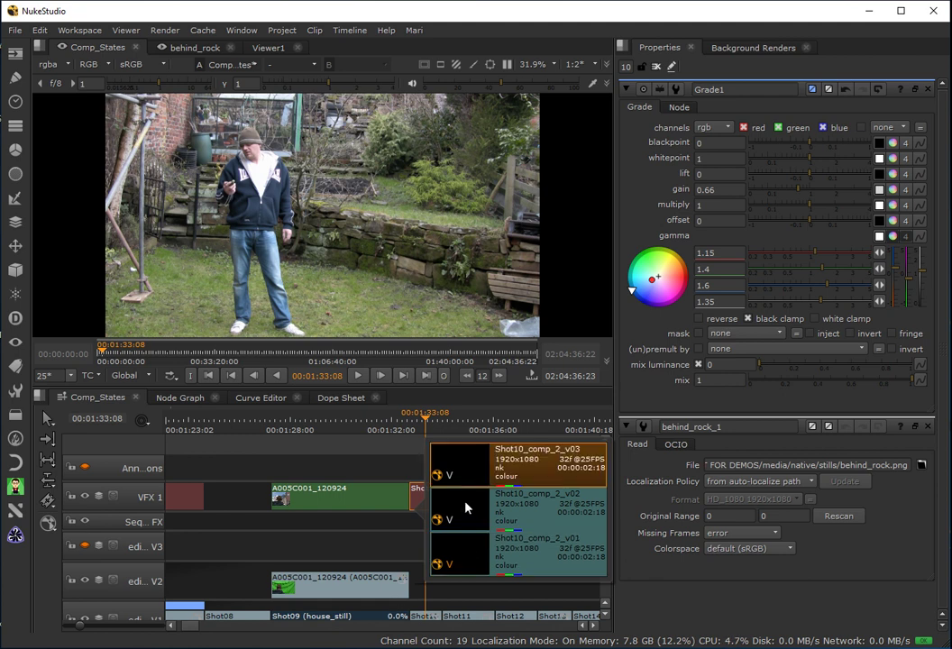
{"action": "left_click", "coordinate": [470, 554]}
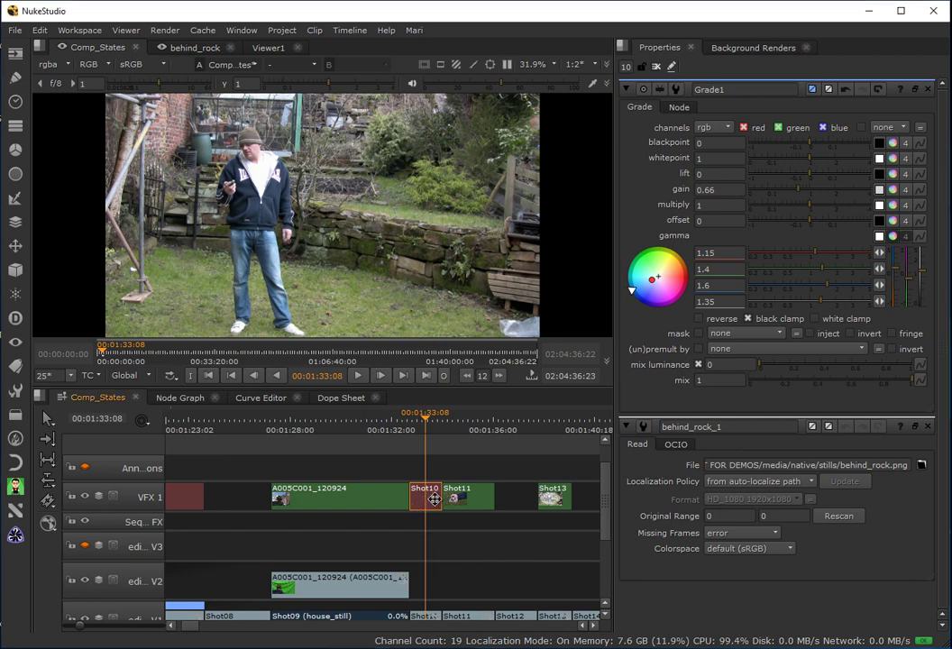
{"action": "left_click", "coordinate": [428, 499], "text": "alt"}
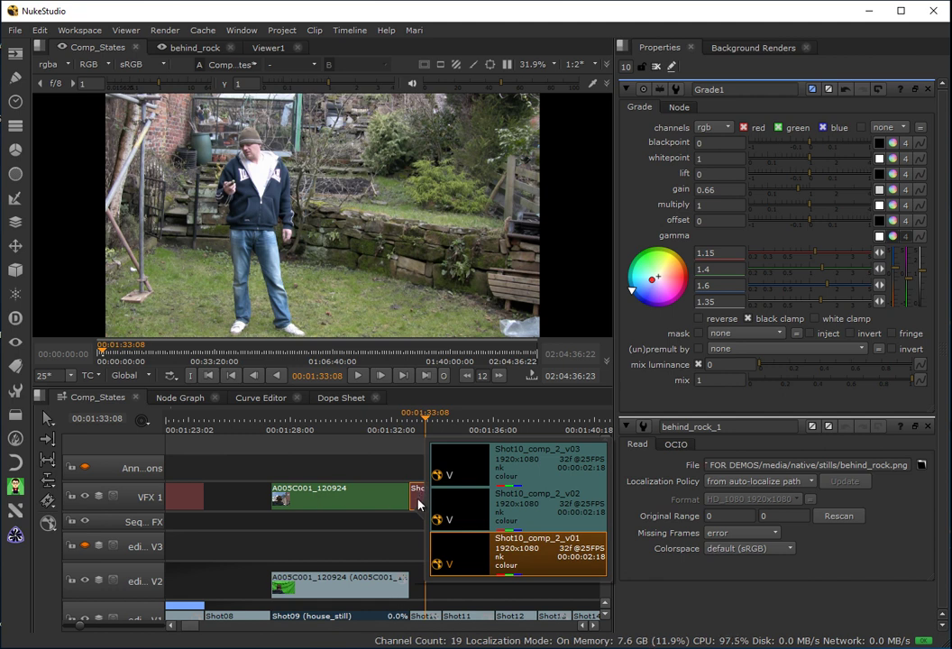
{"action": "left_click", "coordinate": [418, 496]}
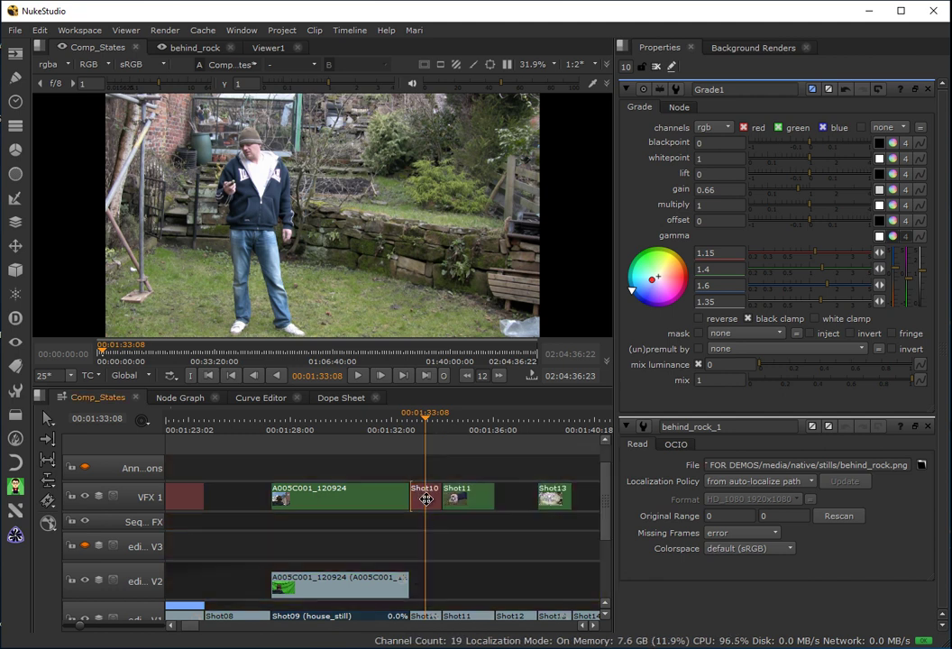
{"action": "left_click", "coordinate": [429, 499]}
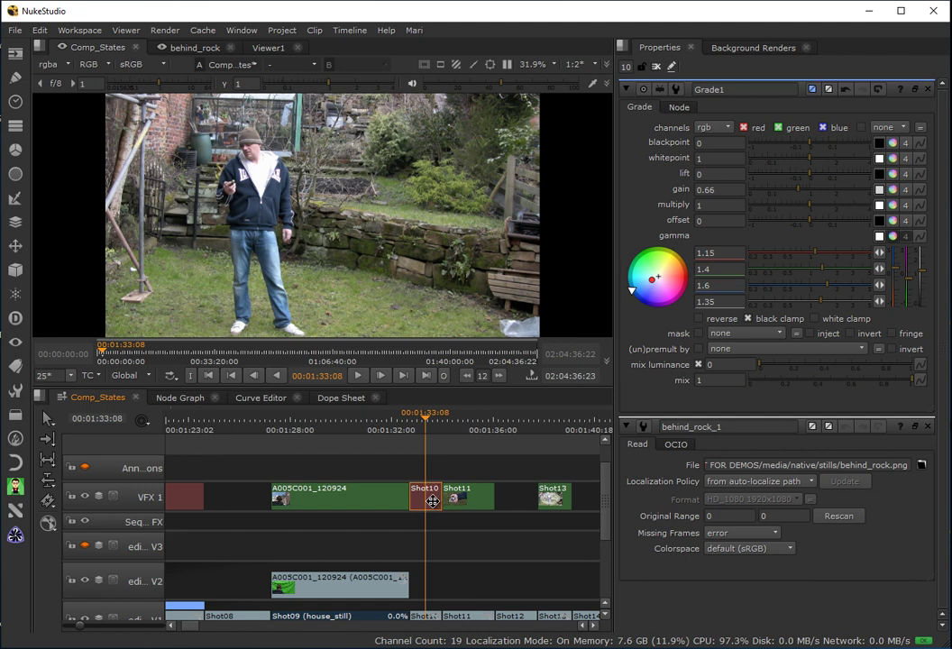
Step: Render the Shot10 comp clip at version v01 from the timeline and scrub through its frames
{"action": "right_click", "coordinate": [430, 500]}
{"action": "left_click", "coordinate": [429, 521]}
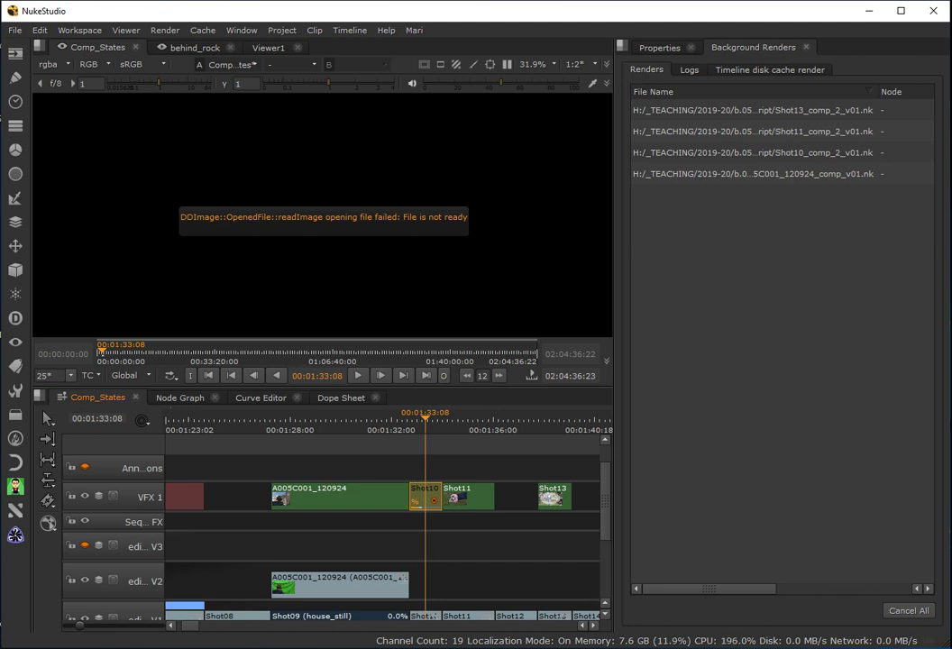
{"action": "left_click_drag", "start_coordinate": [425, 420], "coordinate": [414, 424]}
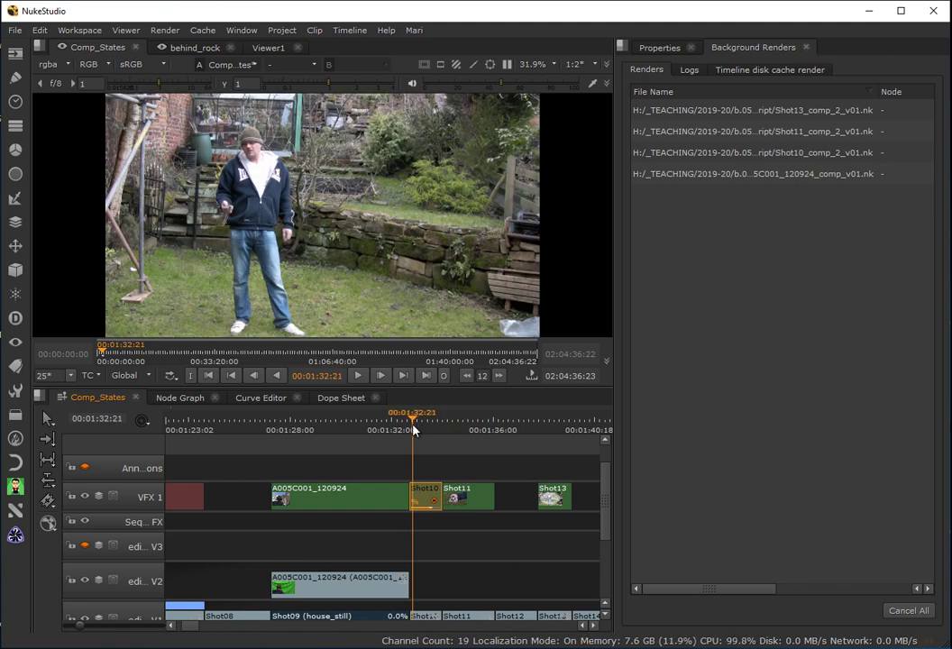
{"action": "left_click_drag", "start_coordinate": [413, 431], "coordinate": [418, 432]}
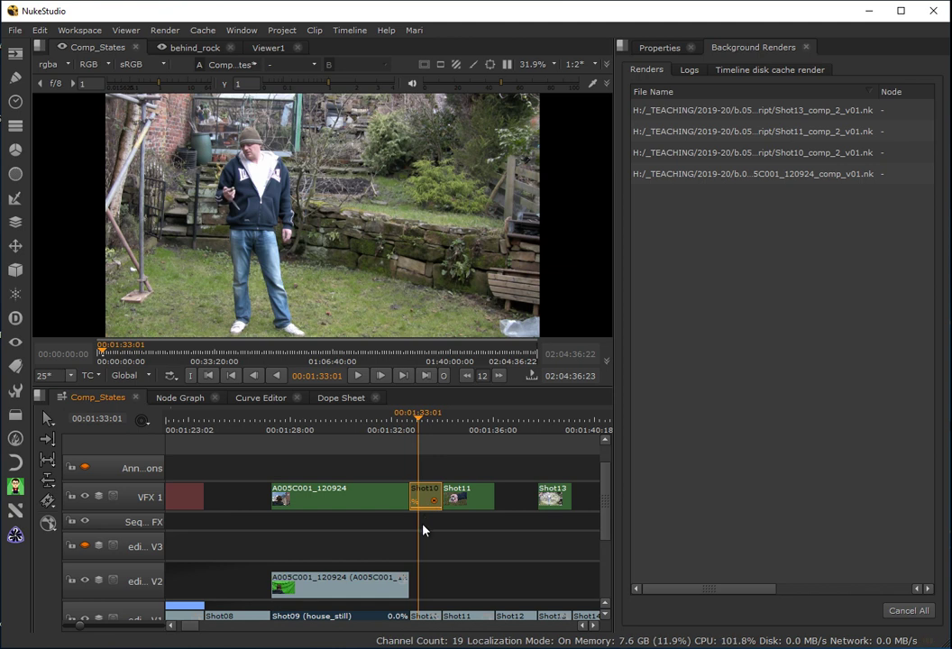
{"action": "left_click_drag", "start_coordinate": [418, 433], "coordinate": [423, 440]}
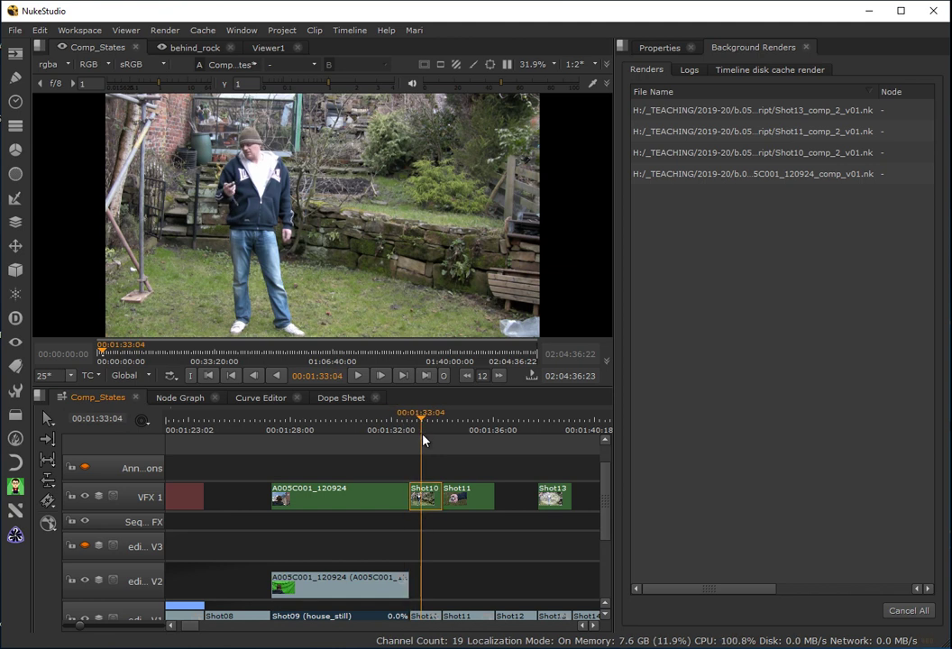
Step: Switch the Shot10 clip to Shot10_comp_2_v02, render that comp and scrub through its frames
{"action": "key", "text": "alt+v"}
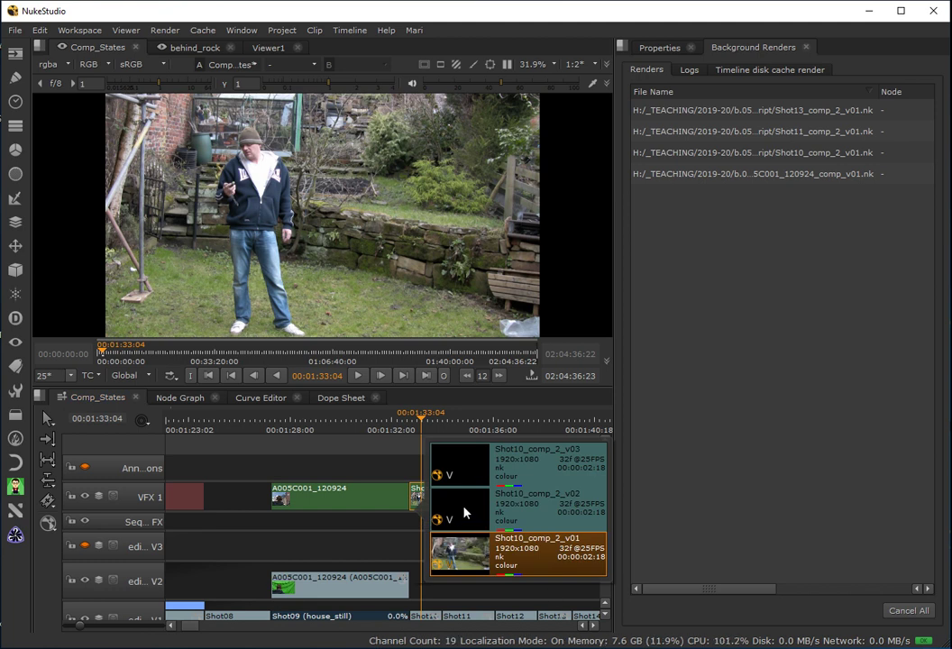
{"action": "left_click", "coordinate": [465, 512]}
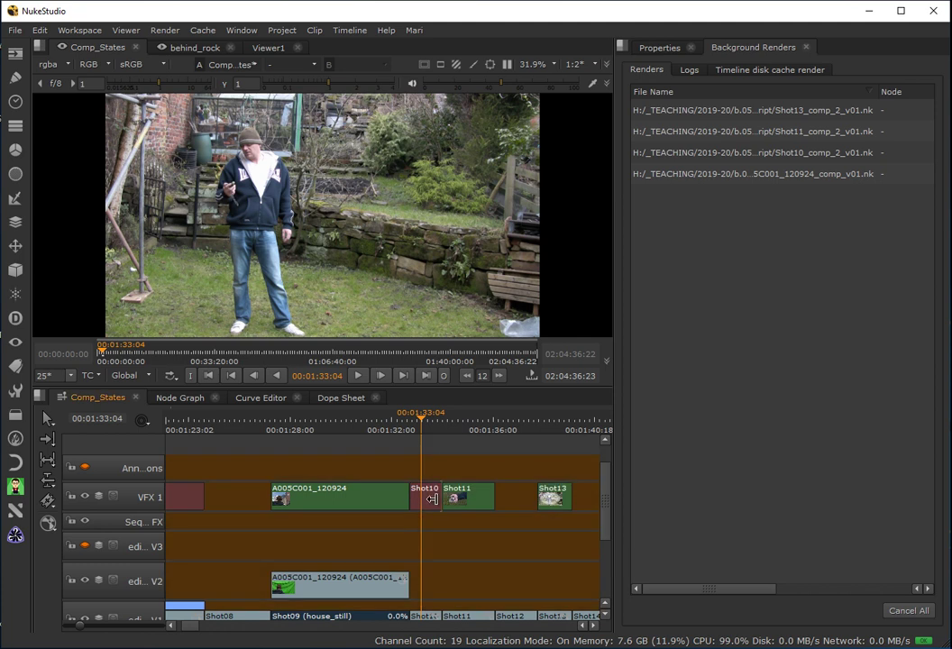
{"action": "right_click", "coordinate": [431, 498]}
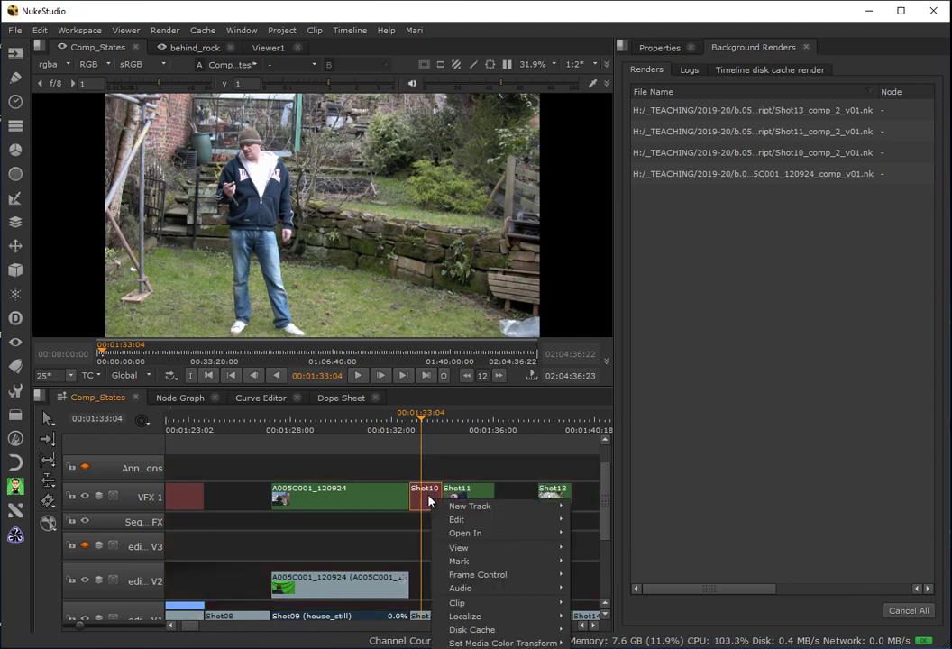
{"action": "left_click", "coordinate": [436, 557]}
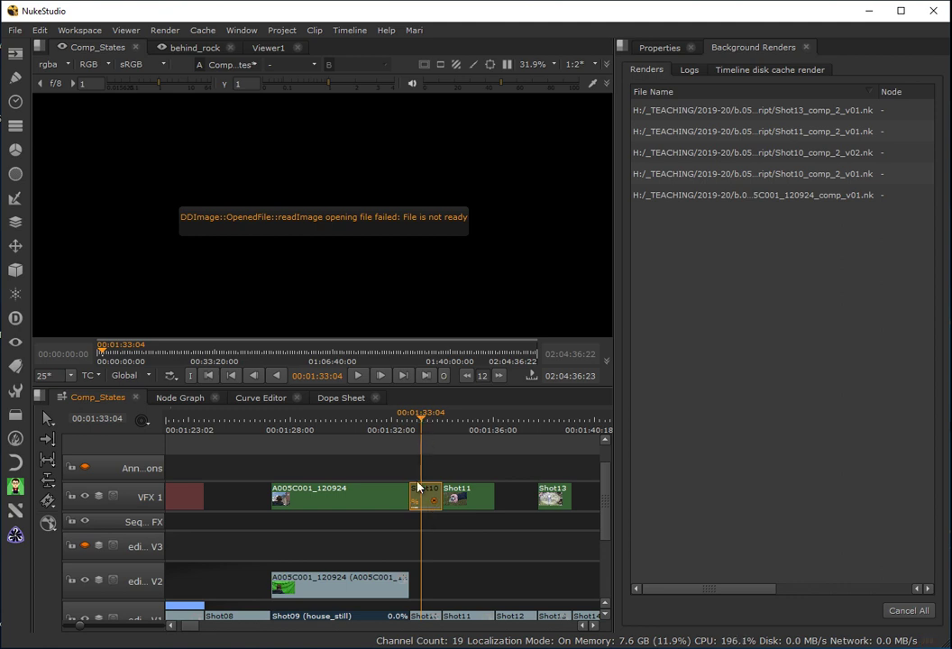
{"action": "left_click_drag", "start_coordinate": [423, 424], "coordinate": [429, 424]}
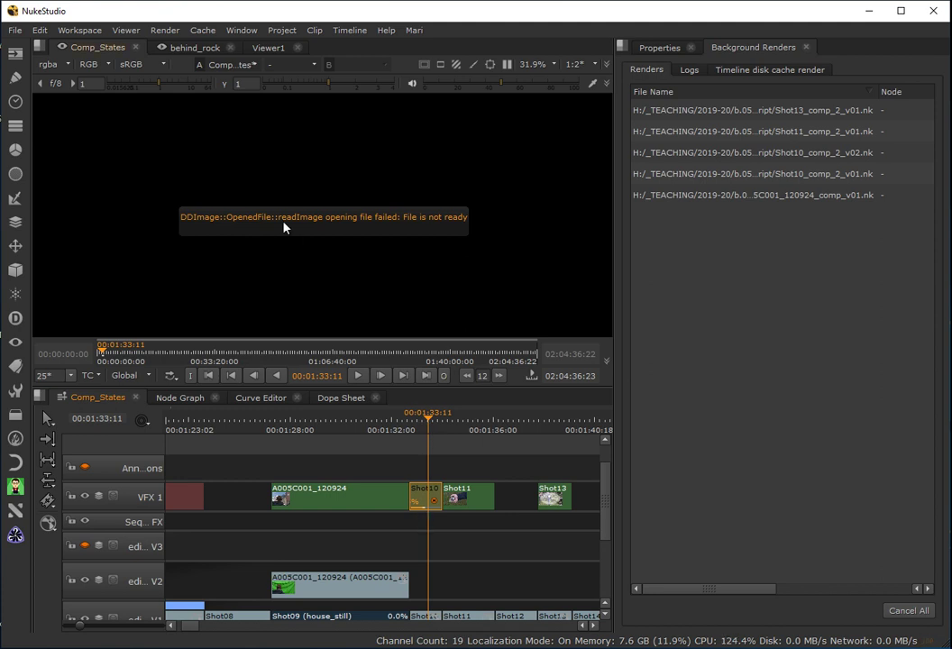
{"action": "left_click_drag", "start_coordinate": [431, 421], "coordinate": [418, 418]}
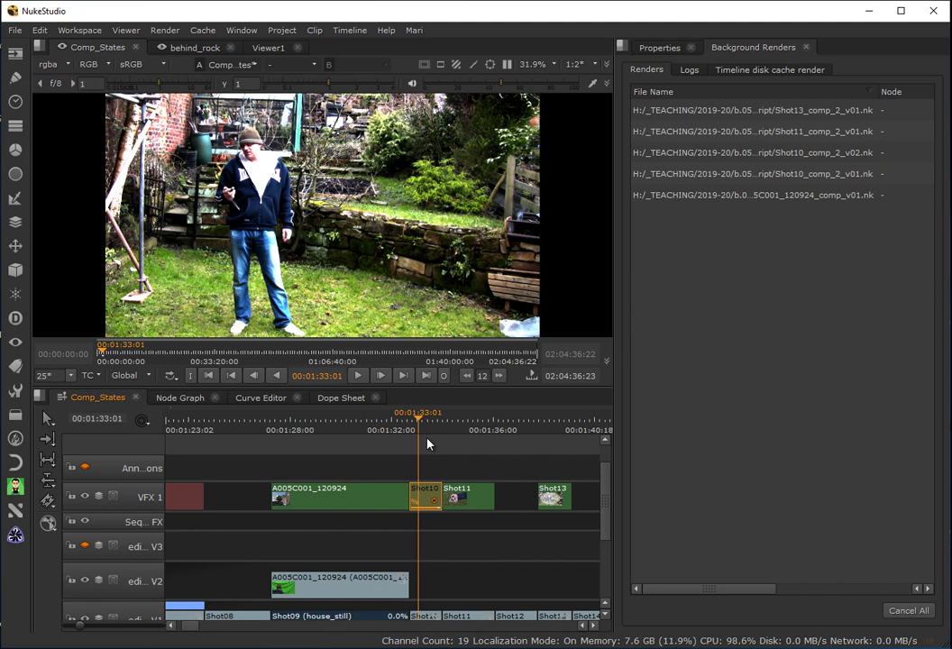
Step: Switch the Shot10 clip to Shot10_comp_2_v03, render that comp and move the playhead within the shot to review it
{"action": "left_click", "coordinate": [431, 501], "text": "alt"}
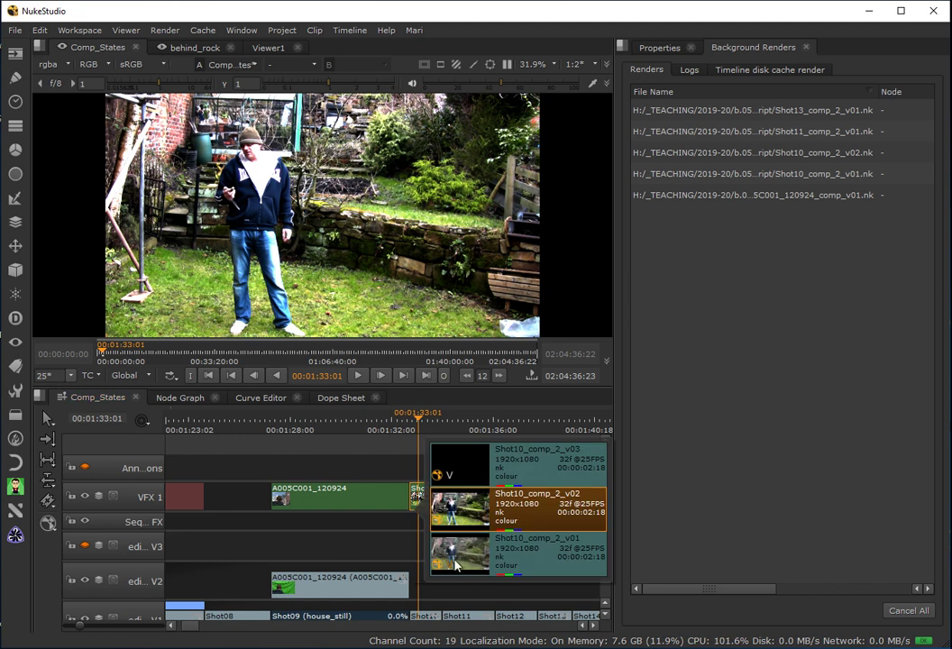
{"action": "left_click", "coordinate": [474, 481]}
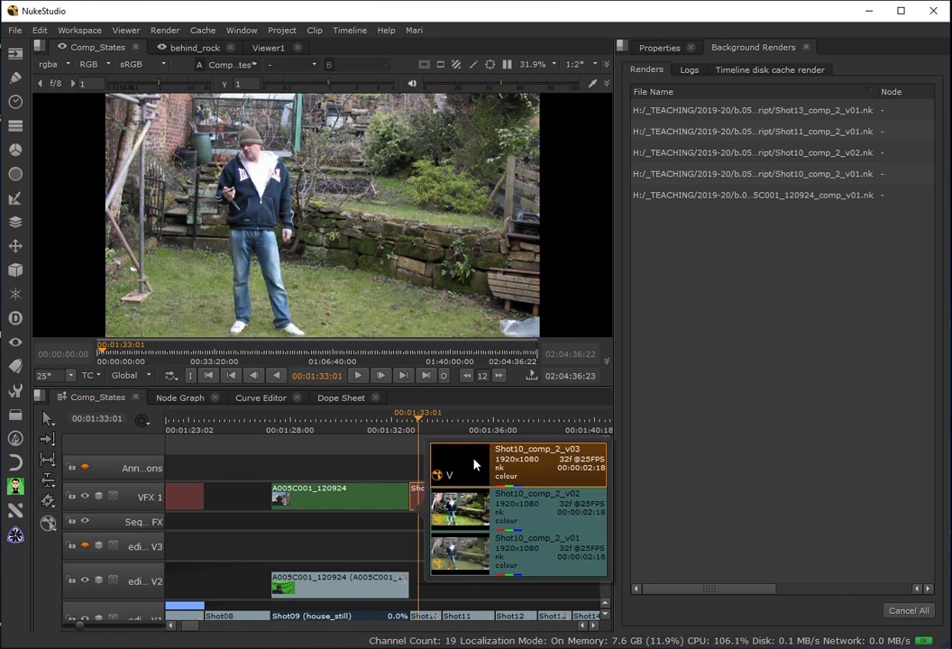
{"action": "left_click", "coordinate": [405, 470]}
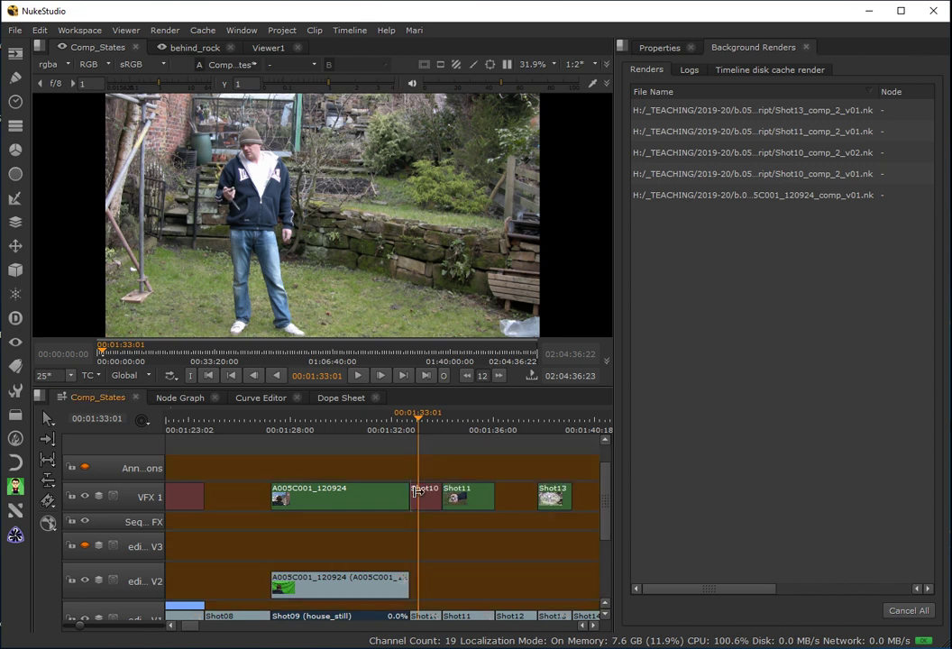
{"action": "right_click", "coordinate": [428, 498]}
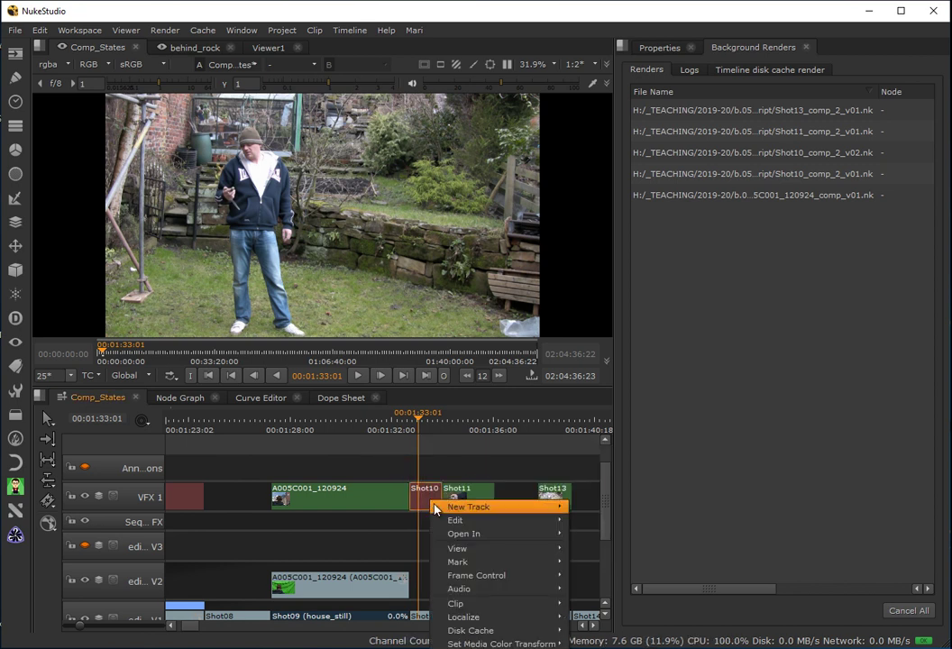
{"action": "left_click", "coordinate": [455, 507]}
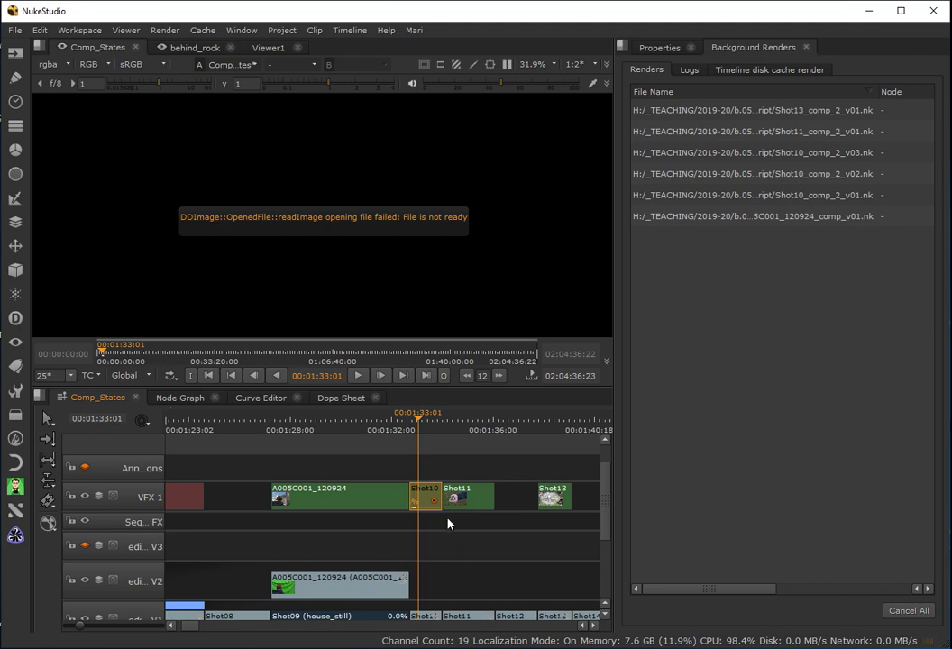
{"action": "left_click", "coordinate": [416, 422]}
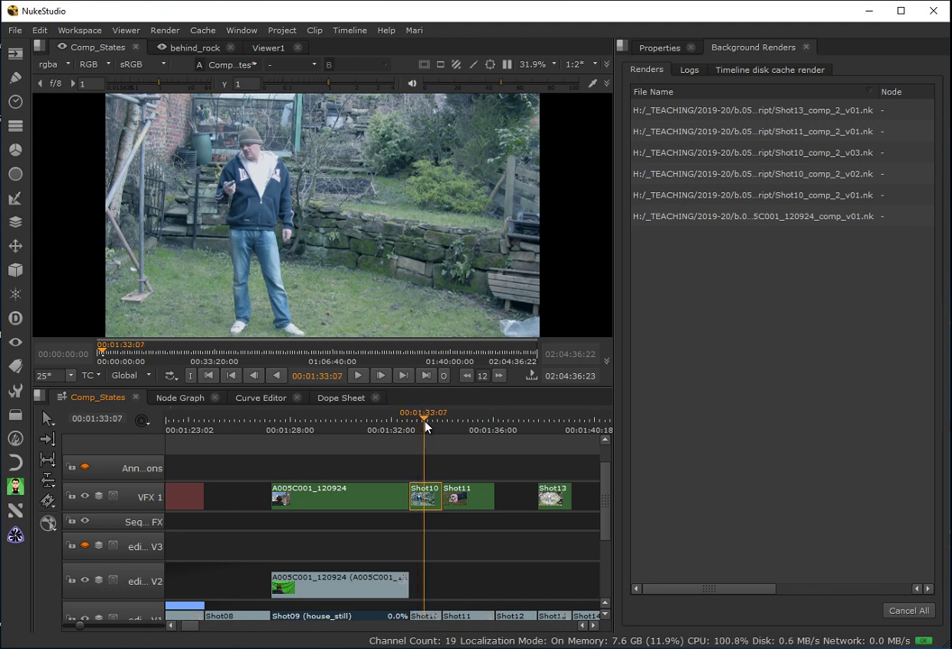
Step: Compare the rendered Shot10 grades by switching the clip to Shot10_comp_2_v02 and back to Shot10_comp_2_v01
{"action": "right_click", "coordinate": [426, 498]}
{"action": "key", "text": "Escape"}
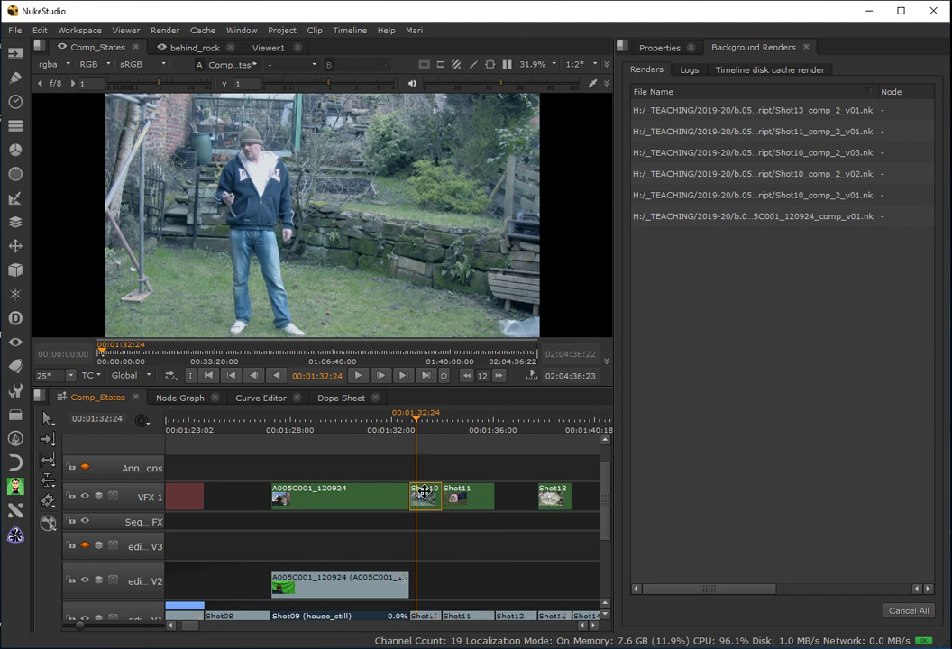
{"action": "key", "text": "alt+v"}
{"action": "left_click", "coordinate": [432, 517]}
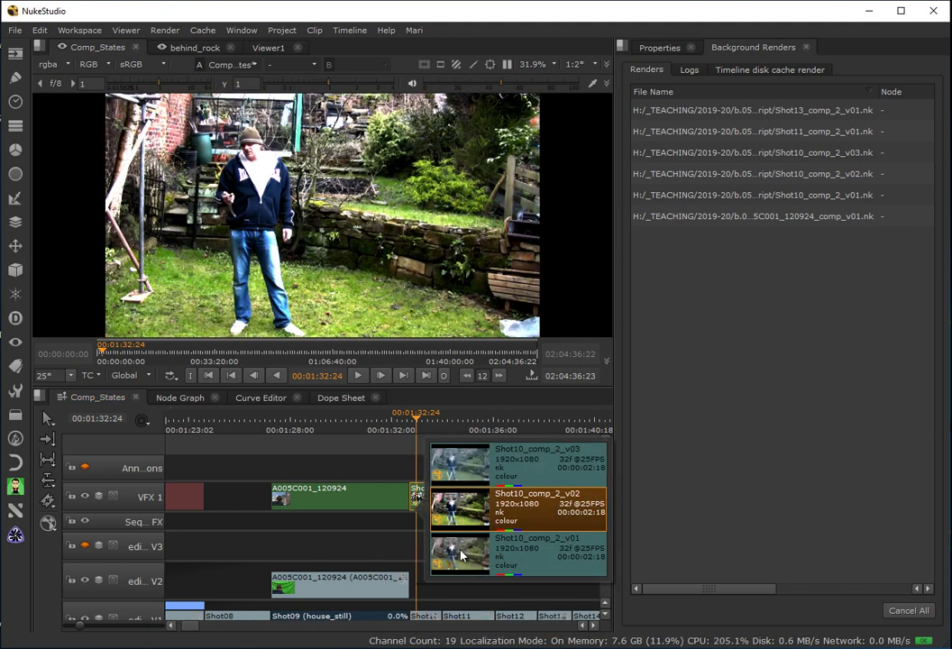
{"action": "left_click", "coordinate": [461, 552]}
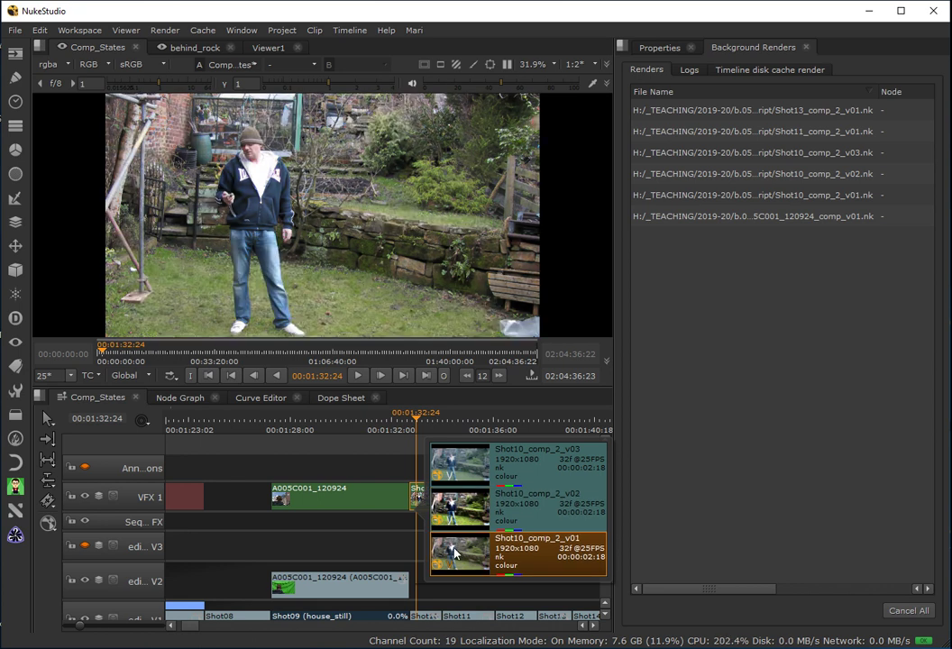
Step: Compare the Shot10 grades by switching the clip to Shot10_comp_2_v03, Shot10_comp_2_v02 and back to Shot10_comp_2_v01
{"action": "left_click", "coordinate": [456, 475]}
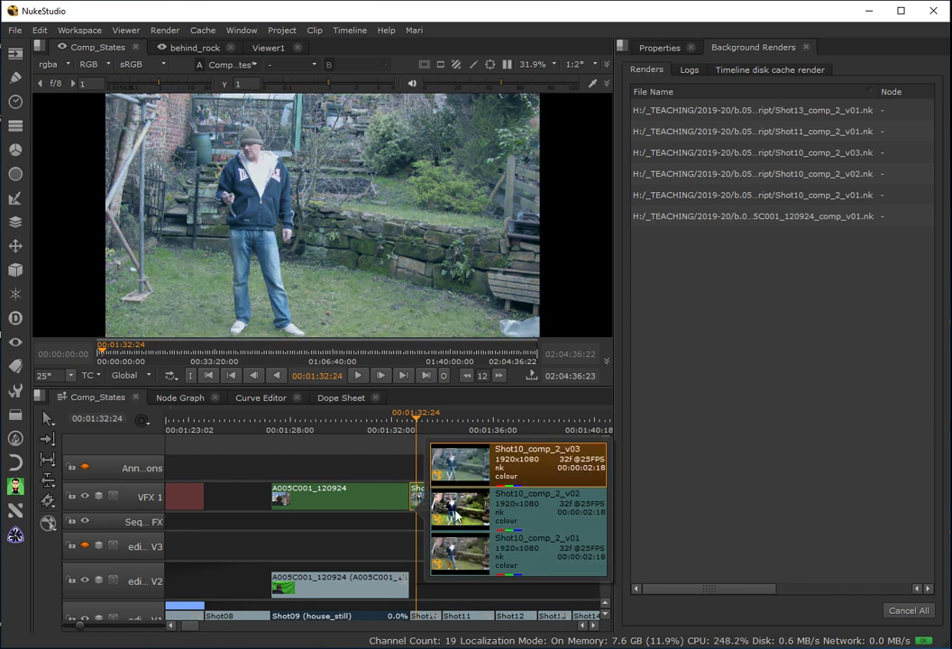
{"action": "left_click", "coordinate": [460, 515]}
{"action": "left_click", "coordinate": [463, 563]}
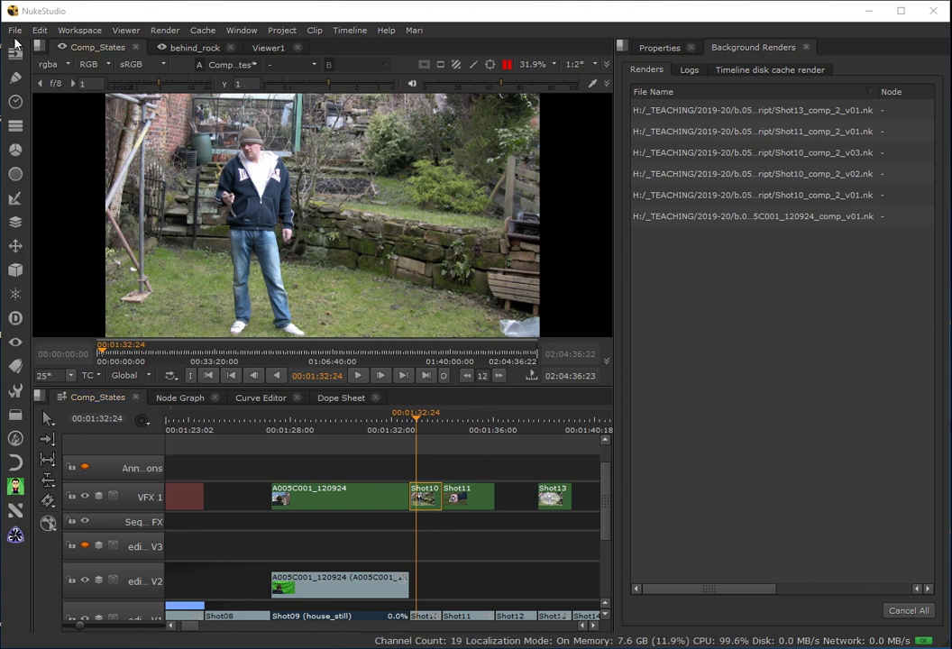
{"action": "key", "text": "p"}
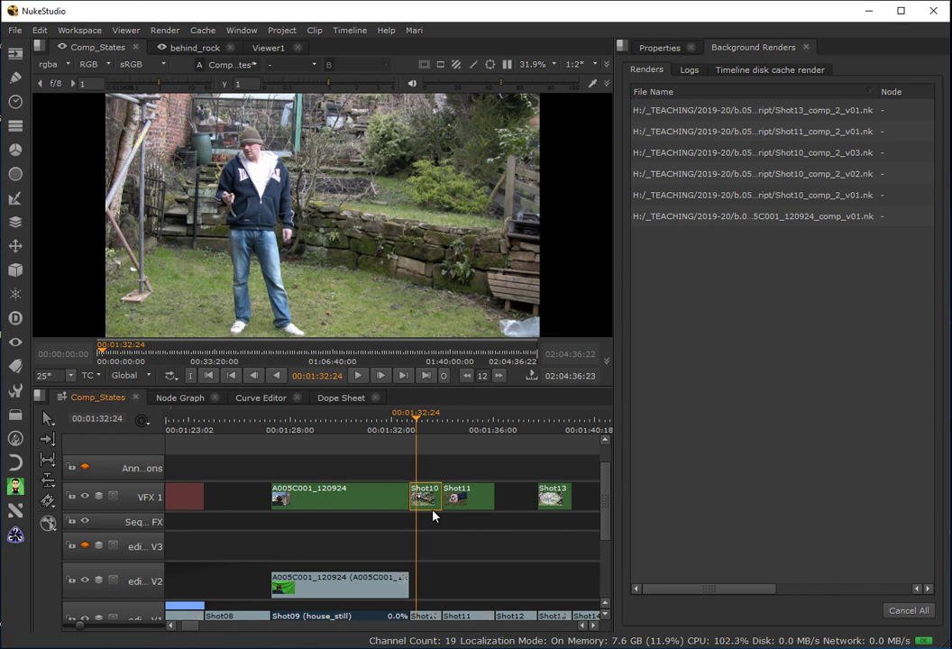
Step: Open the Export dialog for the selected Shot10 clip and enlarge it to show the full export structure paths
{"action": "left_click", "coordinate": [13, 29]}
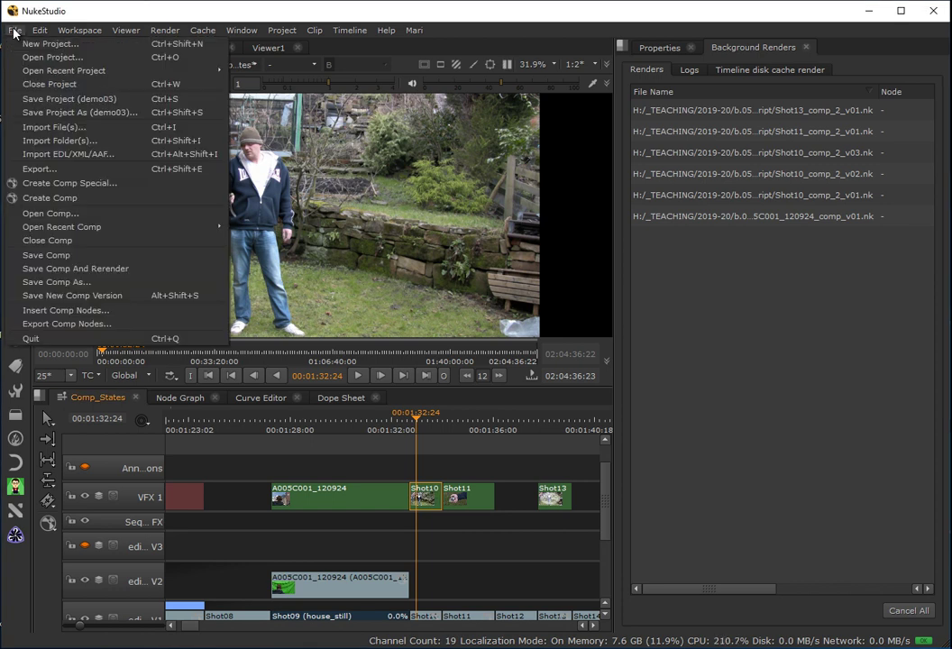
{"action": "left_click", "coordinate": [38, 169]}
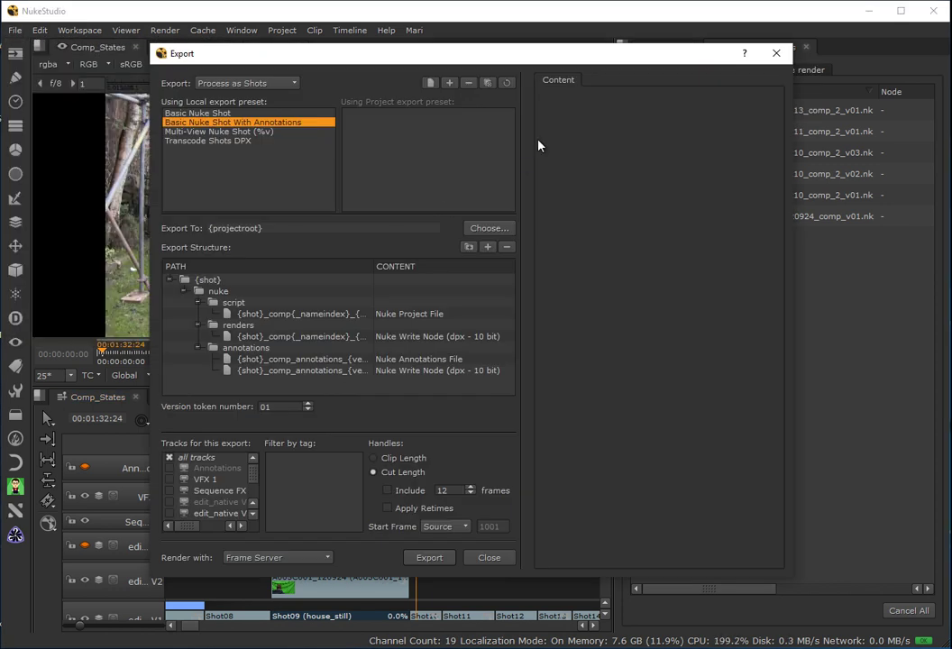
{"action": "left_click_drag", "start_coordinate": [511, 62], "coordinate": [433, 65]}
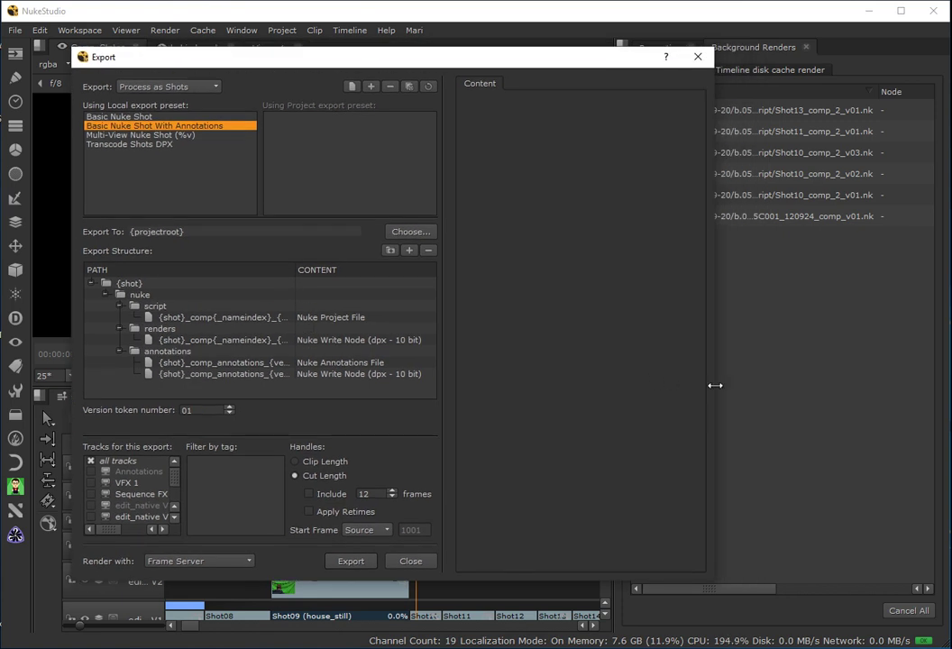
{"action": "left_click_drag", "start_coordinate": [714, 576], "coordinate": [865, 615]}
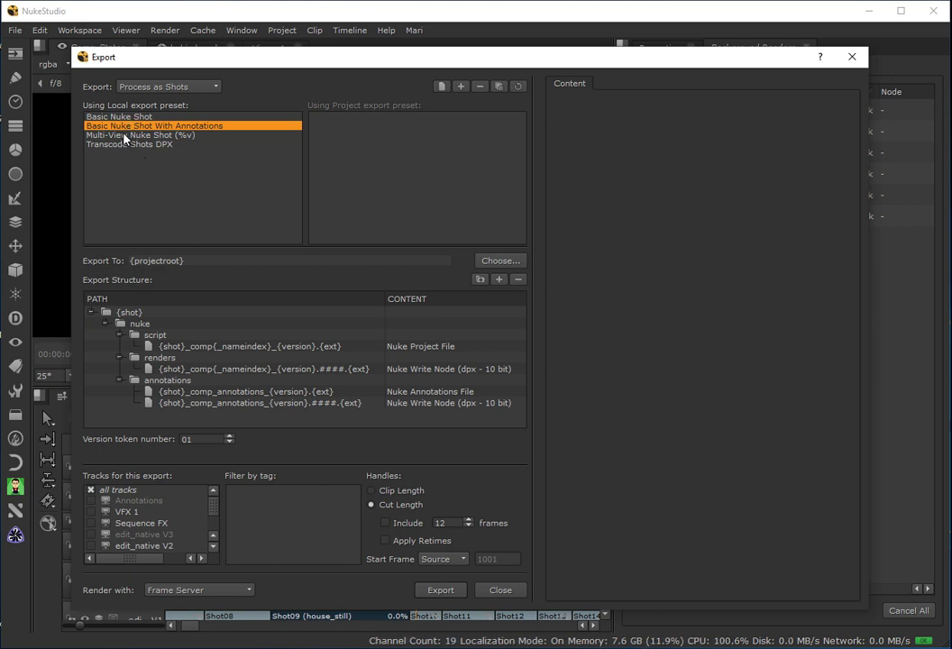
Step: Look over the Process as Sequence export presets and return the export type to Process as Shots
{"action": "left_click", "coordinate": [186, 89]}
{"action": "left_click", "coordinate": [186, 72]}
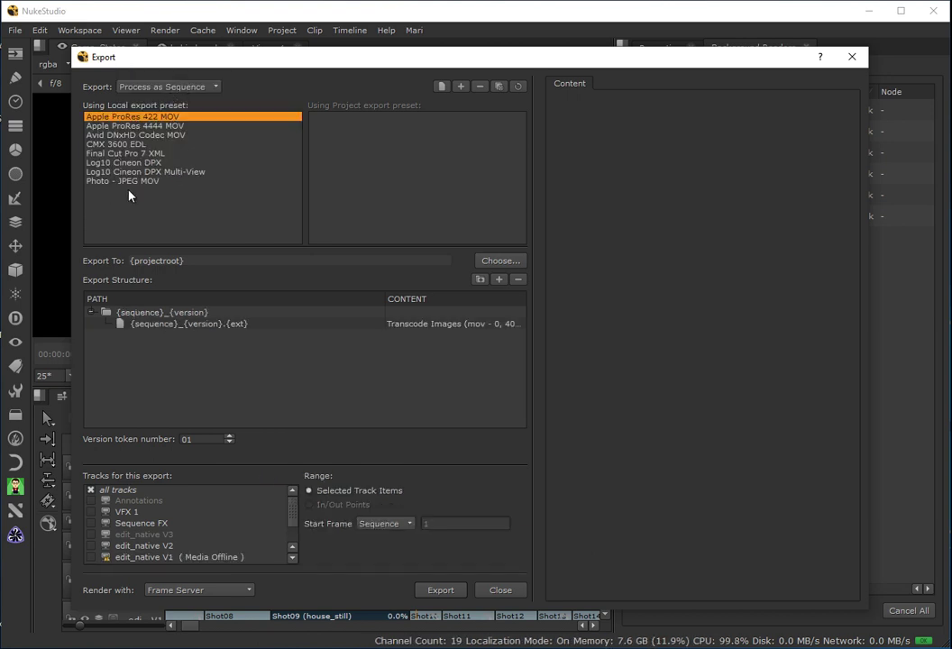
{"action": "left_click", "coordinate": [167, 90]}
{"action": "key", "text": "Escape"}
{"action": "left_click", "coordinate": [174, 108]}
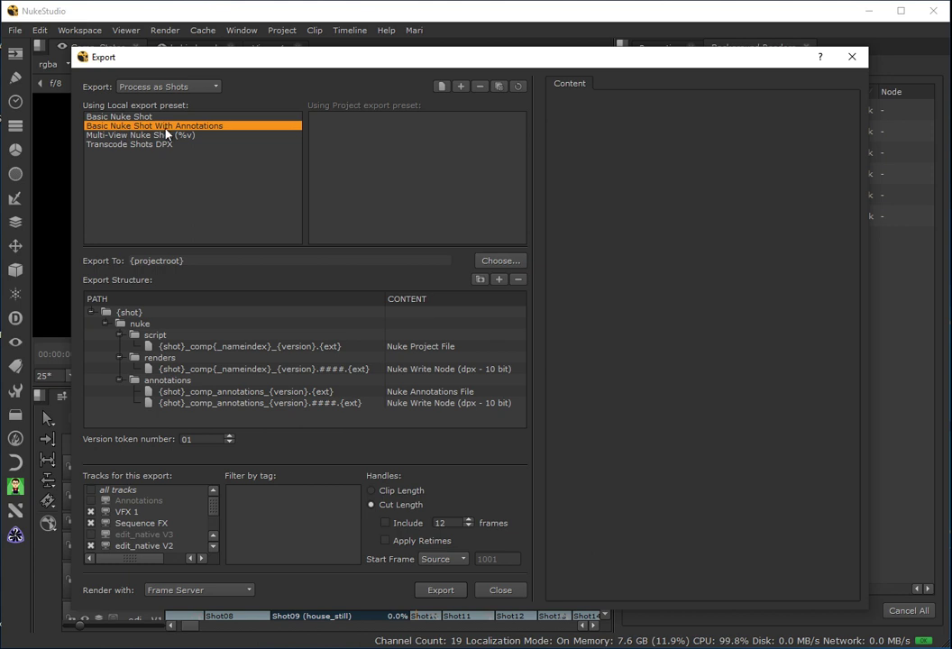
Step: Compare the Basic Nuke Shot and Basic Nuke Shot With Annotations presets, and inspect the export root path
{"action": "left_click", "coordinate": [110, 118]}
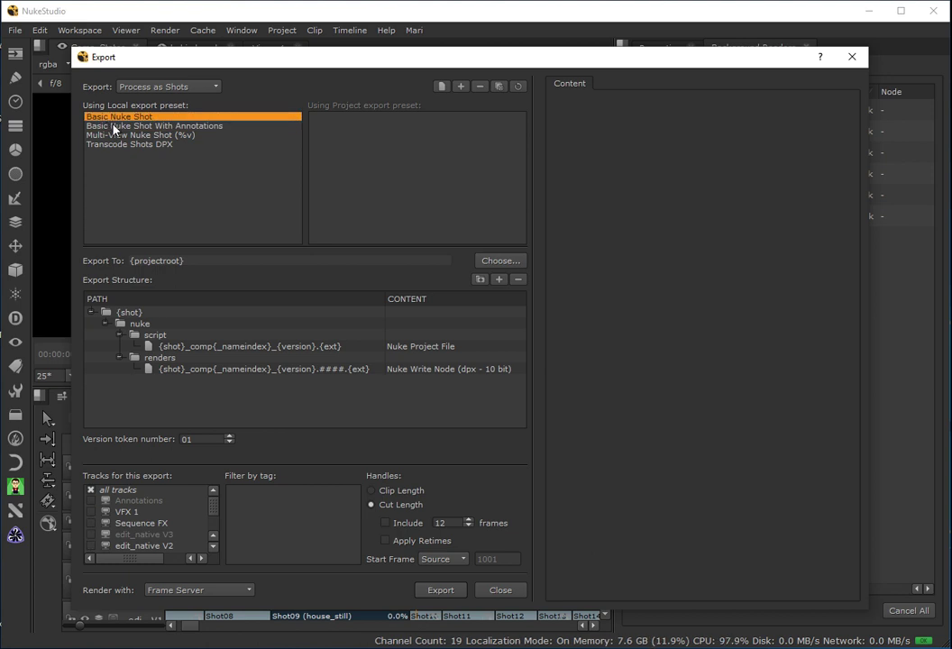
{"action": "left_click", "coordinate": [118, 128]}
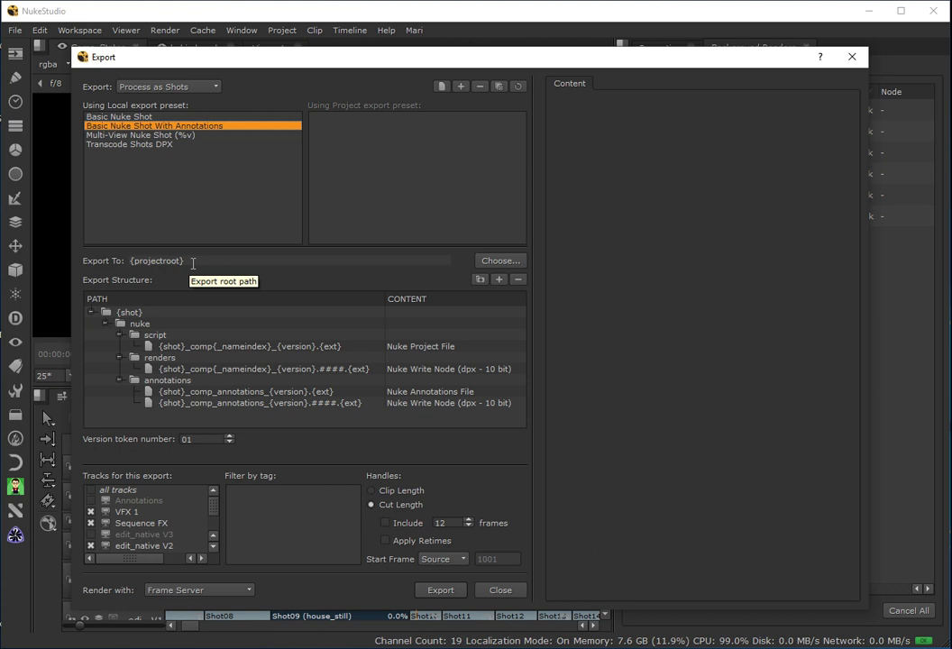
{"action": "left_click", "coordinate": [184, 260]}
{"action": "left_click_drag", "start_coordinate": [212, 263], "coordinate": [126, 267]}
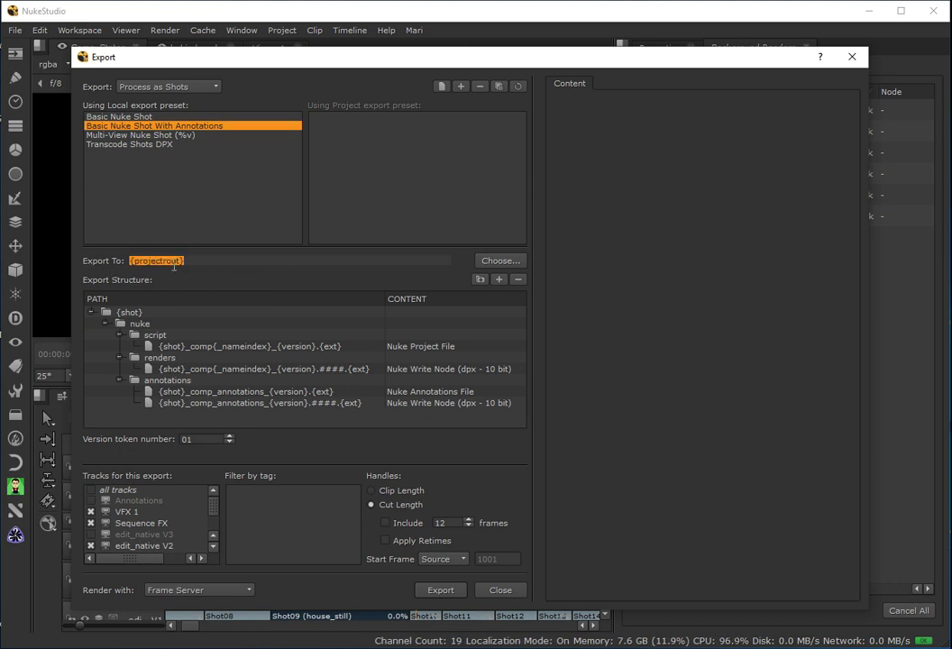
{"action": "mouse_move", "coordinate": [120, 312]}
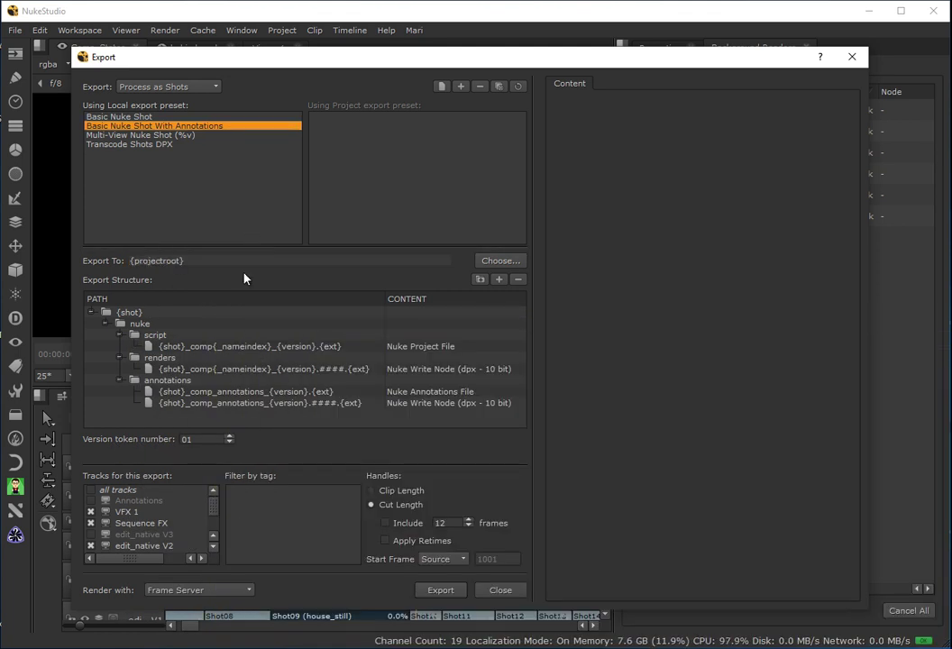
{"action": "left_click_drag", "start_coordinate": [202, 61], "coordinate": [225, 66]}
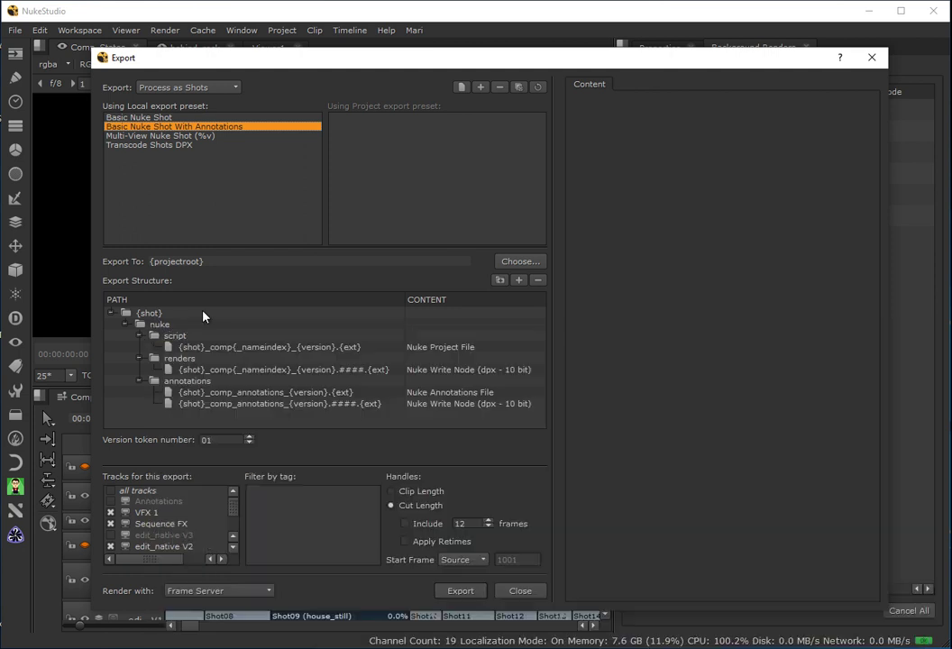
Step: Examine the output paths of the shot, nuke, script, renders and annotations folders in the export structure
{"action": "left_click", "coordinate": [202, 314]}
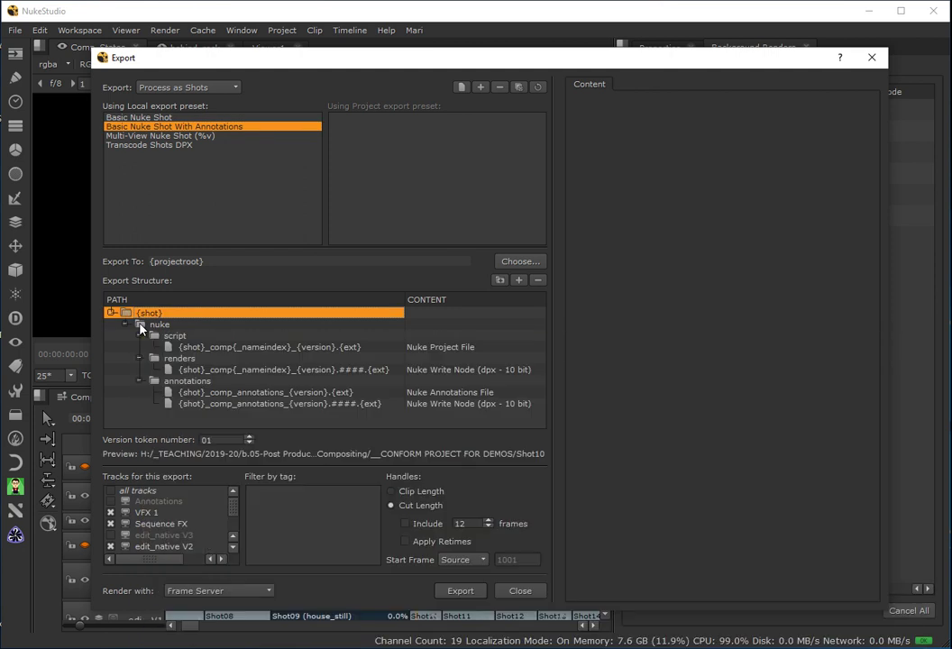
{"action": "left_click", "coordinate": [141, 329]}
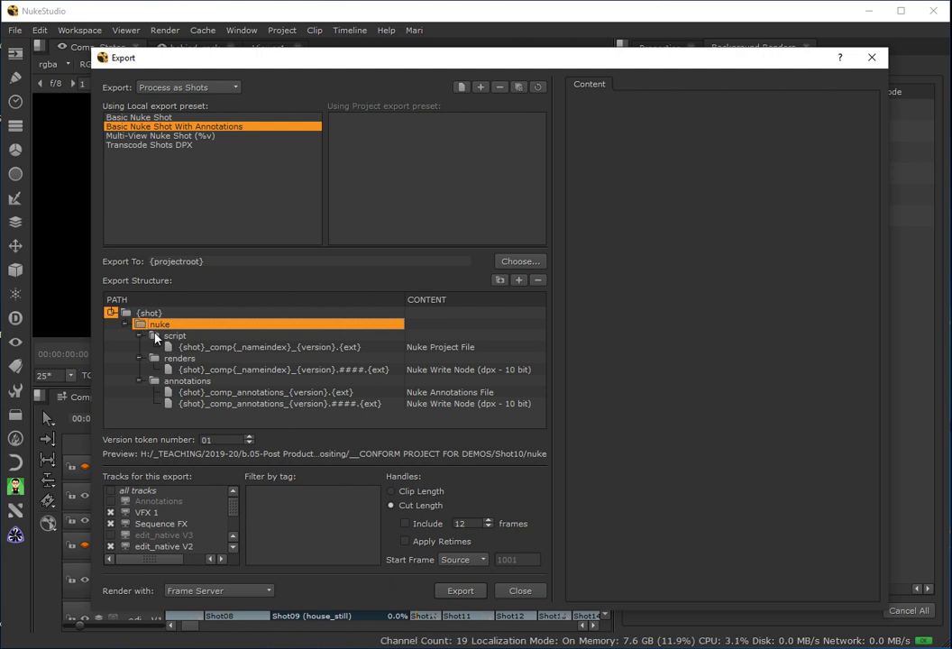
{"action": "mouse_move", "coordinate": [156, 338]}
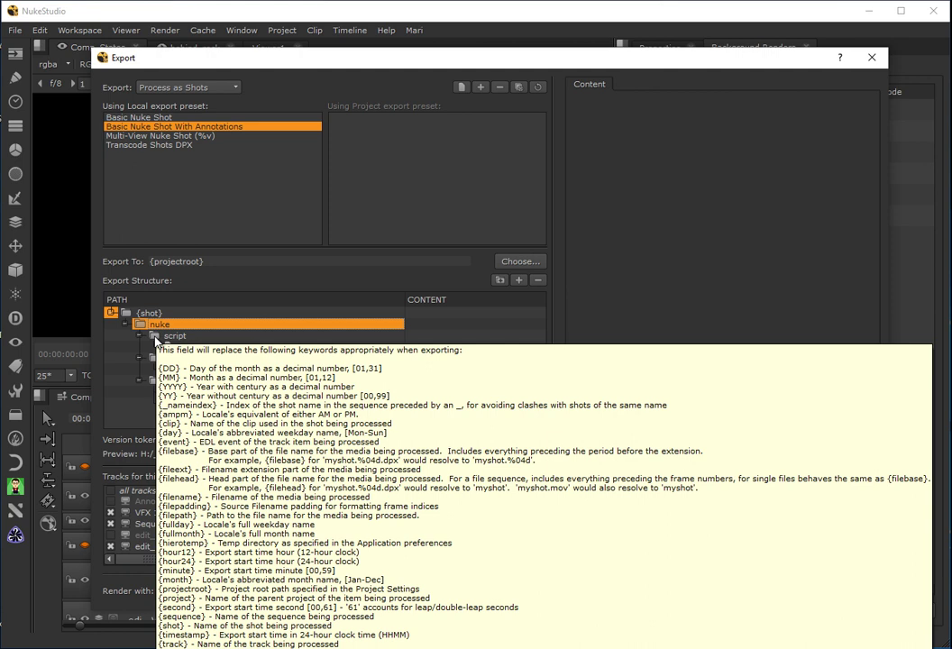
{"action": "left_click", "coordinate": [156, 339]}
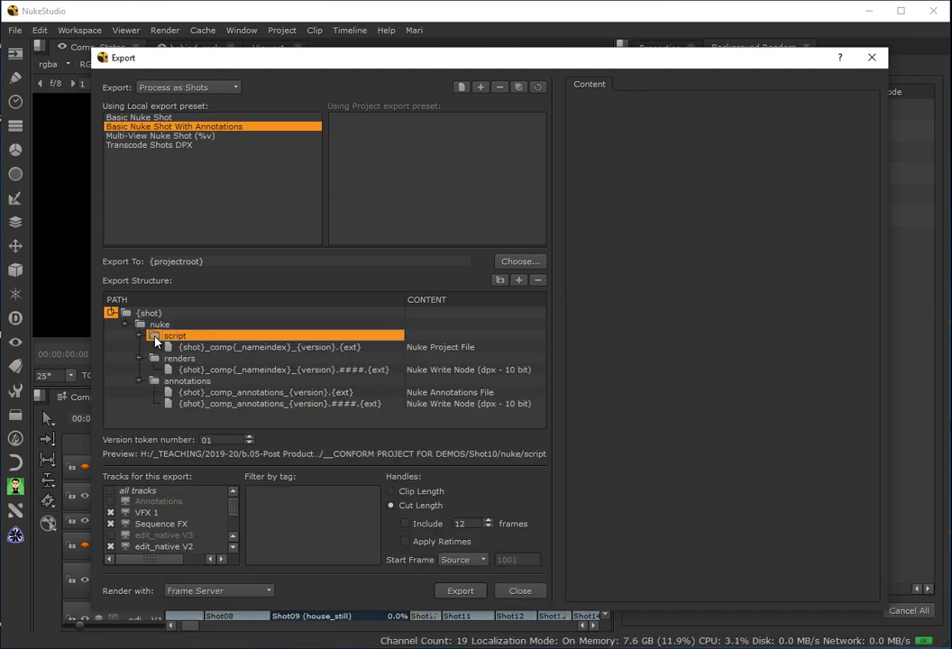
{"action": "left_click", "coordinate": [156, 360]}
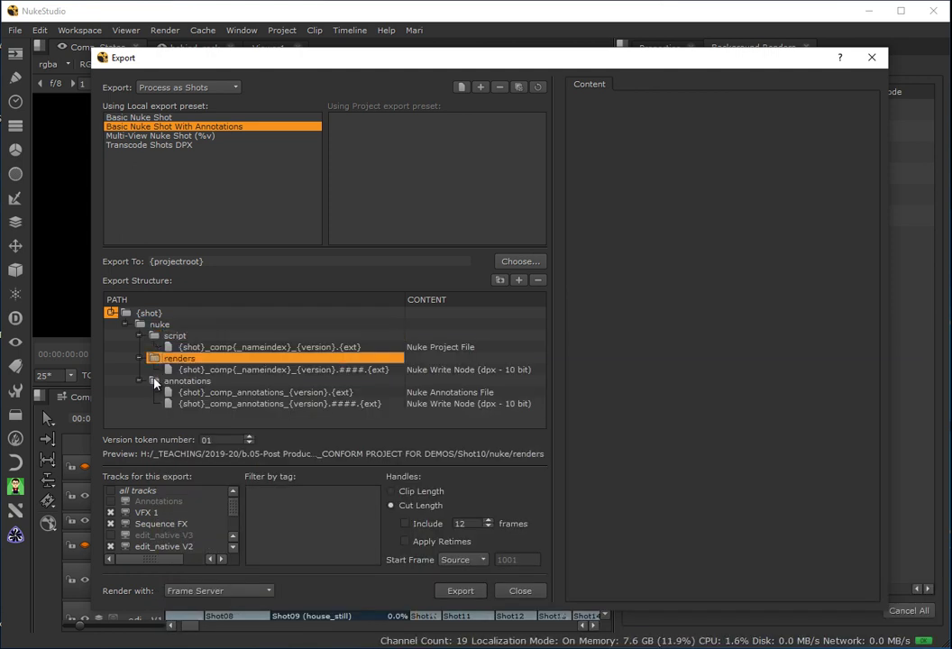
{"action": "left_click", "coordinate": [155, 383]}
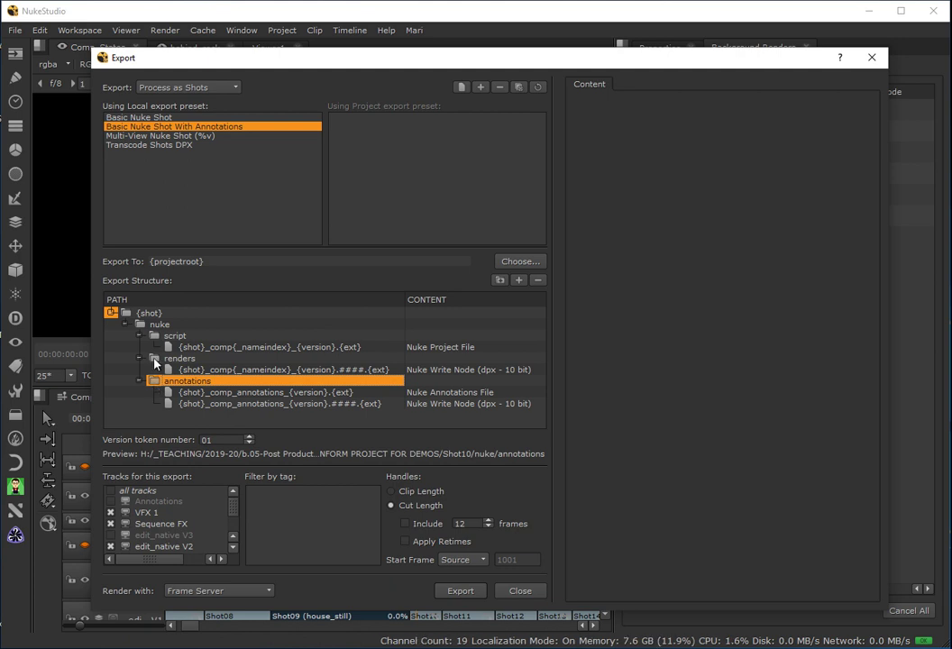
{"action": "left_click", "coordinate": [154, 338]}
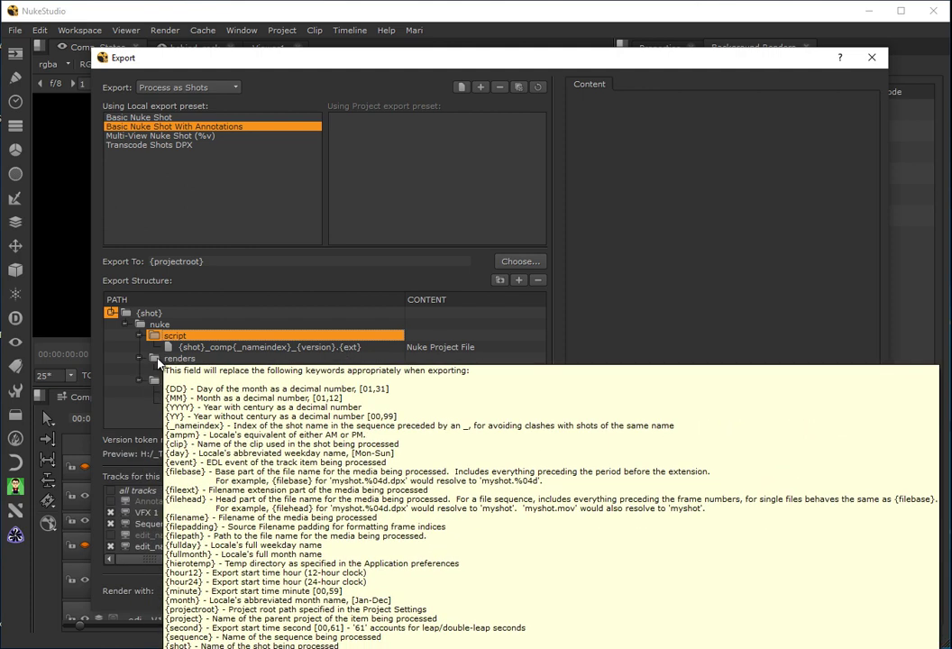
{"action": "left_click", "coordinate": [159, 359]}
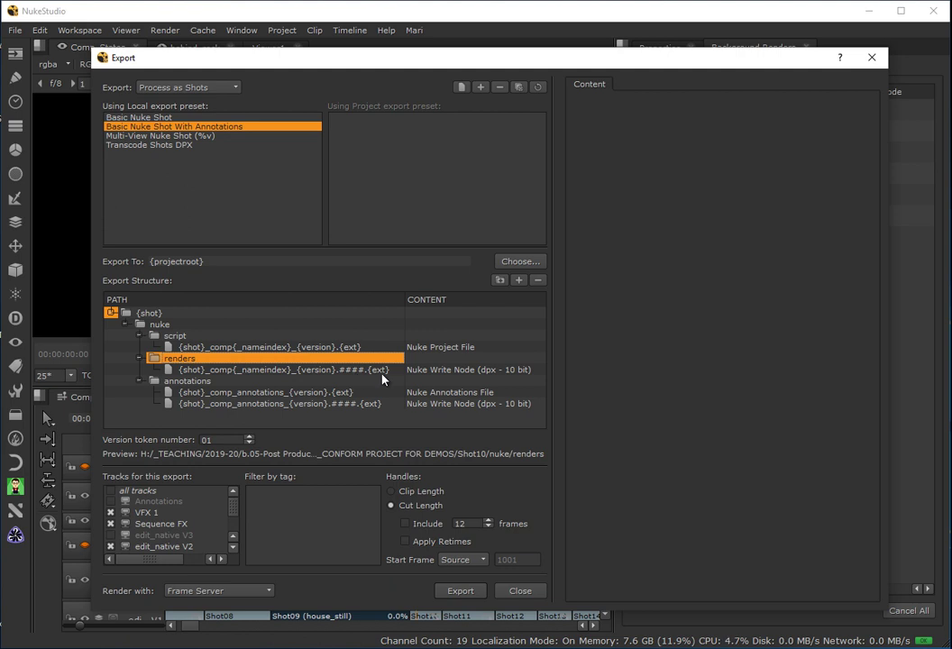
{"action": "mouse_move", "coordinate": [379, 377]}
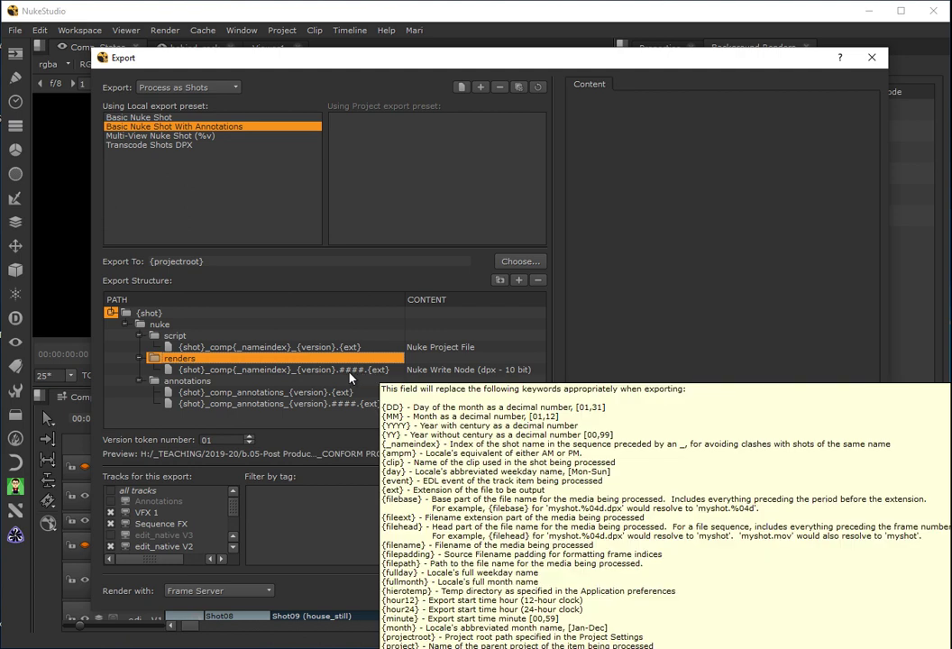
Step: Review the content types and Nuke Write Node settings available for the file in the renders folder
{"action": "left_click", "coordinate": [455, 373]}
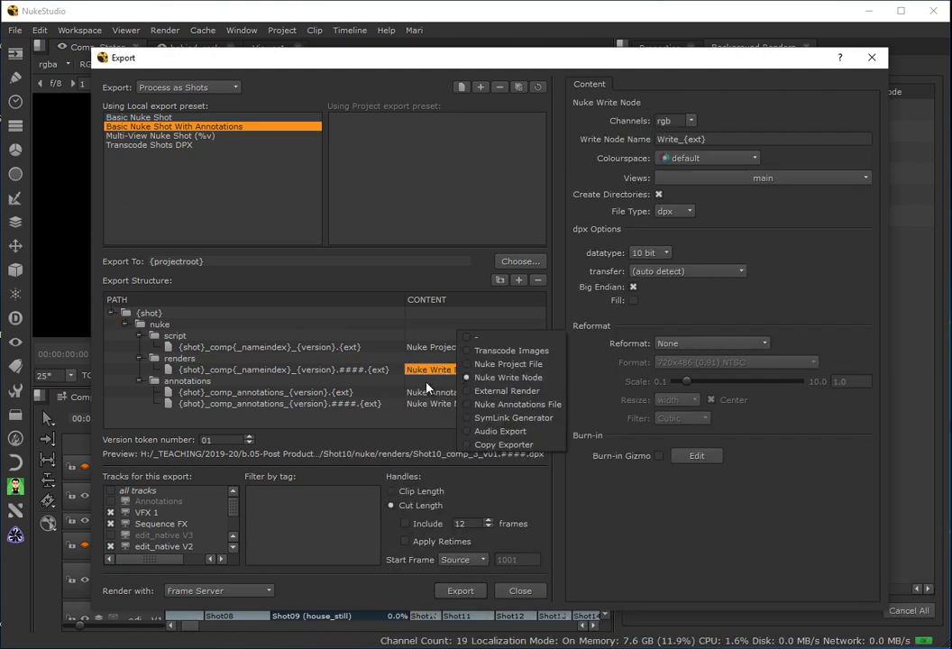
{"action": "left_click", "coordinate": [427, 385]}
{"action": "left_click", "coordinate": [415, 371]}
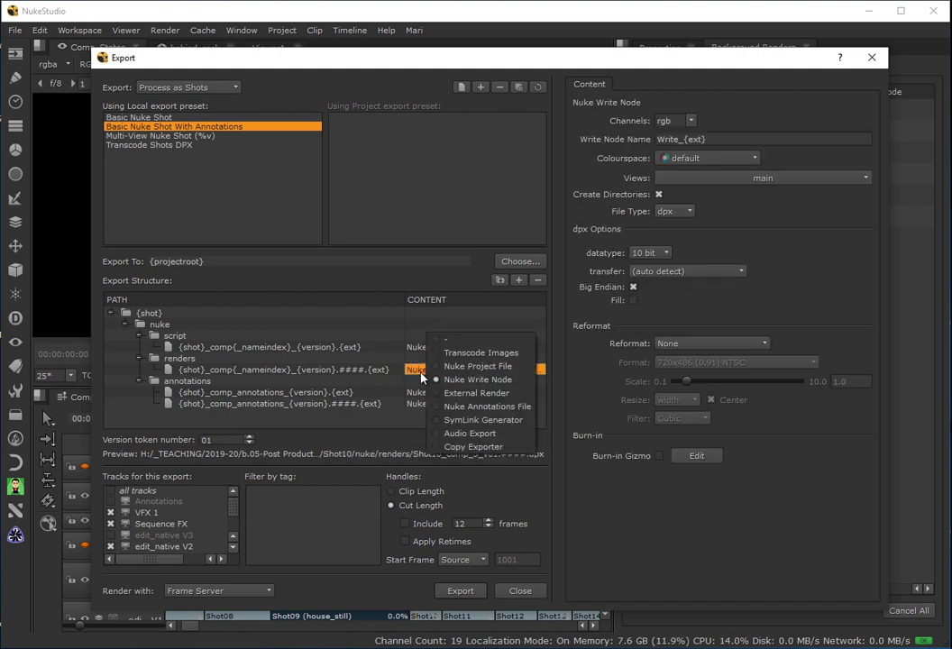
{"action": "left_click", "coordinate": [180, 386]}
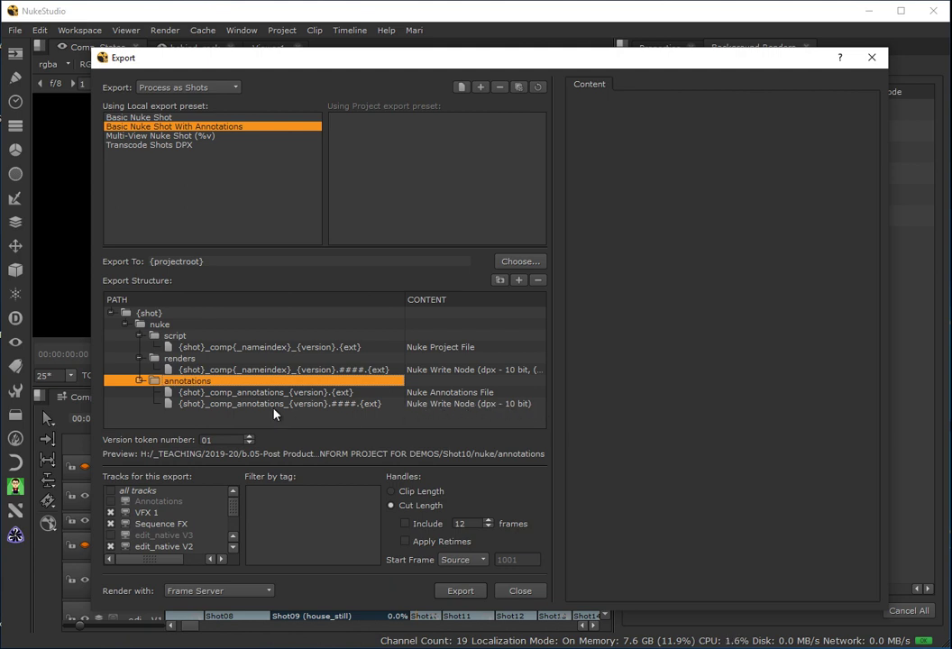
Step: Inspect the annotations entries, the render file's write settings and the script file's Nuke Project File options
{"action": "mouse_move", "coordinate": [223, 411]}
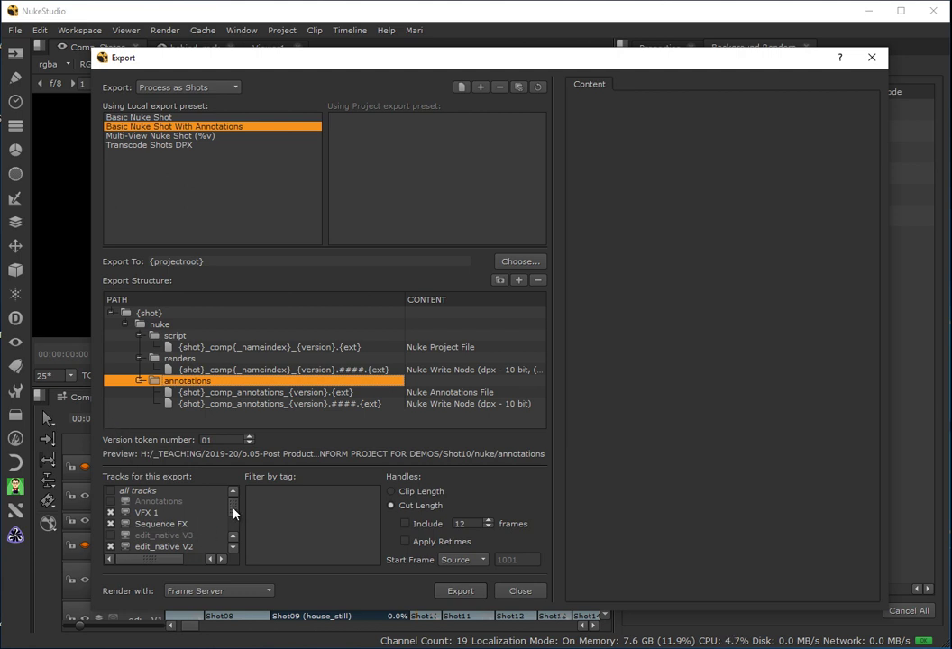
{"action": "left_click", "coordinate": [180, 360]}
{"action": "left_click", "coordinate": [179, 370]}
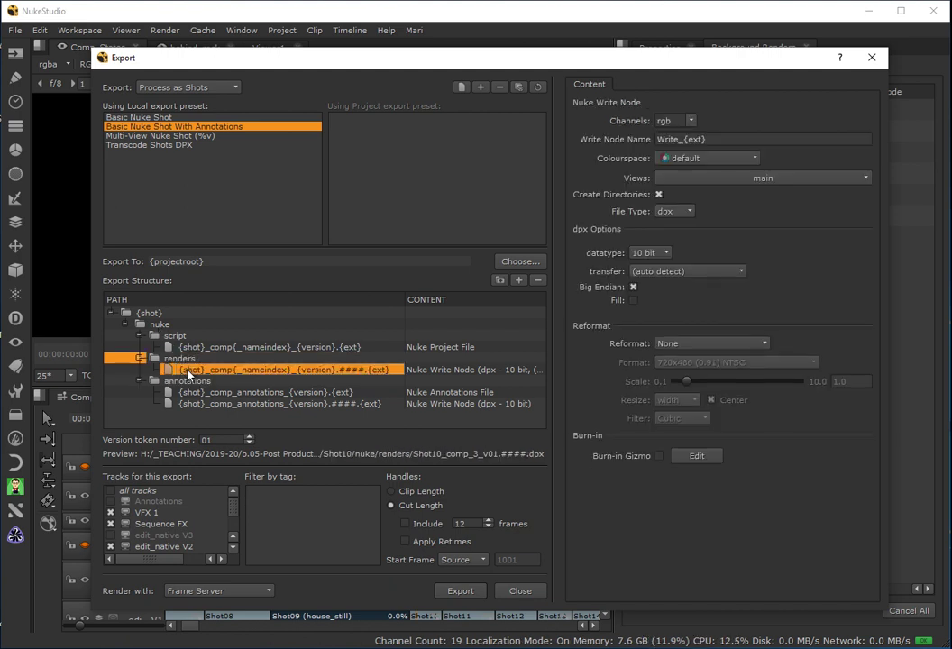
{"action": "left_click", "coordinate": [171, 350]}
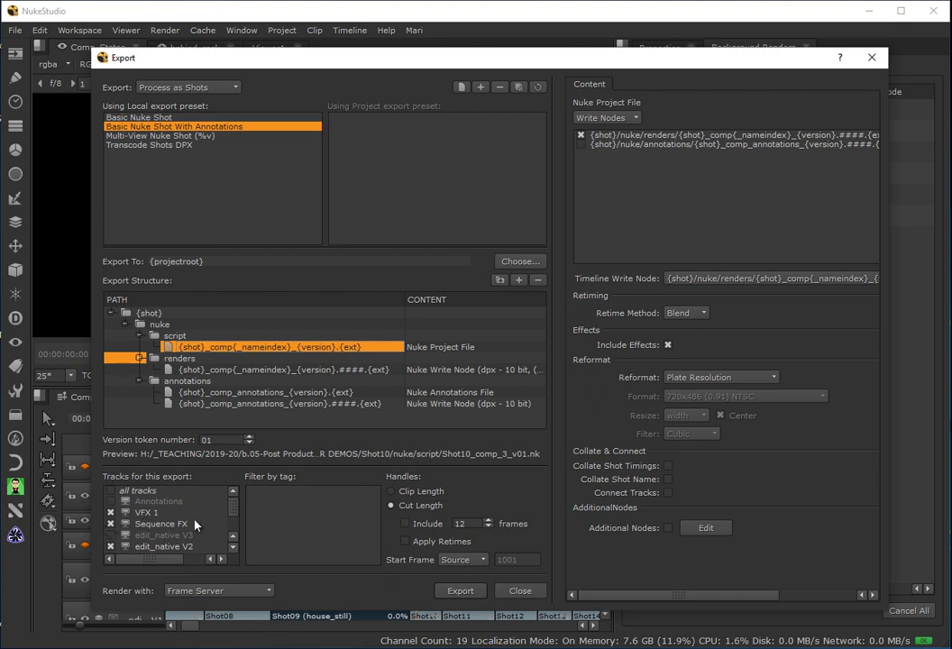
Step: Set the export to use all tracks and select the handle frame count for editing
{"action": "scroll", "coordinate": [231, 511], "scroll_direction": "down", "scroll_amount": 1}
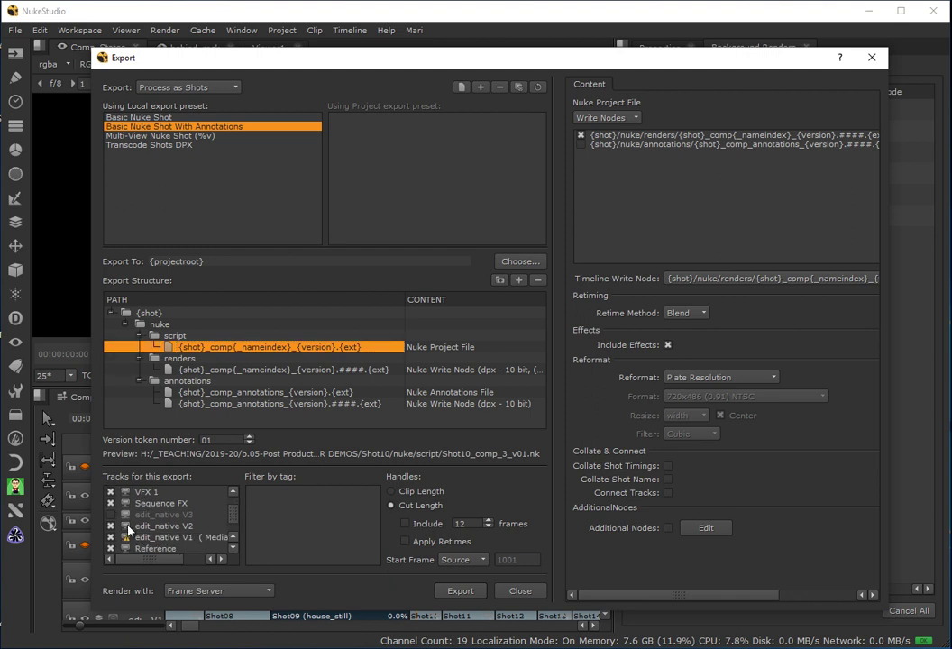
{"action": "scroll", "coordinate": [232, 522], "scroll_direction": "up", "scroll_amount": 1}
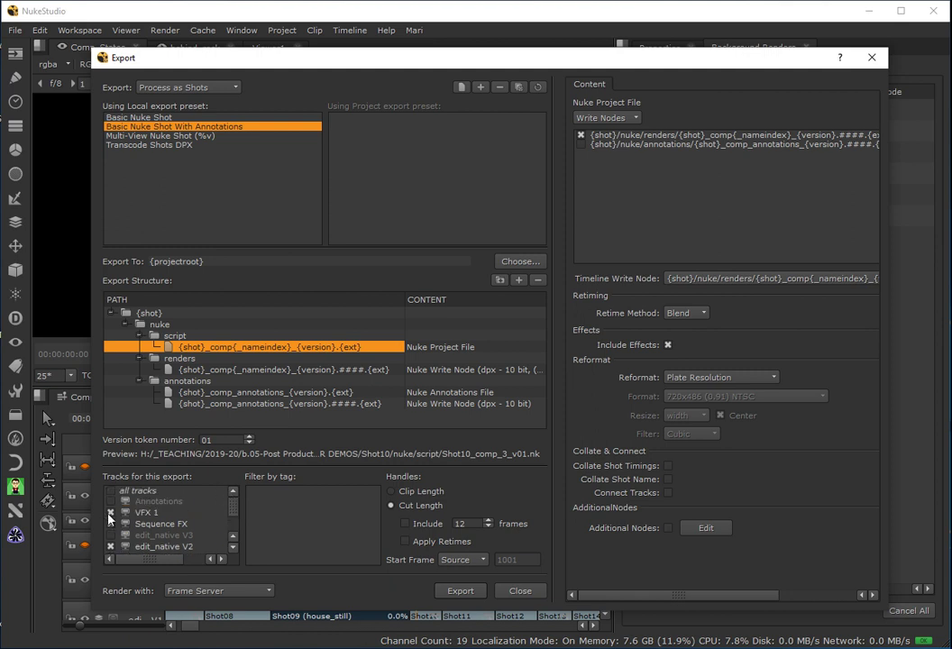
{"action": "left_click", "coordinate": [111, 490]}
{"action": "double_click", "coordinate": [449, 528]}
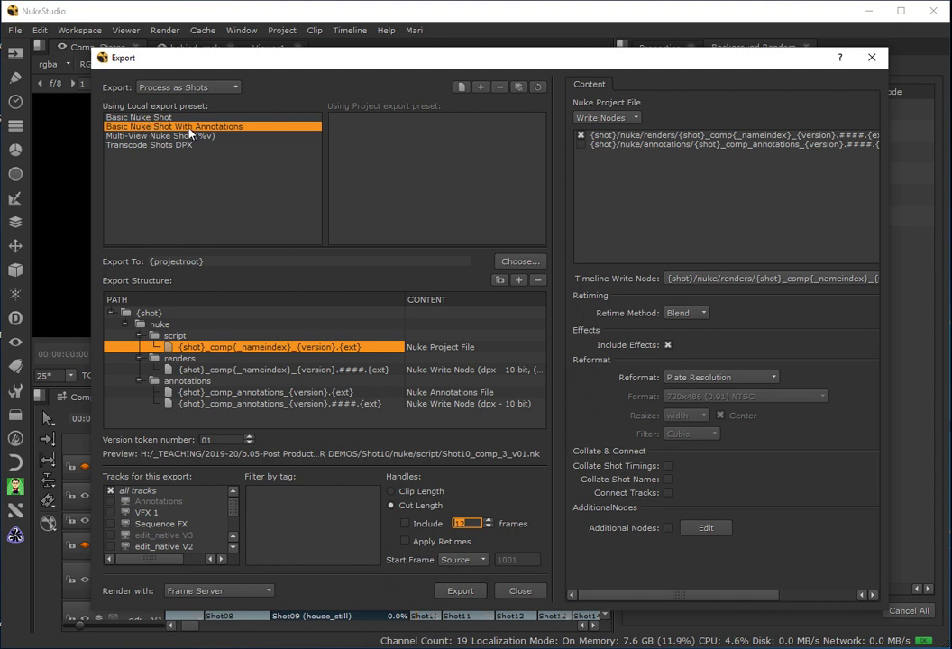
Step: Bring the __CONFORM PROJECT FOR DEMOS folder window in and place it beside the export structure for comparison
{"action": "mouse_move", "coordinate": [208, 337]}
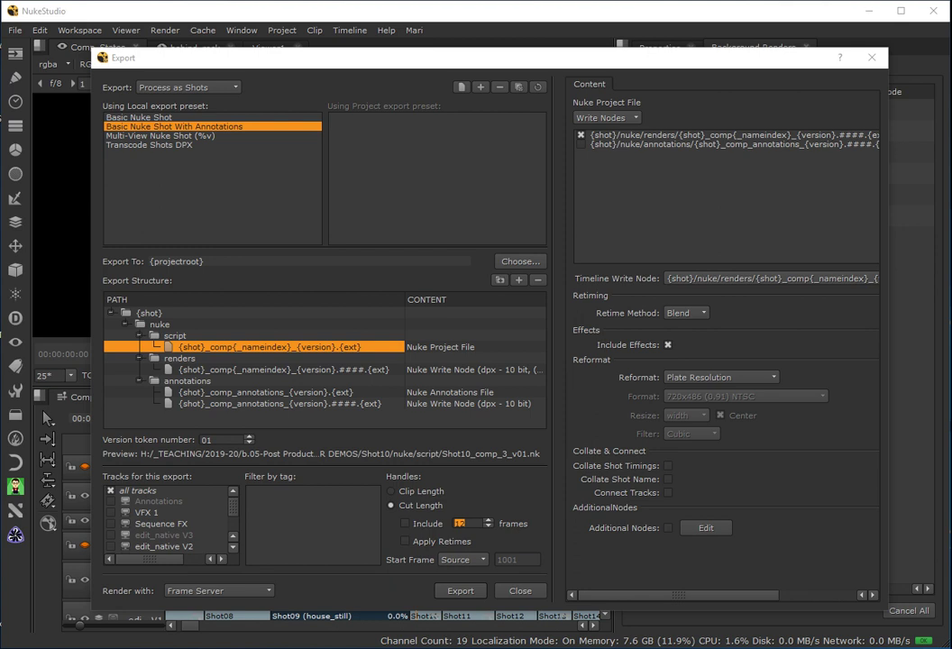
{"action": "left_click_drag", "start_coordinate": [951, 117], "coordinate": [493, 144]}
{"action": "scroll", "coordinate": [692, 312], "scroll_direction": "down", "scroll_amount": 1}
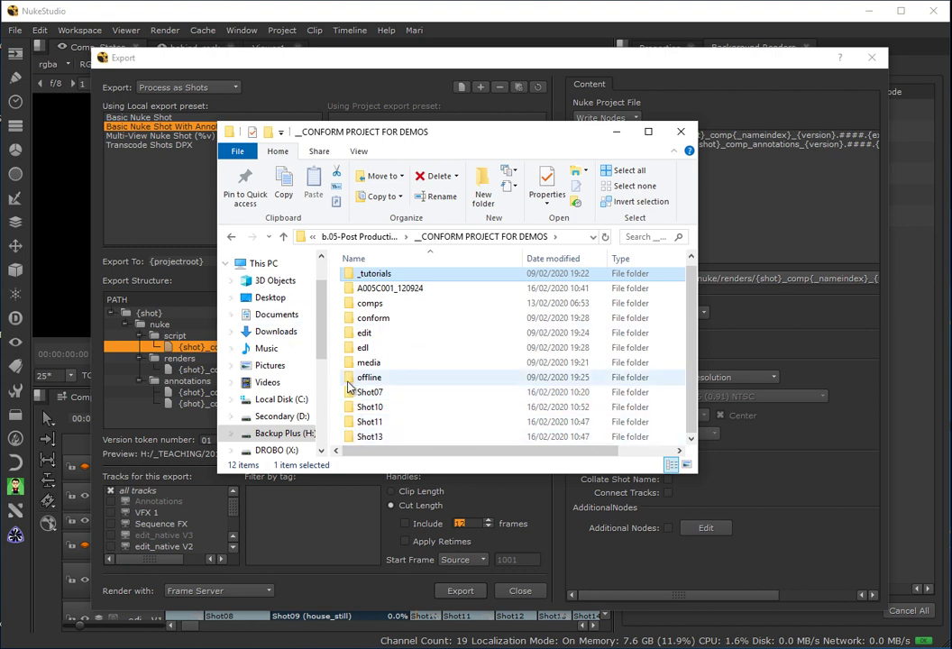
{"action": "left_click_drag", "start_coordinate": [442, 142], "coordinate": [645, 109]}
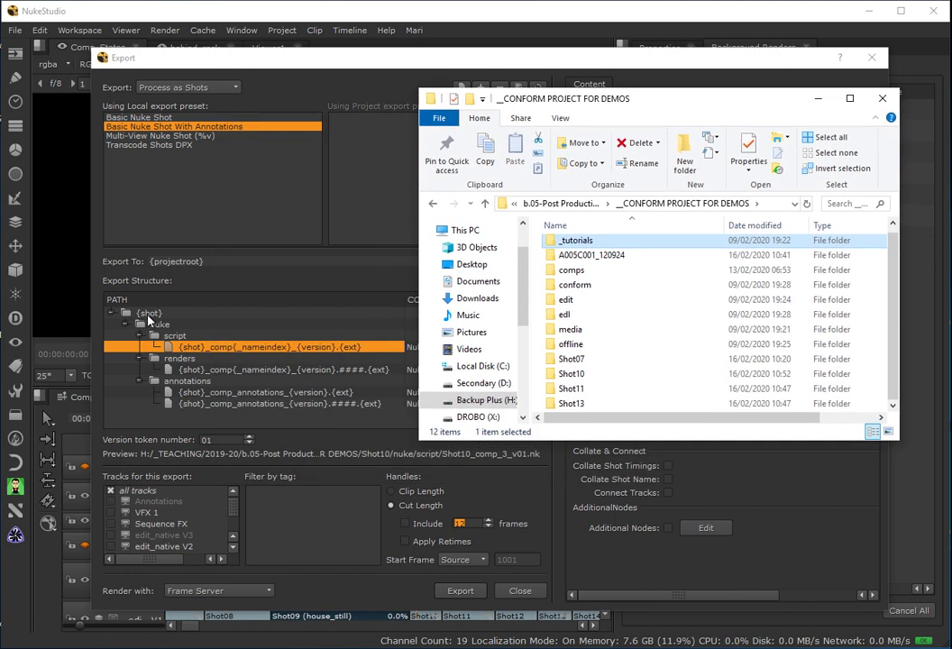
Step: Compare the {projectroot} export path with the __CONFORM PROJECT FOR DEMOS folder and look inside its comps folder
{"action": "left_click", "coordinate": [177, 260]}
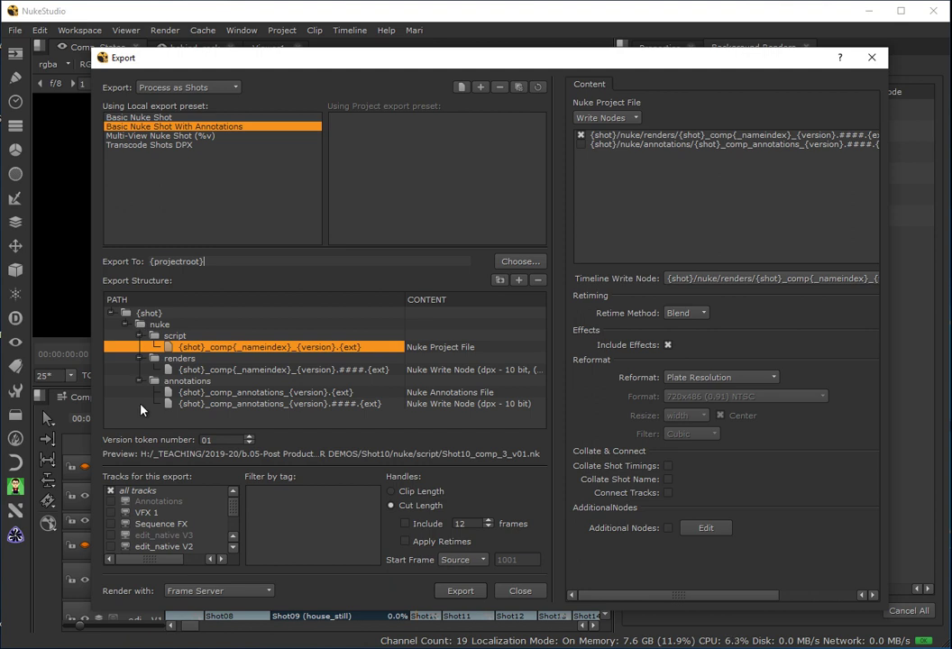
{"action": "key", "text": "alt+Tab"}
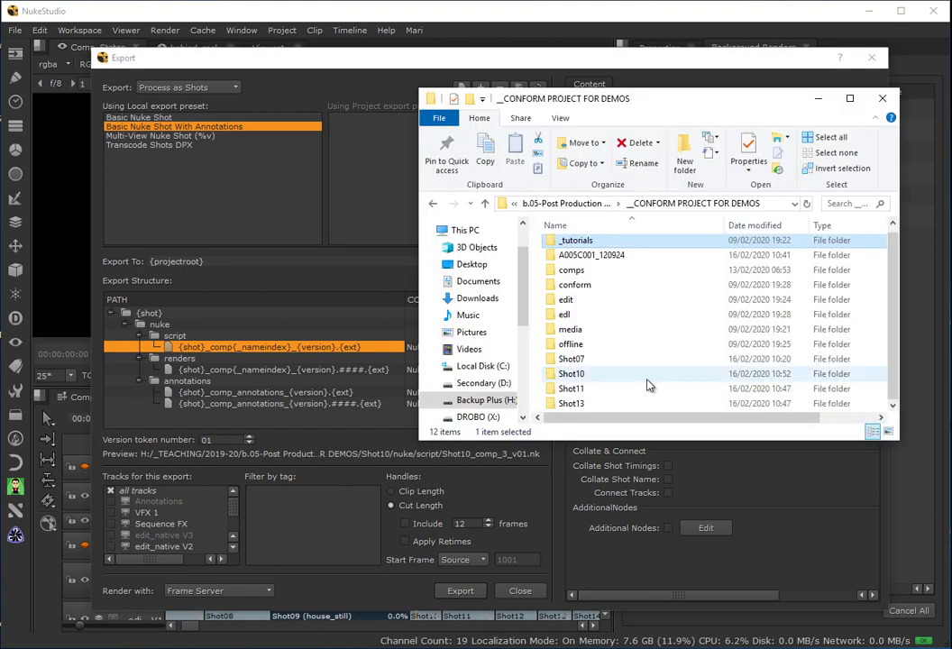
{"action": "left_click", "coordinate": [550, 270]}
{"action": "double_click", "coordinate": [550, 269]}
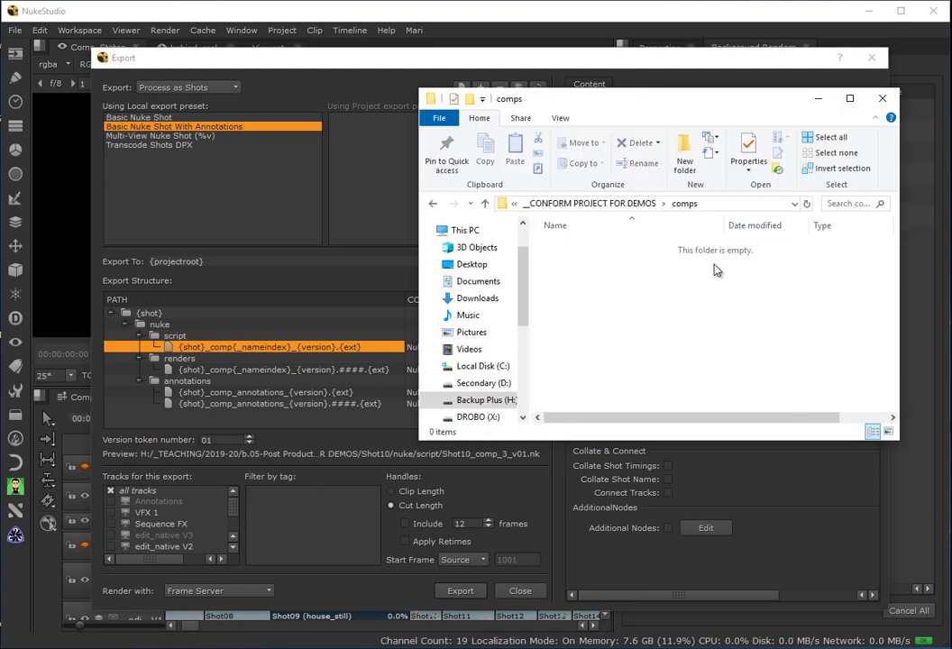
{"action": "left_click", "coordinate": [586, 203]}
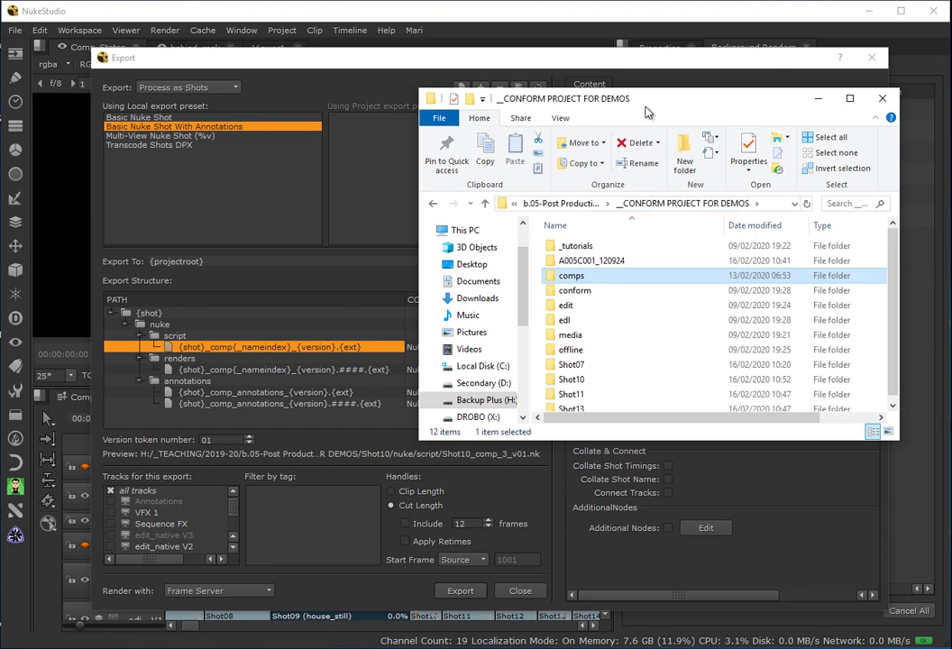
{"action": "left_click_drag", "start_coordinate": [532, 88], "coordinate": [489, 83]}
{"action": "left_click", "coordinate": [773, 96]}
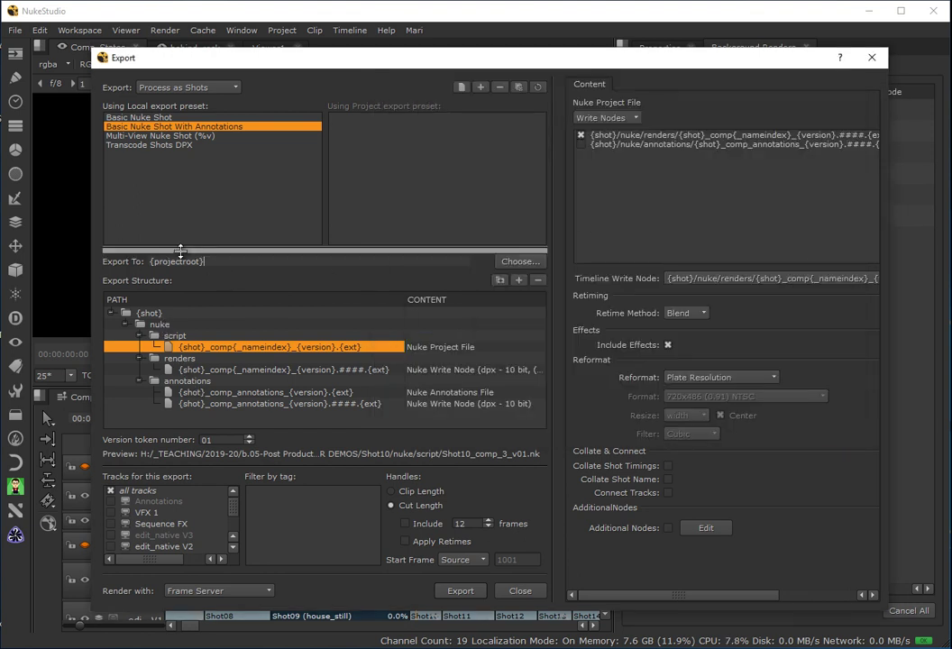
Step: Set the export destination to the project's comps folder
{"action": "left_click", "coordinate": [521, 261]}
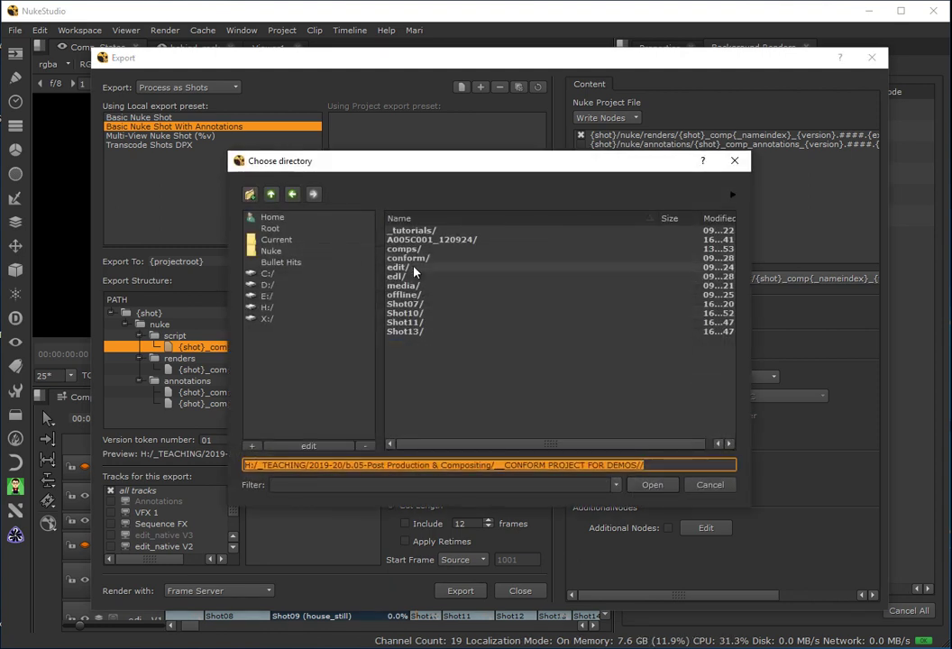
{"action": "double_click", "coordinate": [404, 249]}
{"action": "left_click", "coordinate": [651, 485]}
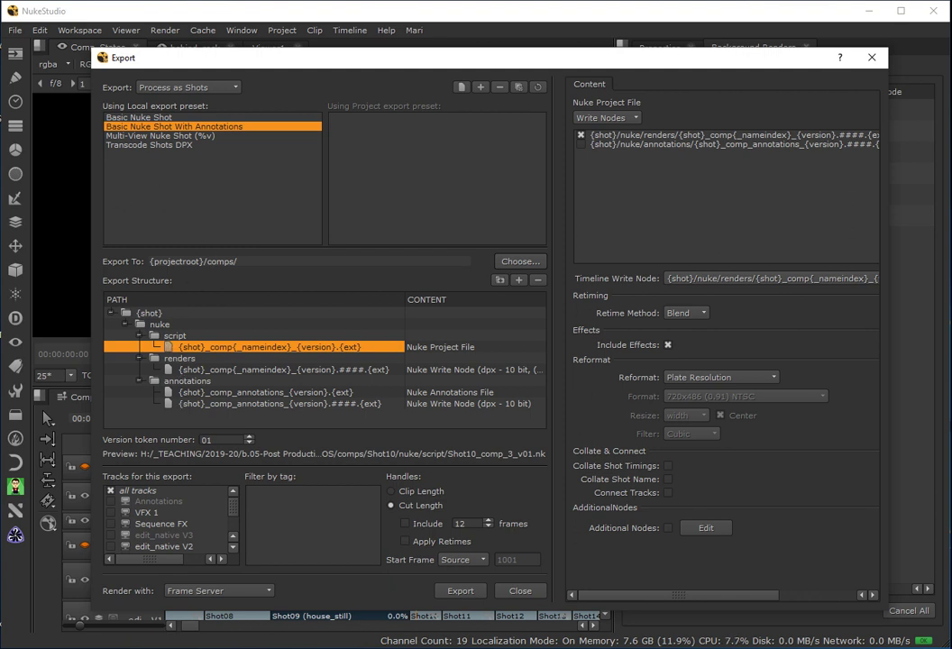
Step: Review the shot folders from Shot07 to Shot13 in the __CONFORM PROJECT FOR DEMOS folder and put the window away
{"action": "key", "text": "alt+Tab"}
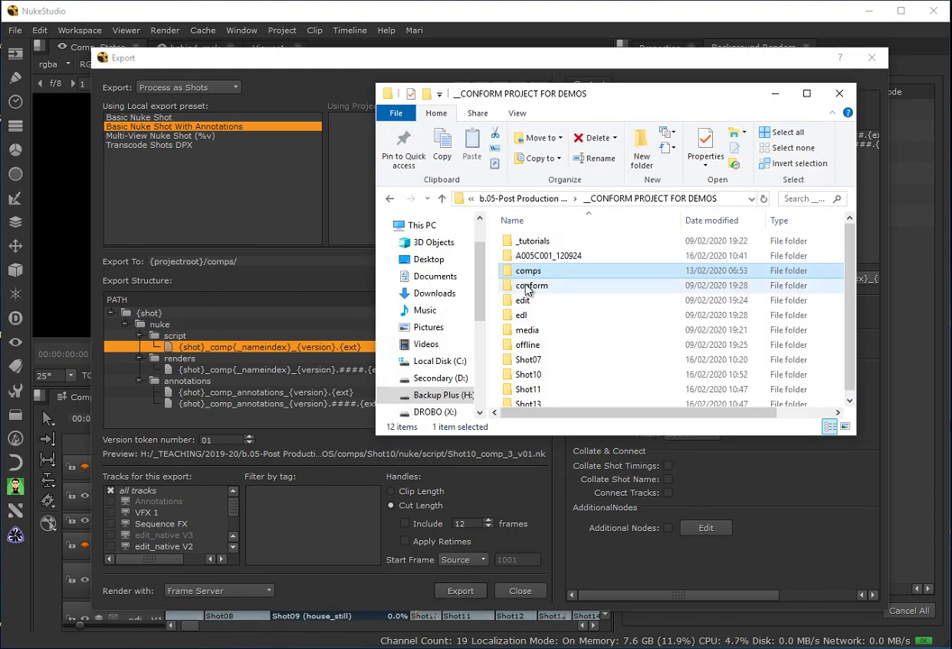
{"action": "left_click", "coordinate": [527, 389]}
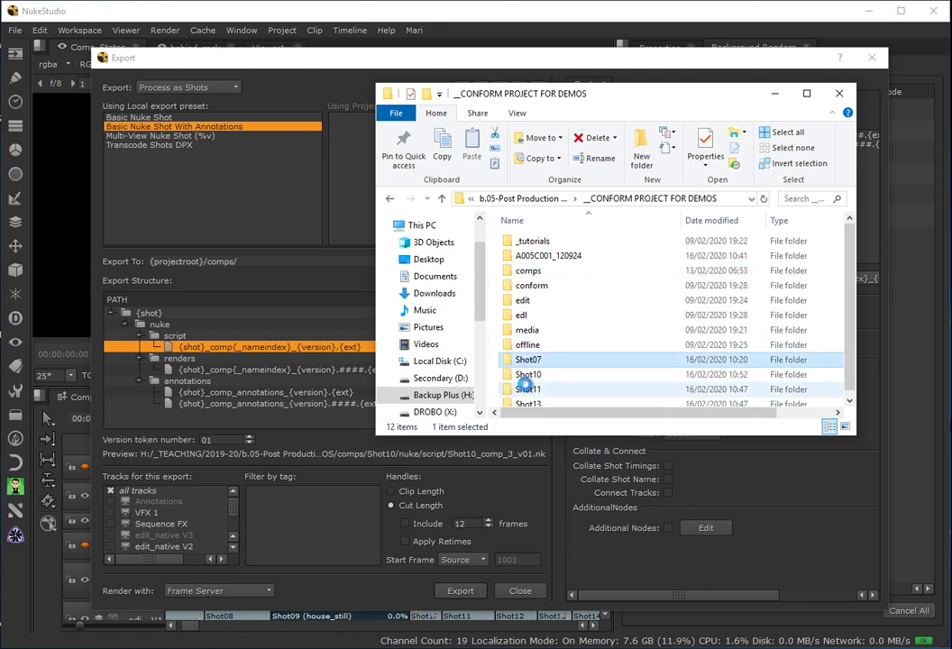
{"action": "scroll", "coordinate": [528, 387], "scroll_direction": "down", "scroll_amount": 1}
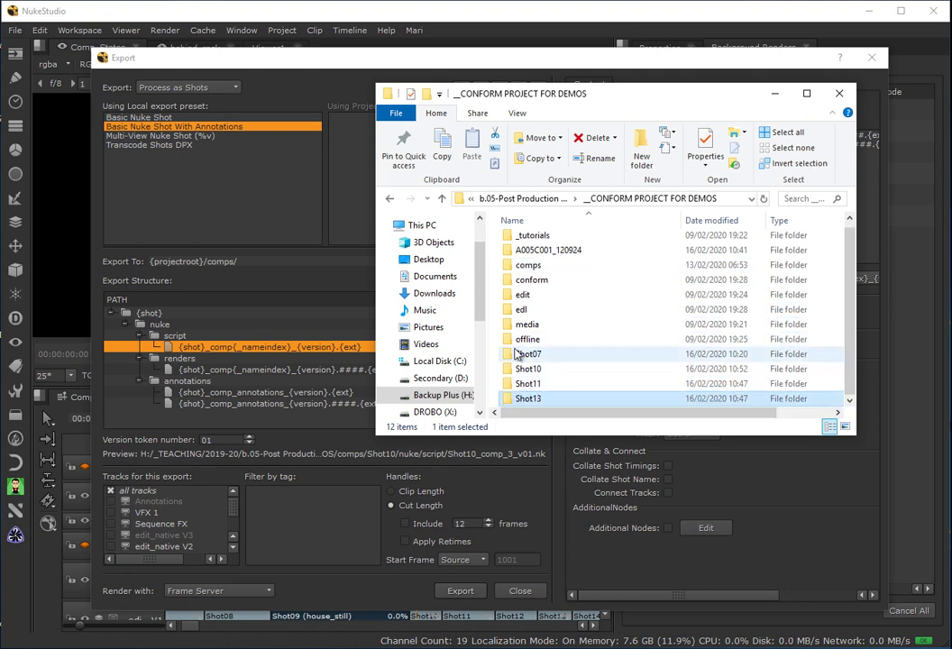
{"action": "left_click", "coordinate": [520, 371]}
{"action": "left_click", "coordinate": [528, 384]}
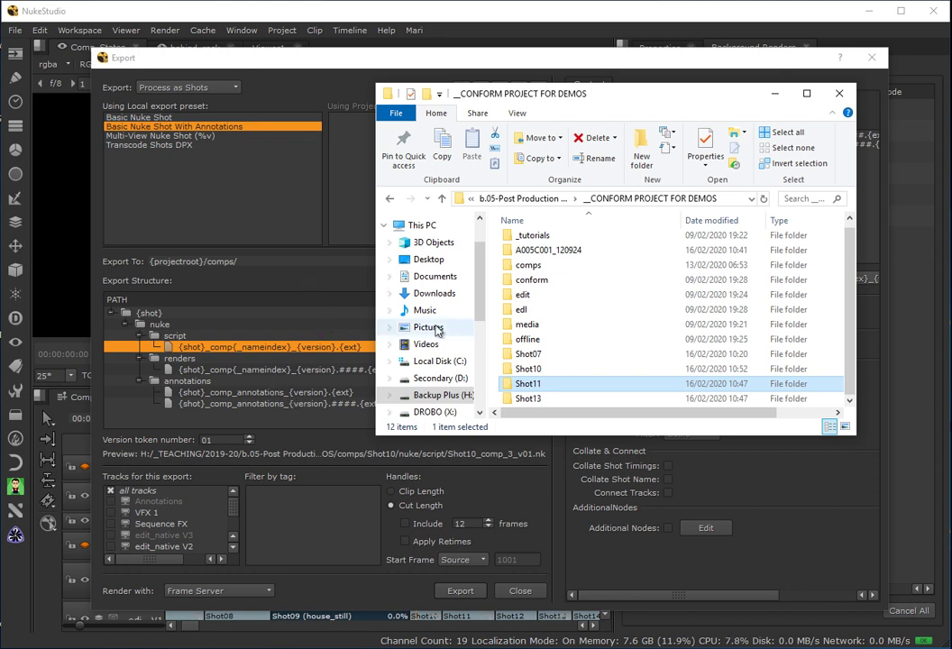
{"action": "left_click", "coordinate": [775, 97]}
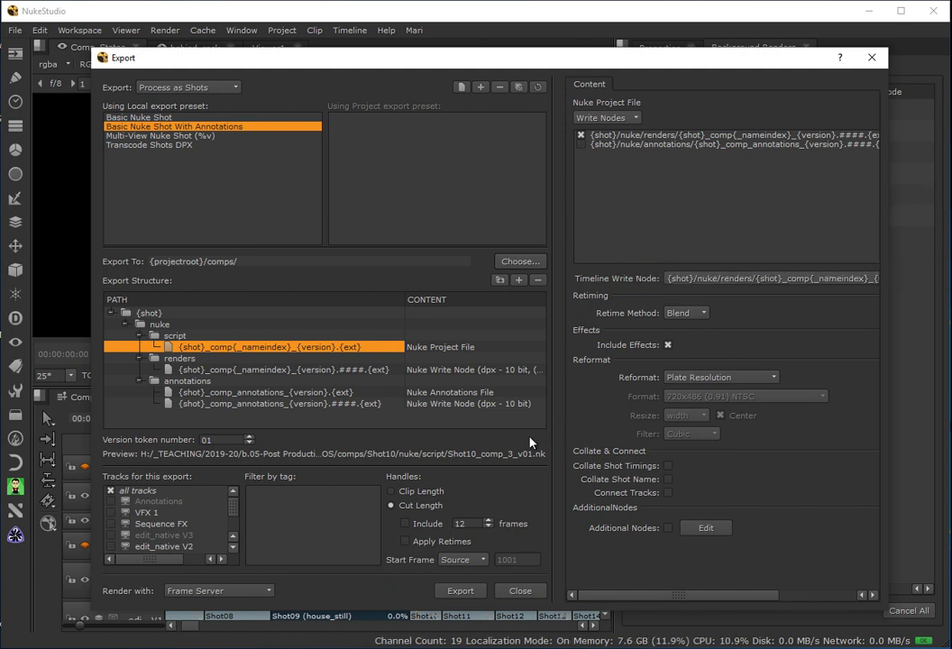
Step: Close the Export dialog without keeping the template changes and park the playhead at 00:01:29:19 over the selected A005C001_120924 clip
{"action": "left_click", "coordinate": [872, 57]}
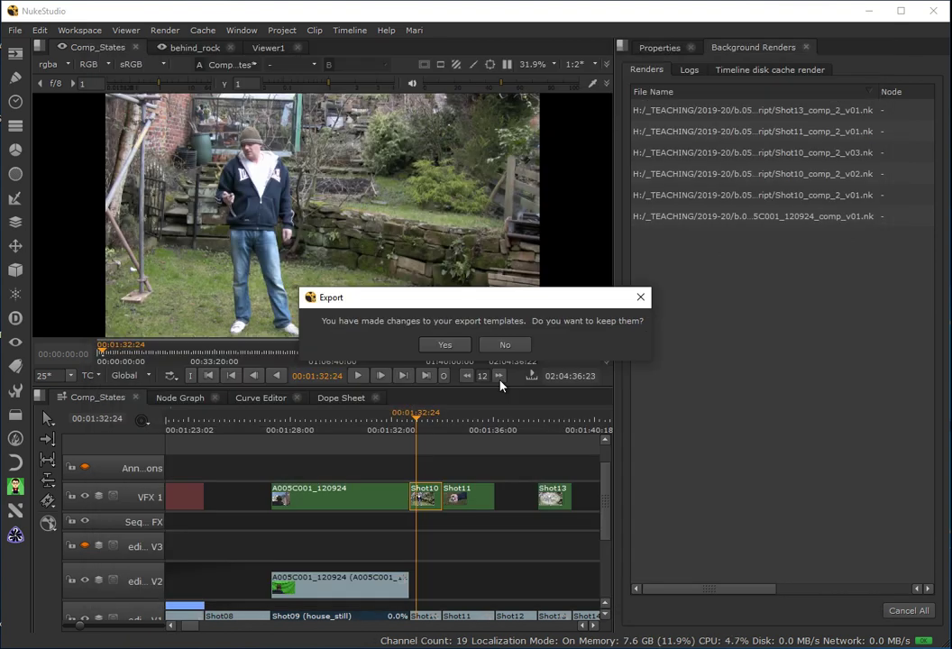
{"action": "left_click", "coordinate": [503, 347]}
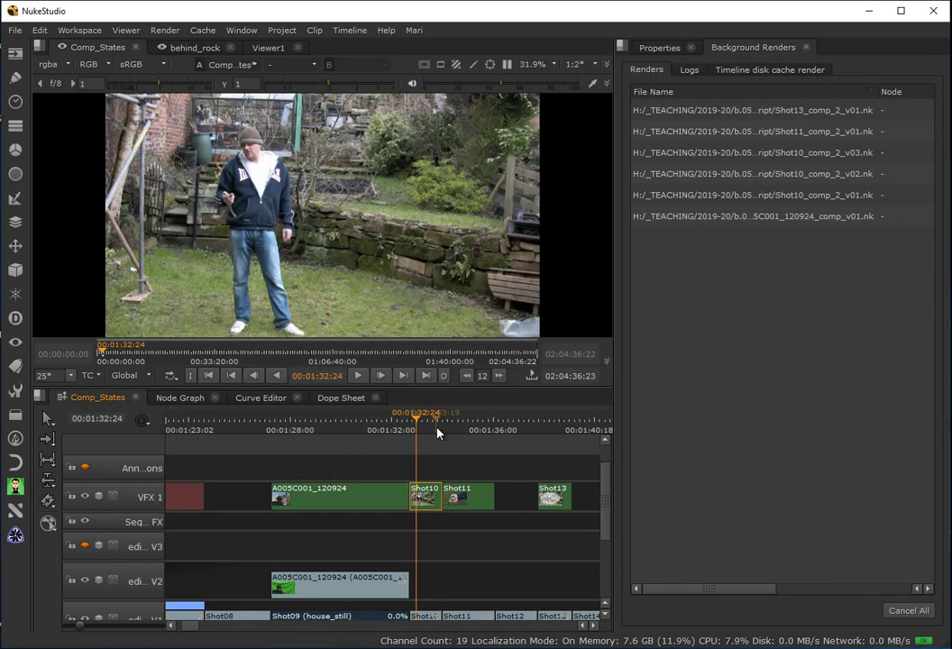
{"action": "left_click", "coordinate": [351, 427]}
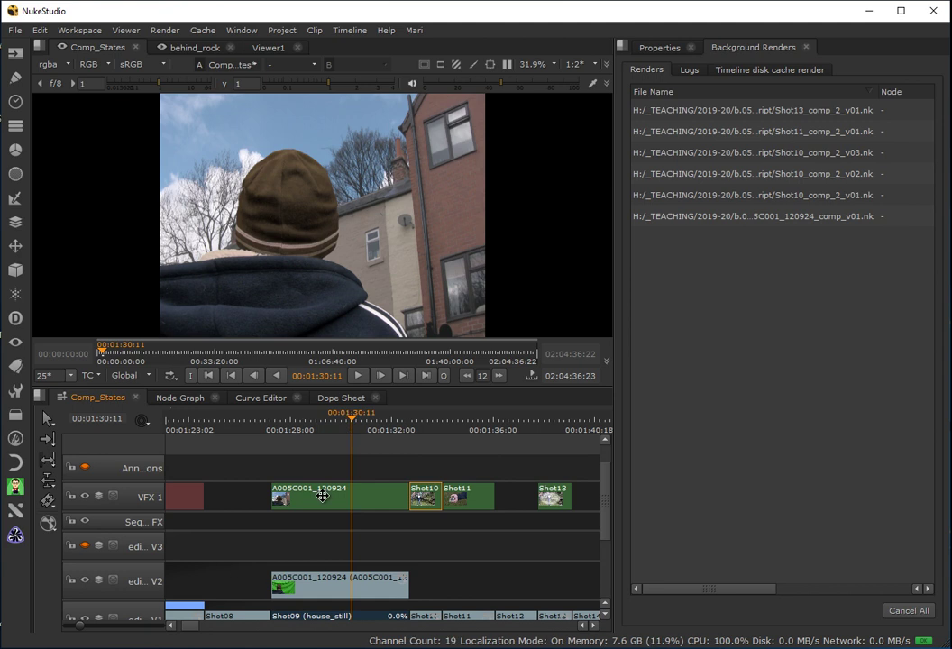
{"action": "left_click", "coordinate": [322, 495]}
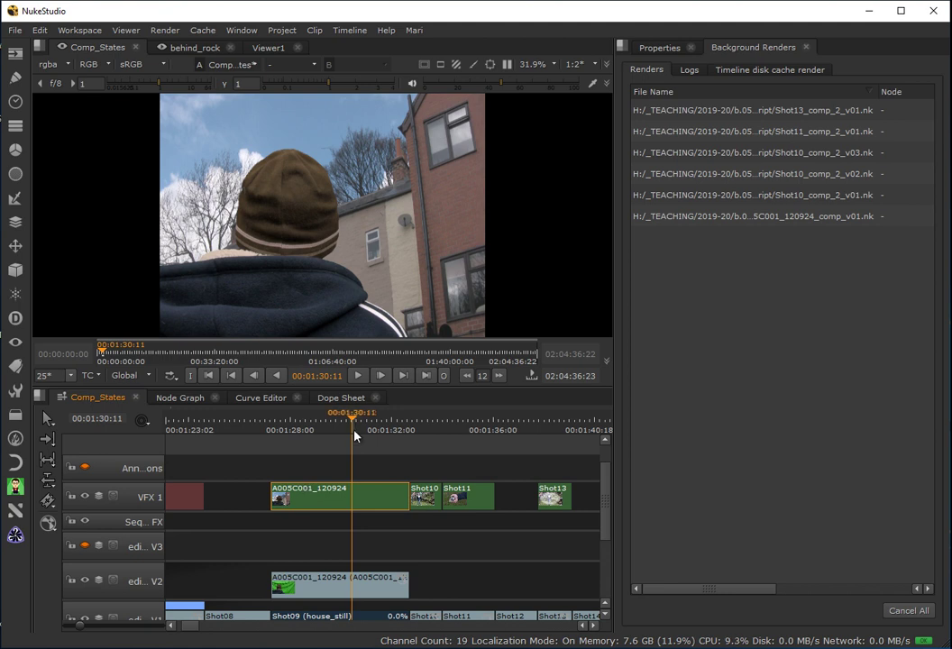
{"action": "left_click", "coordinate": [310, 431]}
{"action": "left_click_drag", "start_coordinate": [309, 433], "coordinate": [334, 434]}
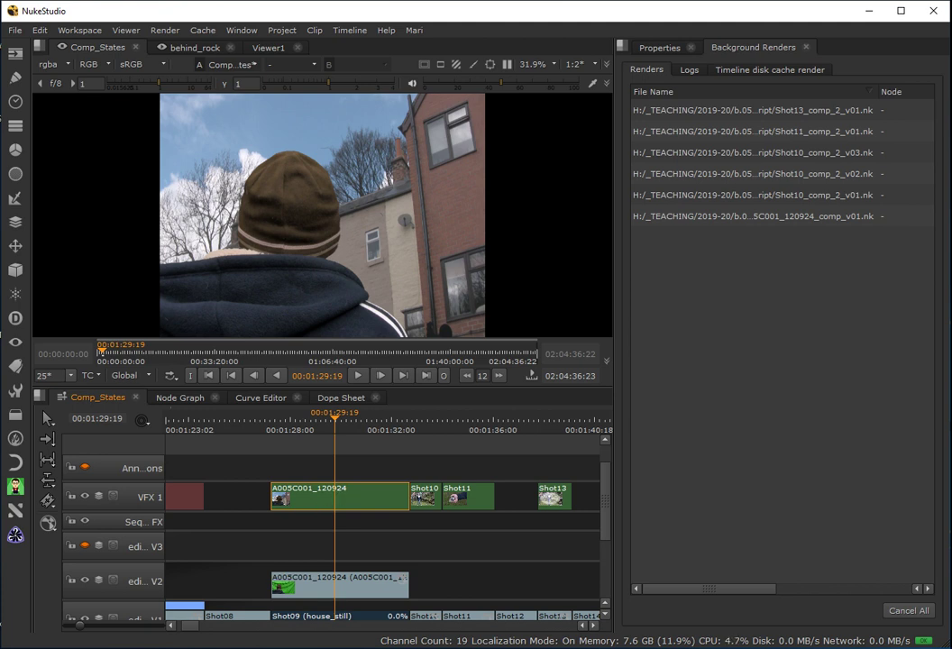
Step: Select the Shot10 clip on the VFX 1 track and examine the script versions in the project's Shot10/nuke/script folder
{"action": "key", "text": "alt+Tab"}
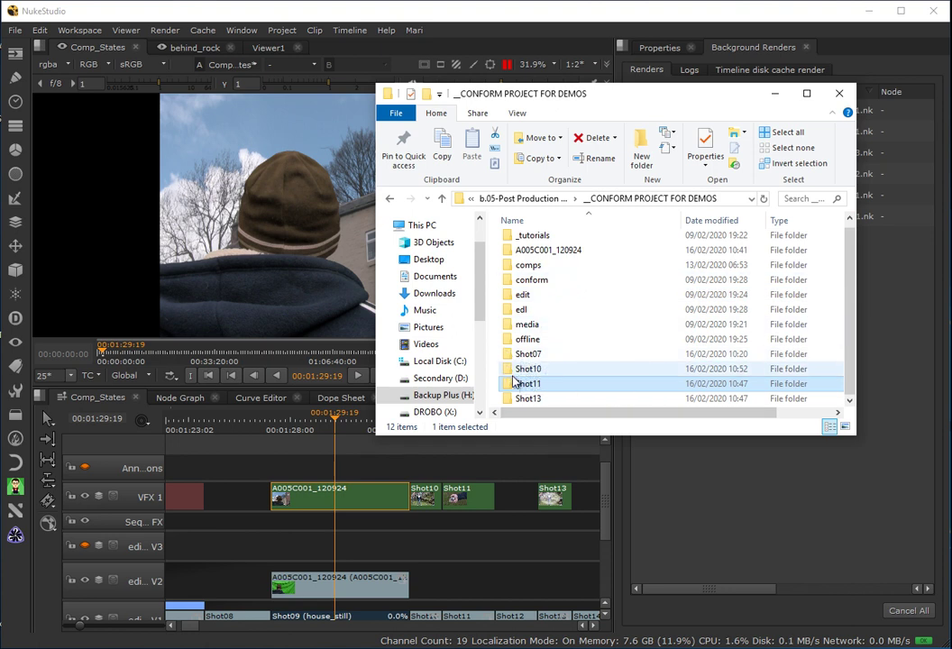
{"action": "left_click", "coordinate": [422, 497]}
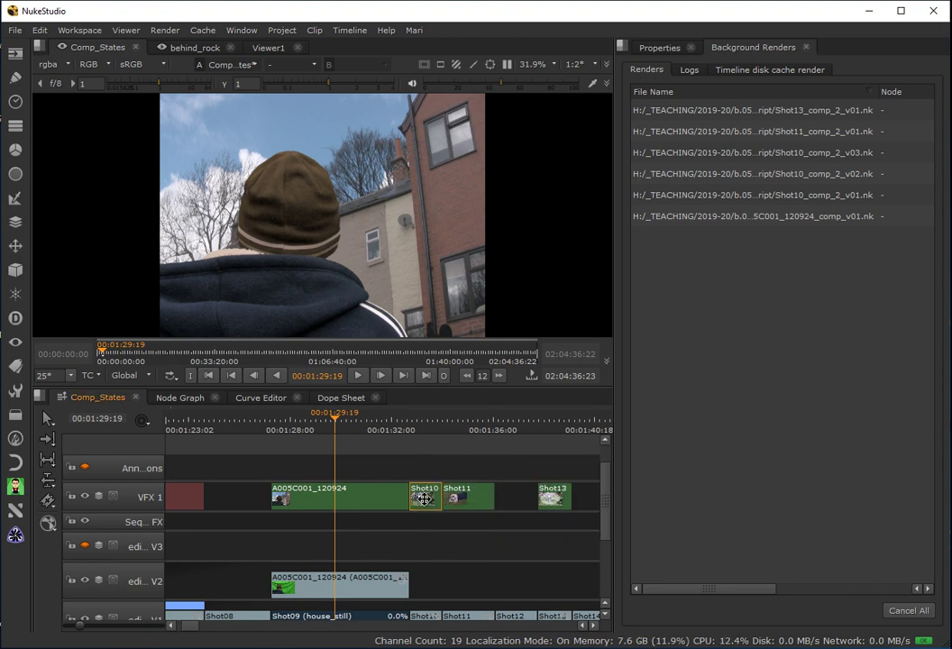
{"action": "key", "text": "alt+Tab"}
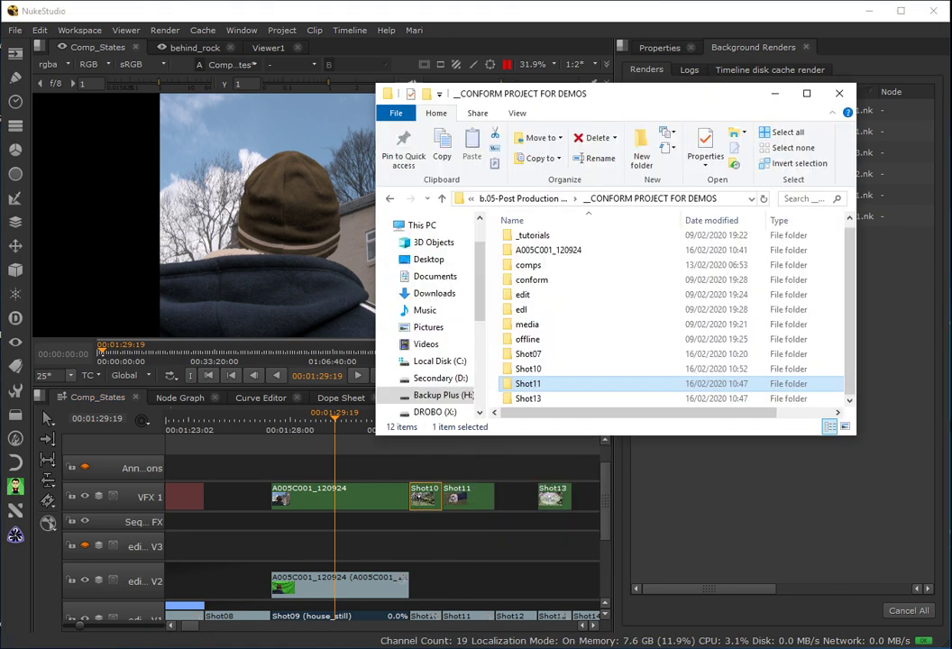
{"action": "double_click", "coordinate": [507, 375]}
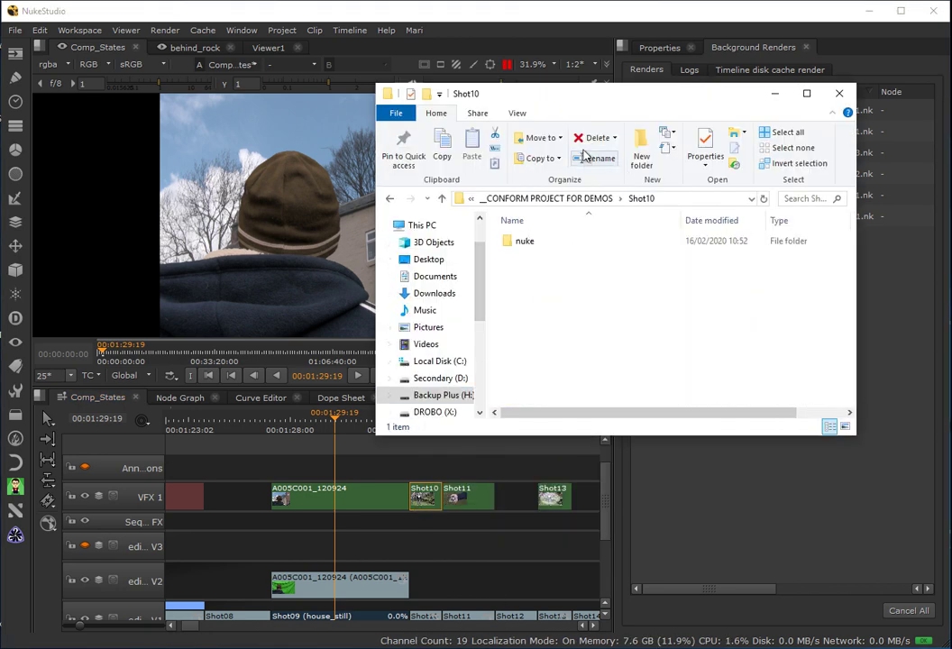
{"action": "left_click_drag", "start_coordinate": [586, 95], "coordinate": [457, 102]}
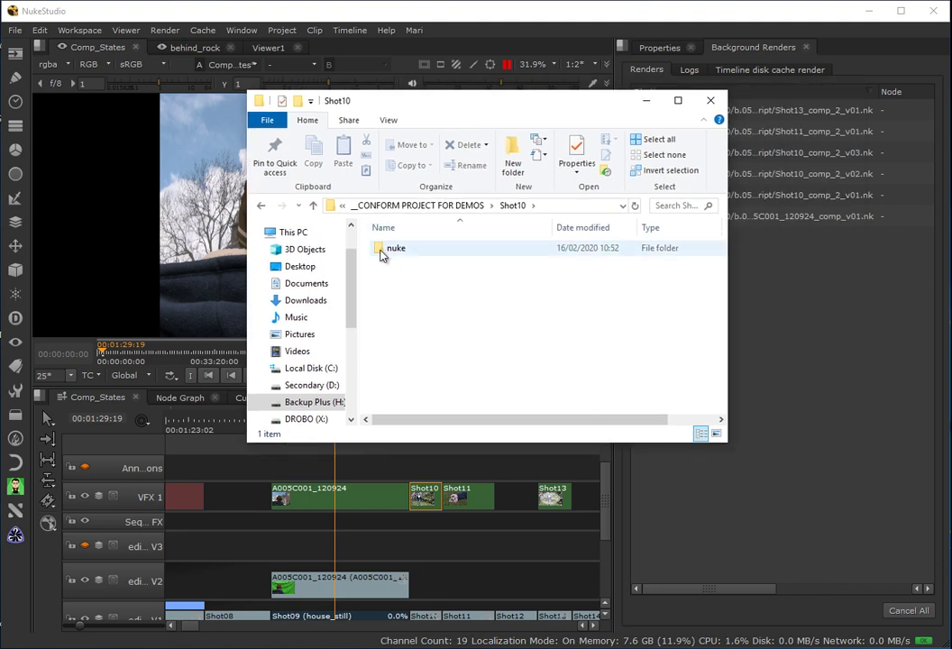
{"action": "double_click", "coordinate": [384, 250]}
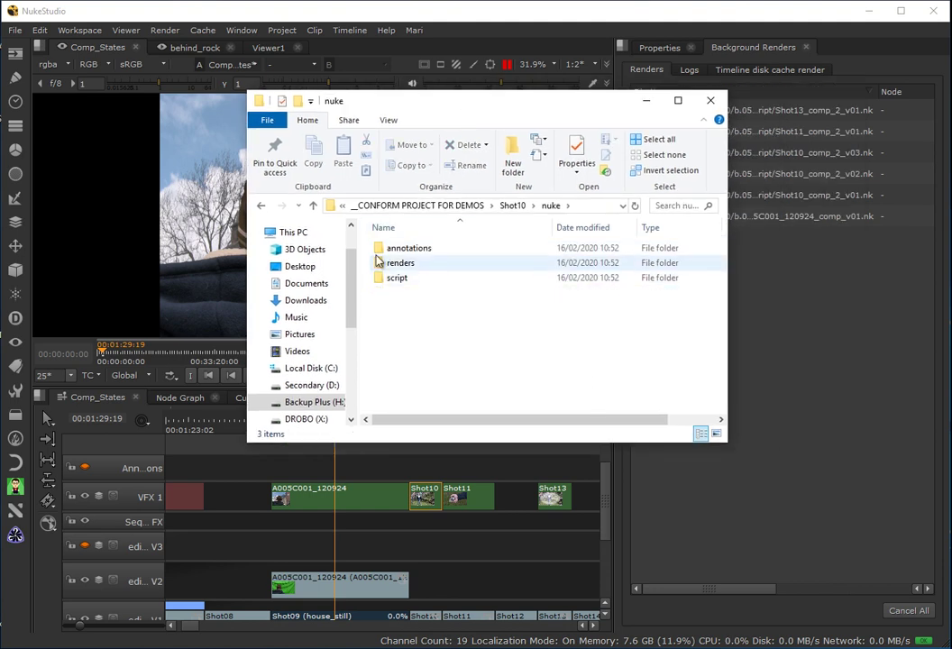
{"action": "double_click", "coordinate": [383, 276]}
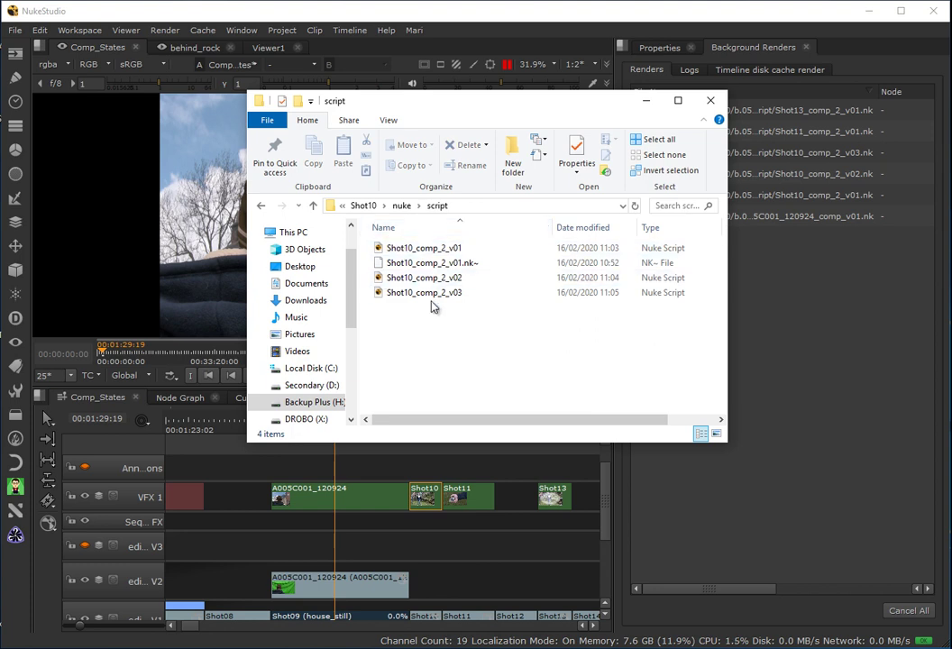
{"action": "left_click", "coordinate": [400, 206]}
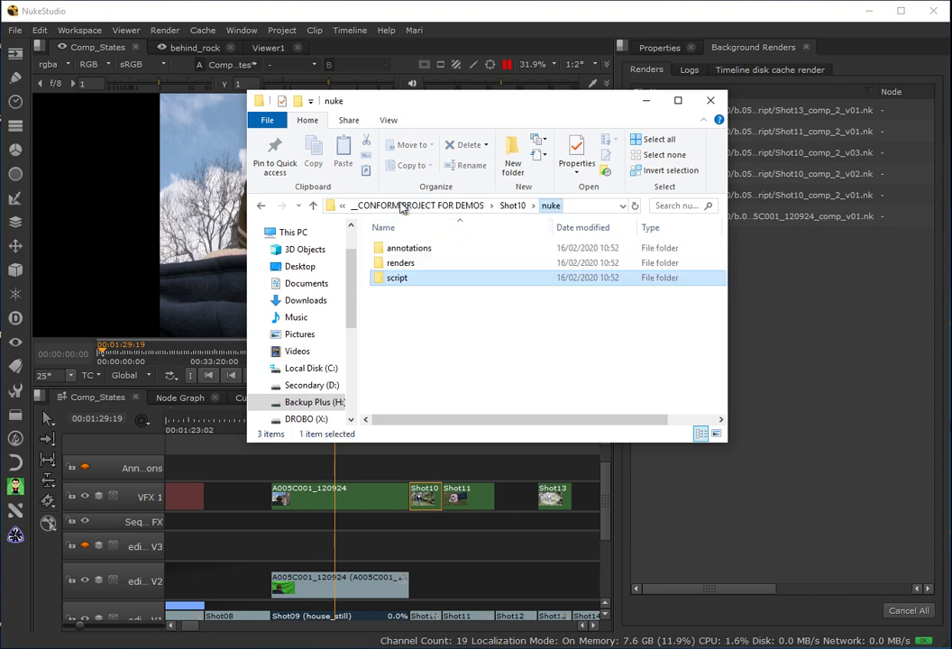
Step: Examine the DPX frames of each comp version in Shot10's renders folder and return to the Comp_States timeline
{"action": "double_click", "coordinate": [389, 262]}
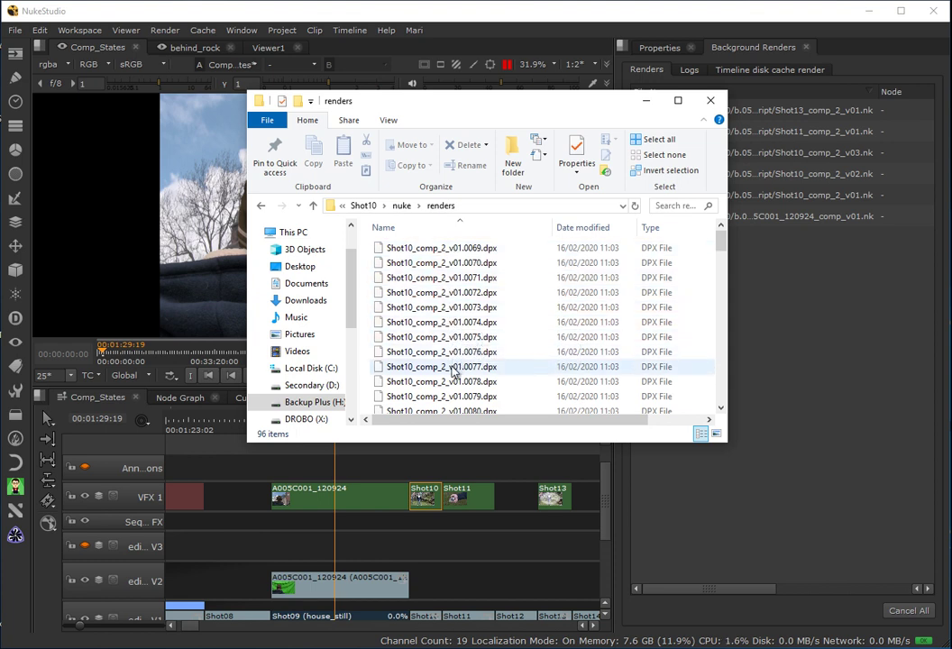
{"action": "left_click_drag", "start_coordinate": [722, 238], "coordinate": [718, 296]}
{"action": "left_click", "coordinate": [450, 304]}
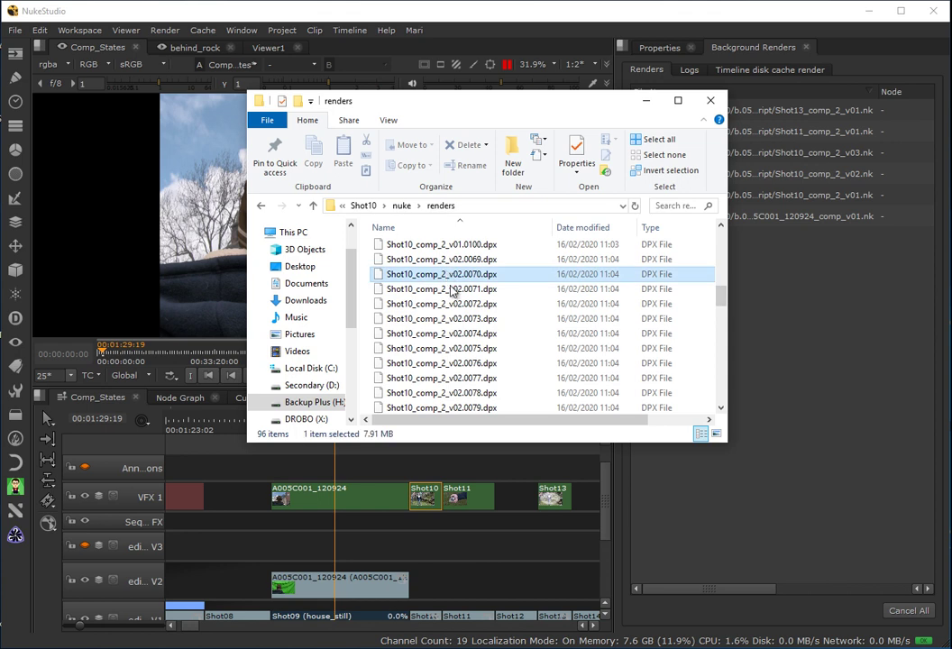
{"action": "left_click_drag", "start_coordinate": [722, 298], "coordinate": [707, 384]}
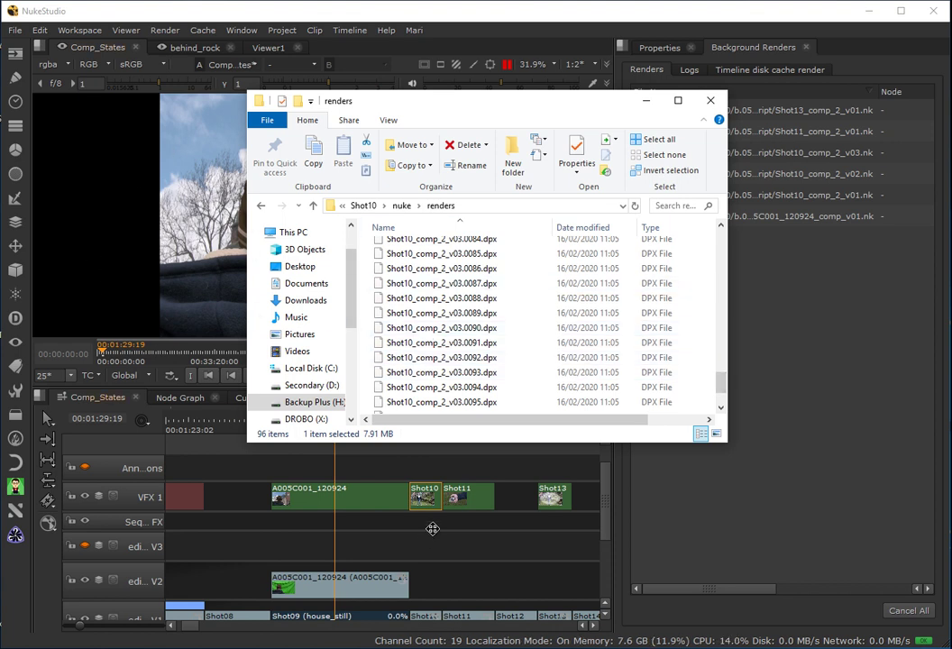
{"action": "left_click", "coordinate": [361, 448]}
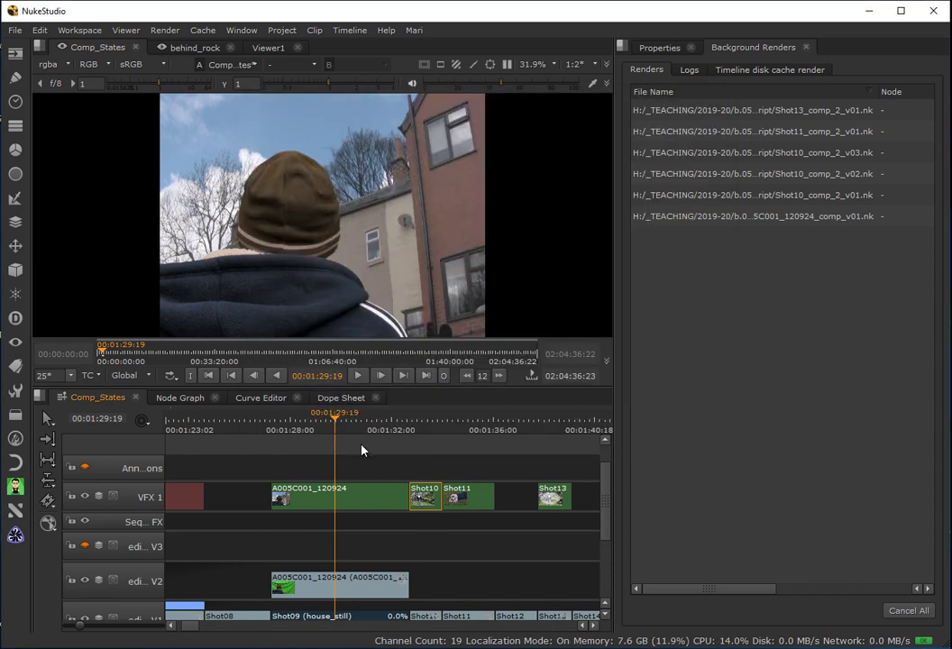
Step: Reopen the Export dialog, inspect the render file's naming and Write Node settings, and close it keeping the export template changes
{"action": "left_click", "coordinate": [11, 29]}
{"action": "left_click", "coordinate": [38, 177]}
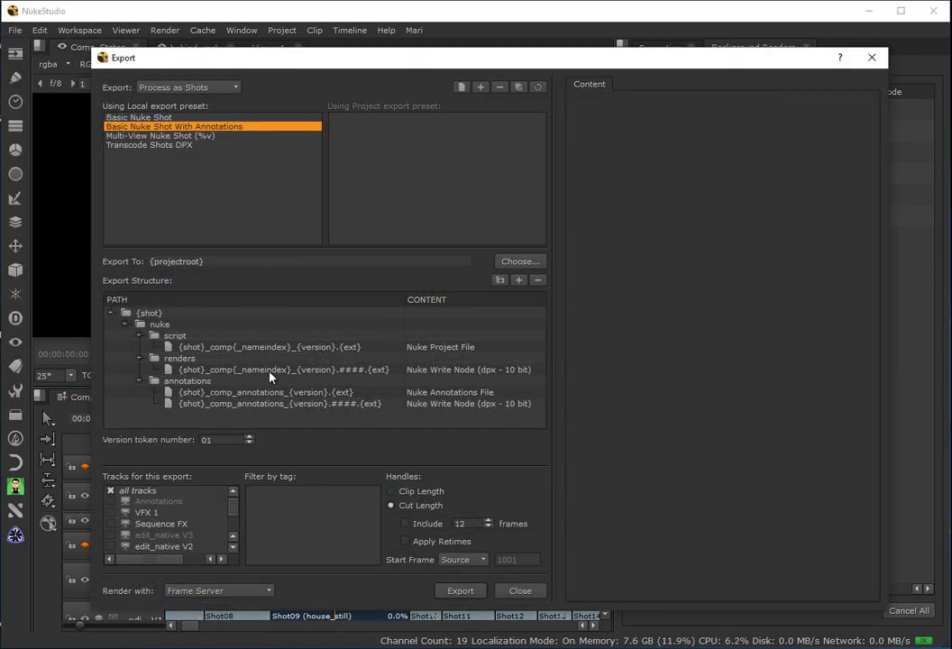
{"action": "left_click", "coordinate": [228, 371]}
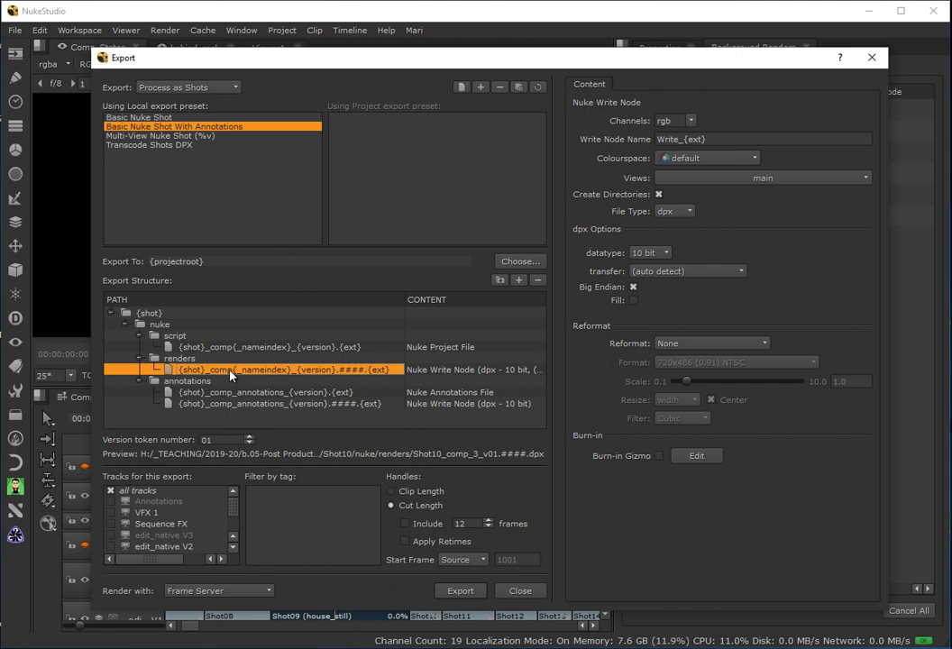
{"action": "mouse_move", "coordinate": [234, 377]}
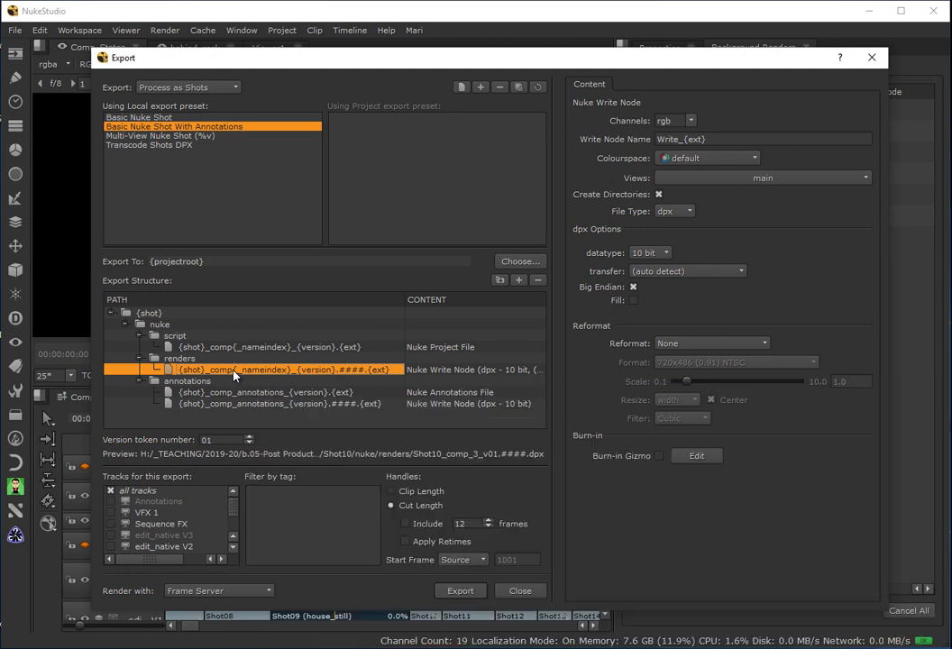
{"action": "left_click", "coordinate": [233, 369]}
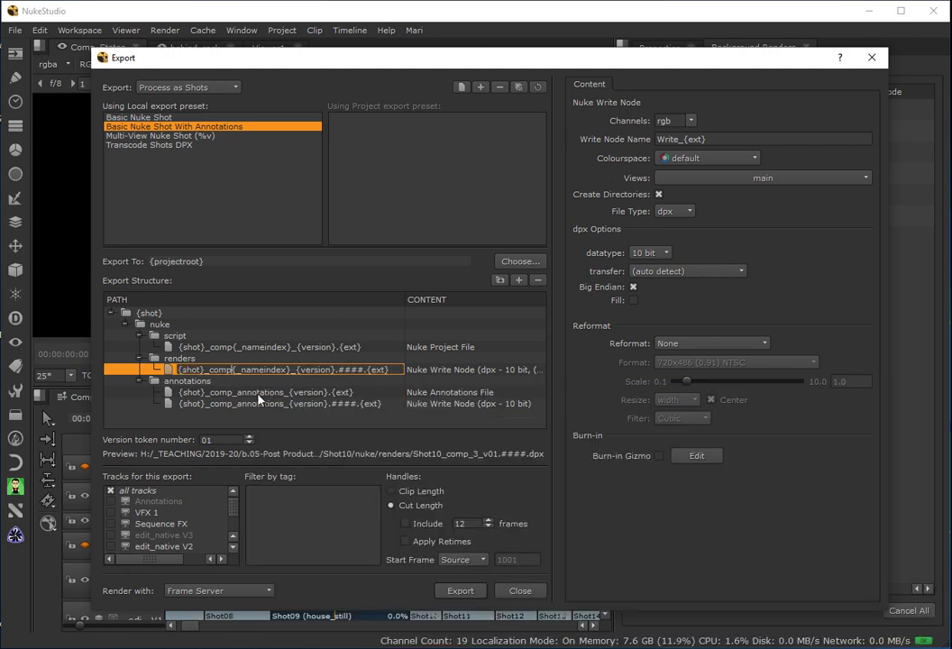
{"action": "left_click", "coordinate": [871, 57]}
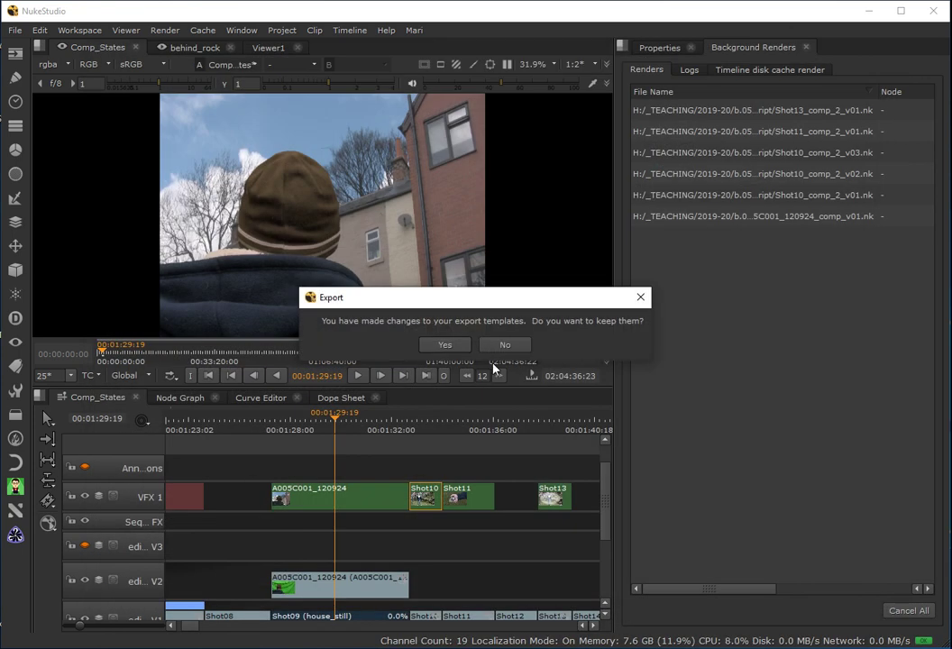
{"action": "left_click", "coordinate": [445, 345]}
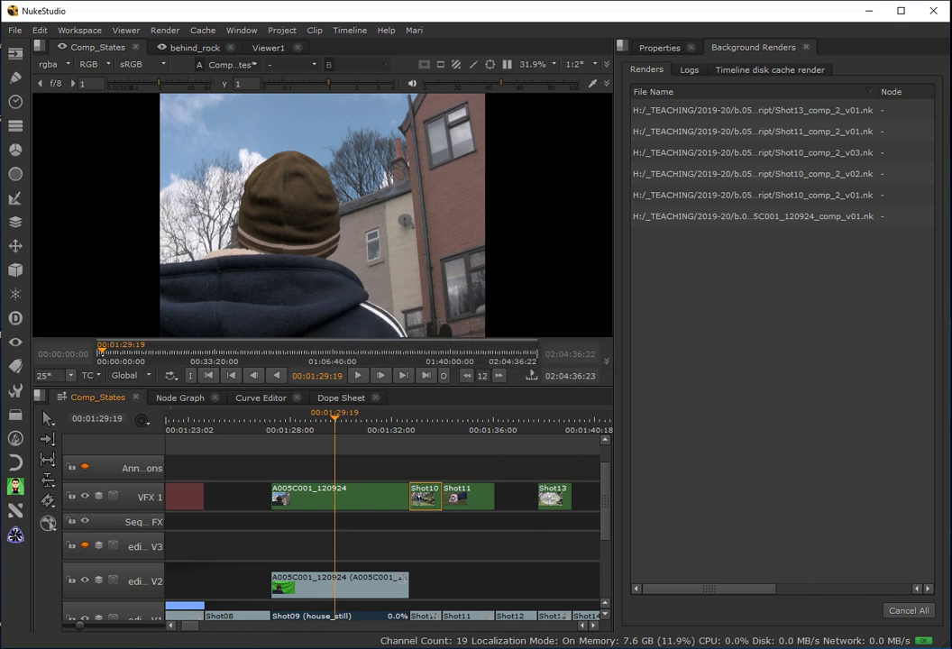
Step: Switch to File Explorer, examine the Shot10/nuke/annotations folder's contents, and return to the Comp_States timeline in Nuke Studio
{"action": "key", "text": "alt+Tab"}
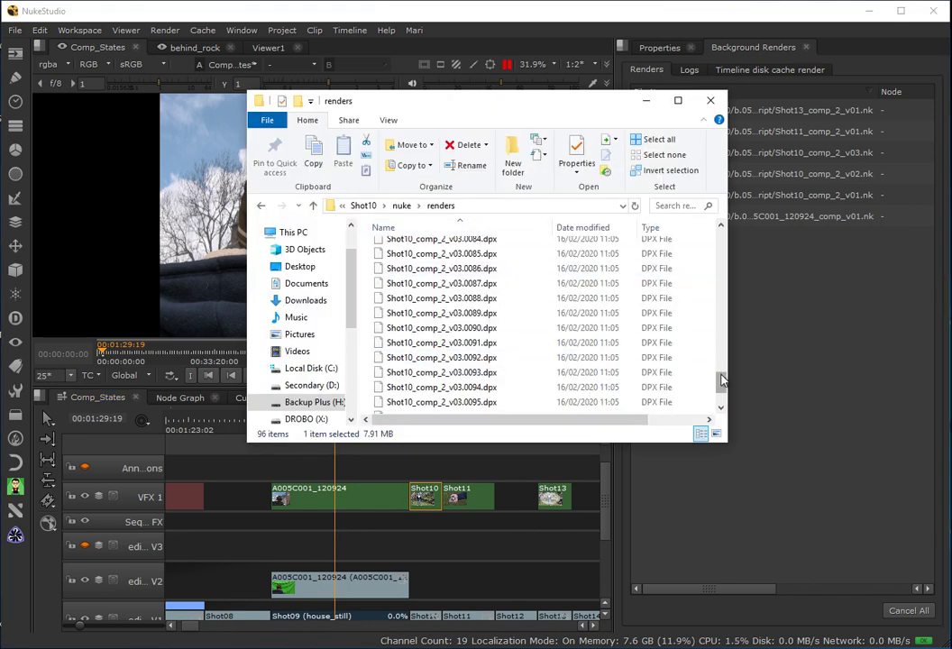
{"action": "mouse_move", "coordinate": [721, 381]}
{"action": "left_mouse_down"}
{"action": "mouse_move", "coordinate": [722, 272]}
{"action": "mouse_move", "coordinate": [721, 382]}
{"action": "left_mouse_up"}
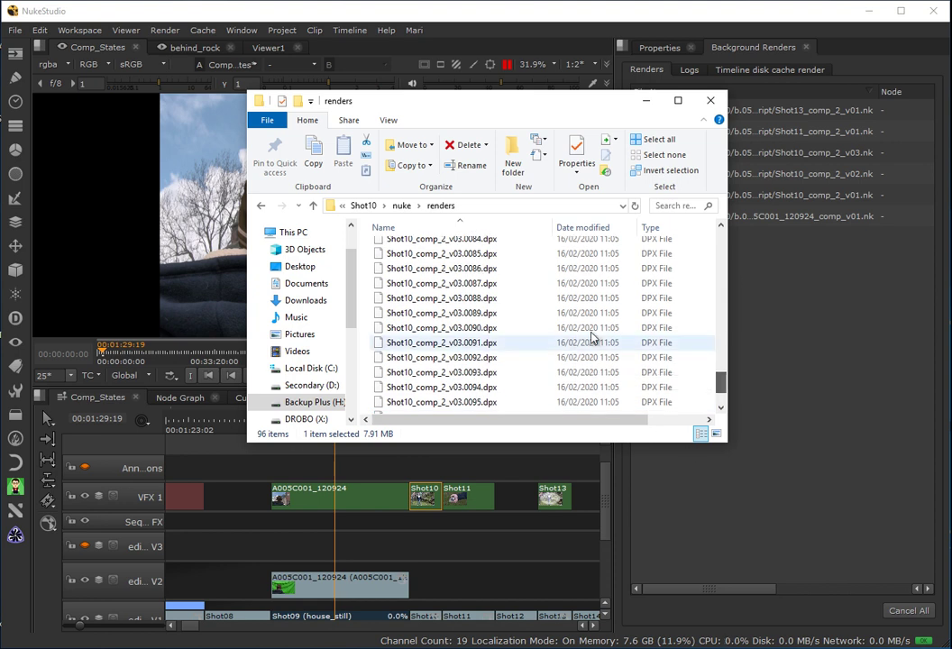
{"action": "left_click", "coordinate": [402, 206]}
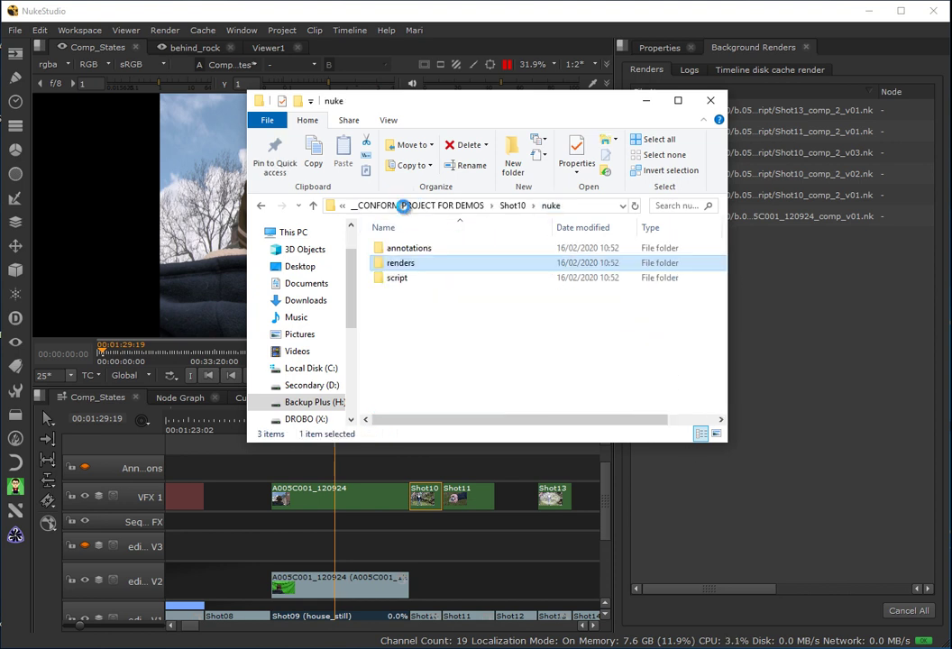
{"action": "double_click", "coordinate": [382, 250]}
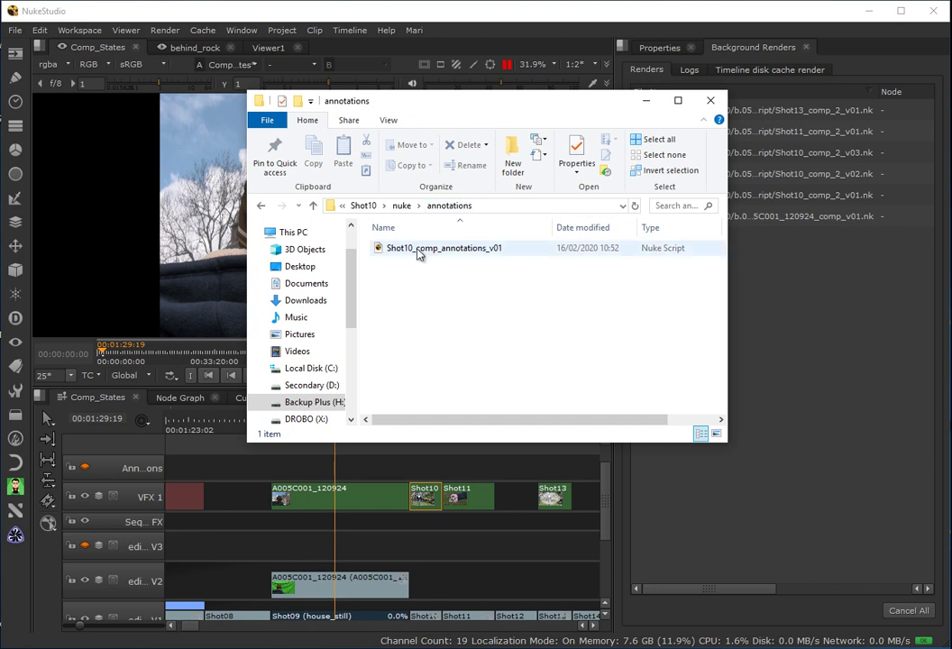
{"action": "left_click", "coordinate": [645, 101]}
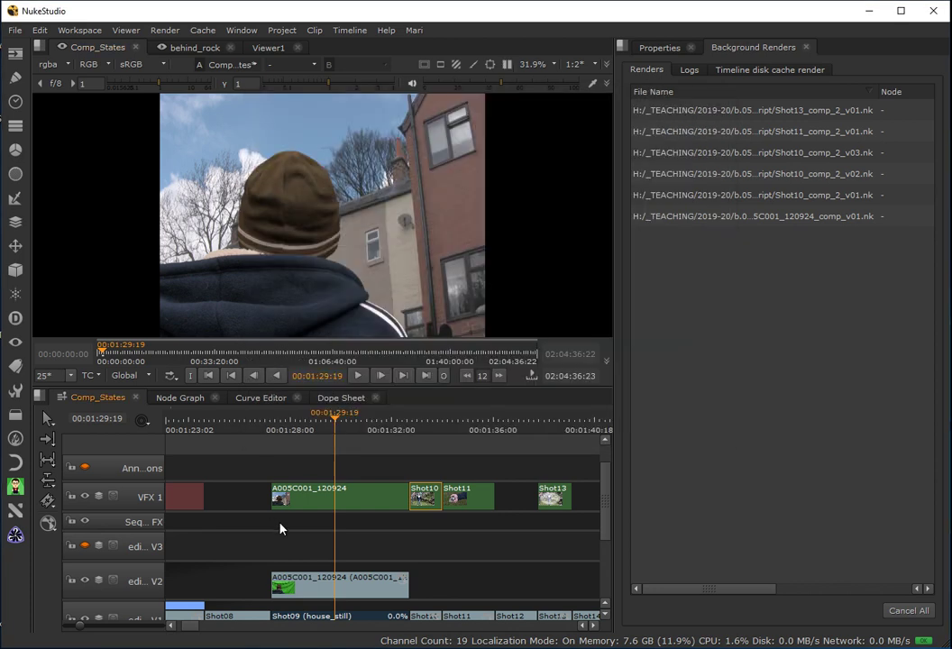
Step: Open the Shot10 comp from the VFX 1 track, inspect the Precomp1 annotations node's properties in Shot10_Render, and return to the Comp_States timeline
{"action": "double_click", "coordinate": [419, 497]}
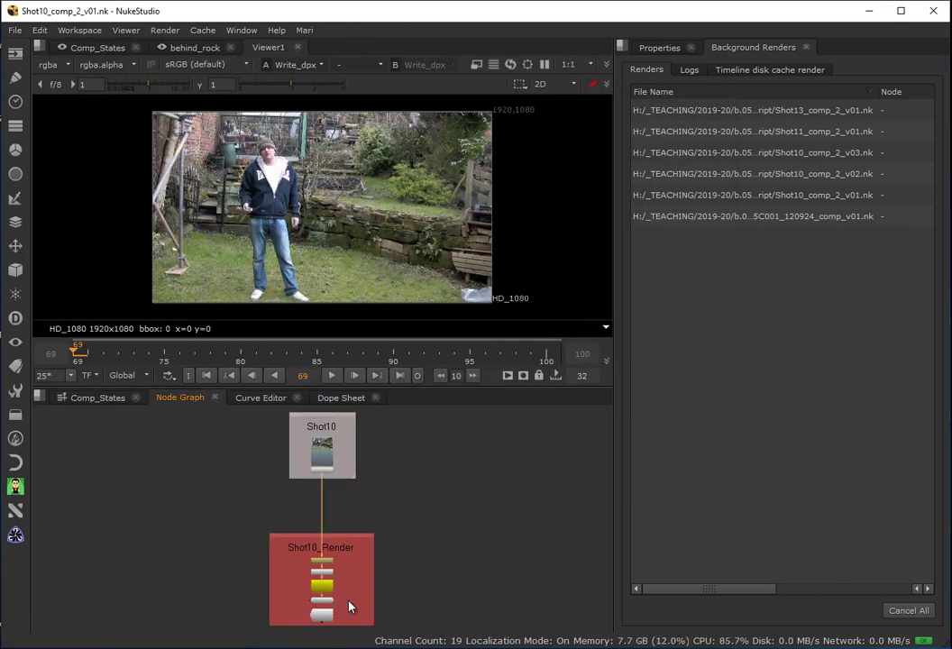
{"action": "scroll", "coordinate": [307, 622], "scroll_direction": "up", "scroll_amount": 5}
{"action": "double_click", "coordinate": [364, 609]}
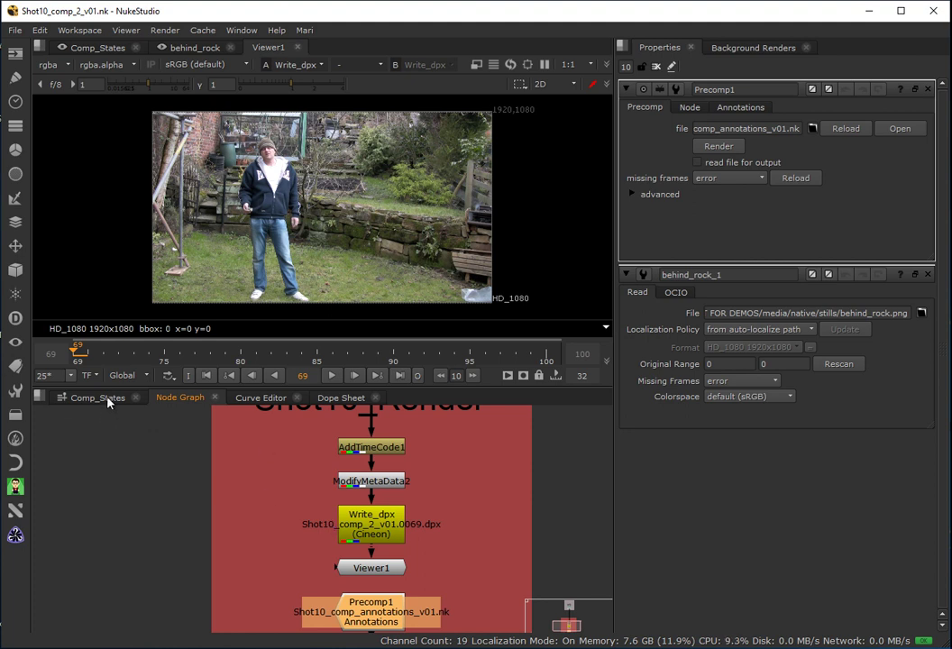
{"action": "left_click", "coordinate": [11, 32]}
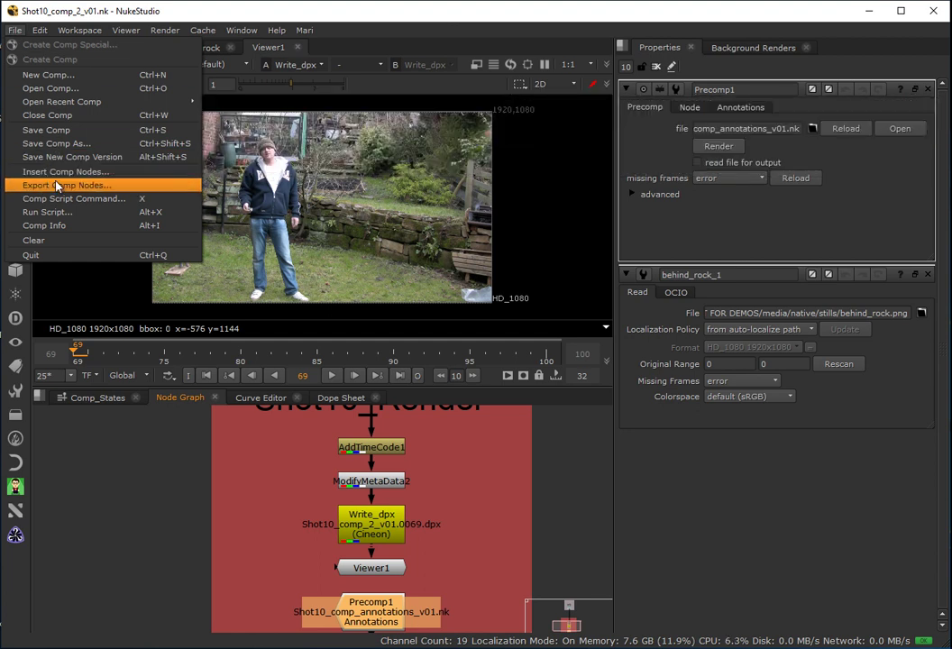
{"action": "left_click", "coordinate": [167, 470]}
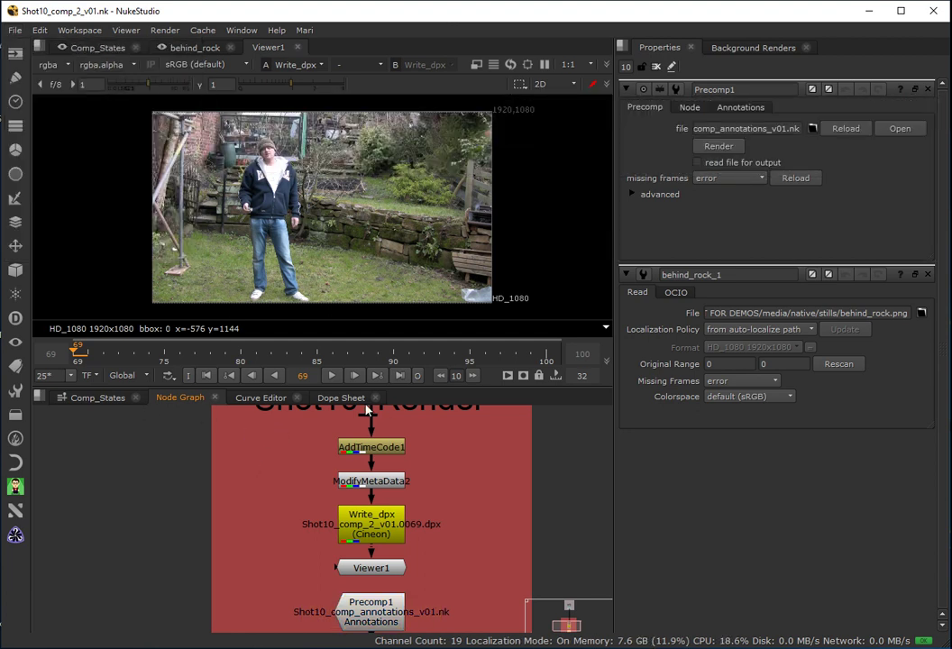
{"action": "left_click", "coordinate": [90, 398]}
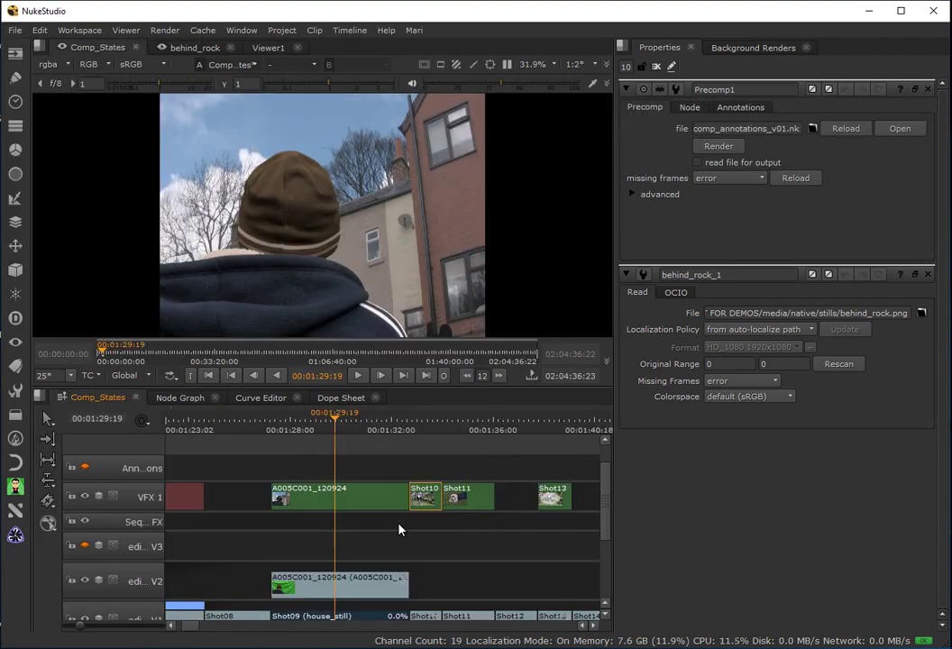
Step: Compare the export structures of the Basic Nuke Shot, With Annotations and Multi-View presets, ending on Basic Nuke Shot, and close the Export dialog
{"action": "left_click", "coordinate": [15, 30]}
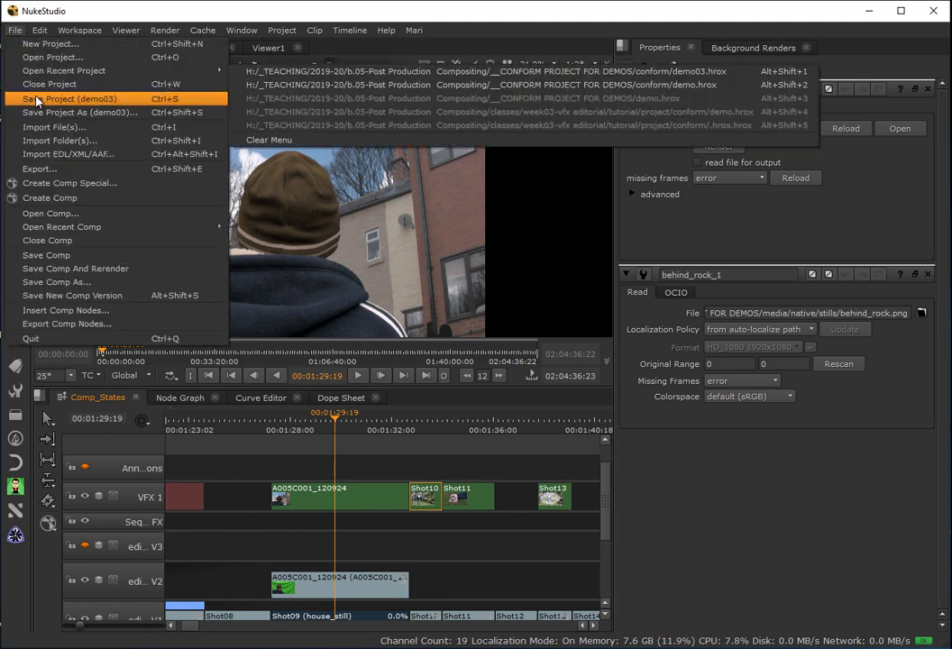
{"action": "left_click", "coordinate": [36, 171]}
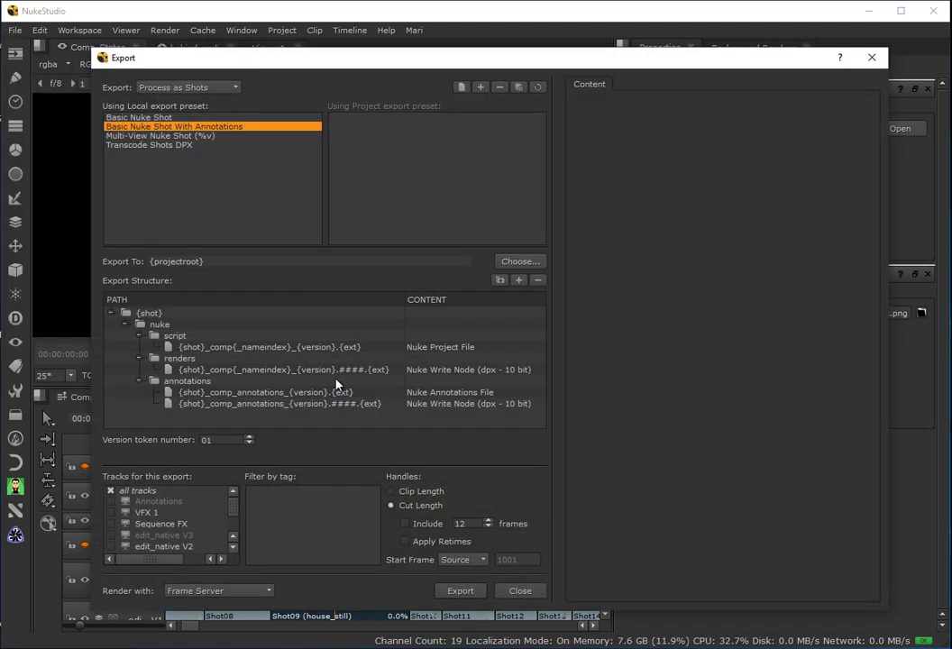
{"action": "left_click", "coordinate": [137, 119]}
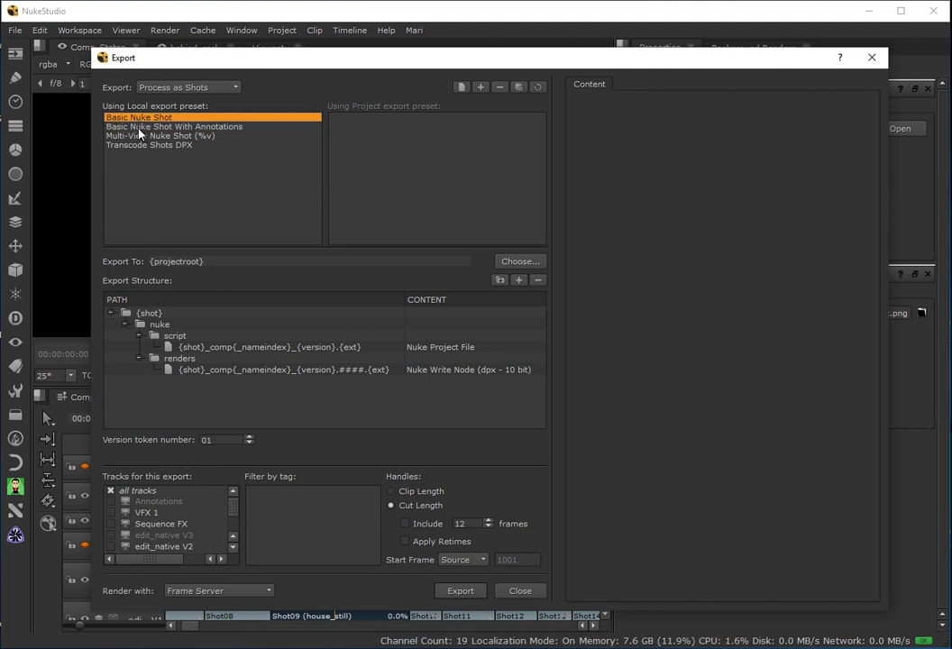
{"action": "left_click", "coordinate": [140, 128]}
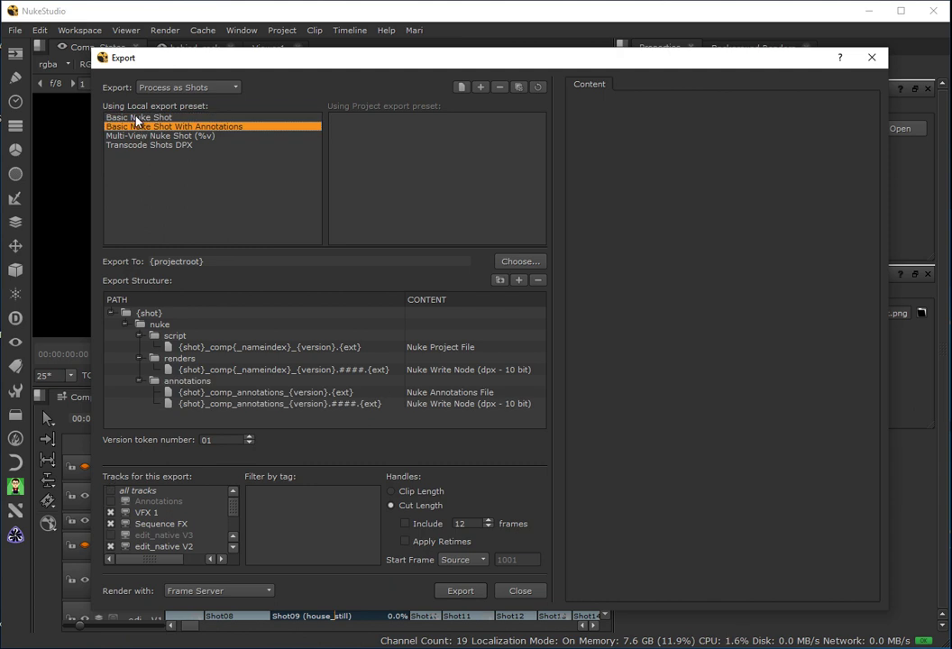
{"action": "left_click", "coordinate": [137, 119]}
{"action": "left_click", "coordinate": [137, 135]}
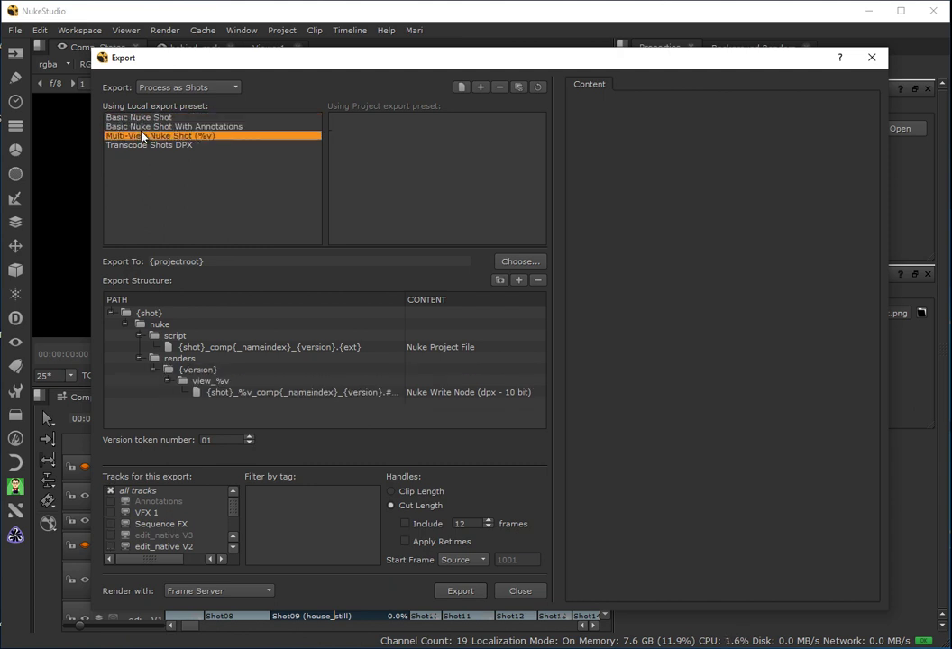
{"action": "left_click", "coordinate": [143, 127]}
{"action": "left_click", "coordinate": [144, 118]}
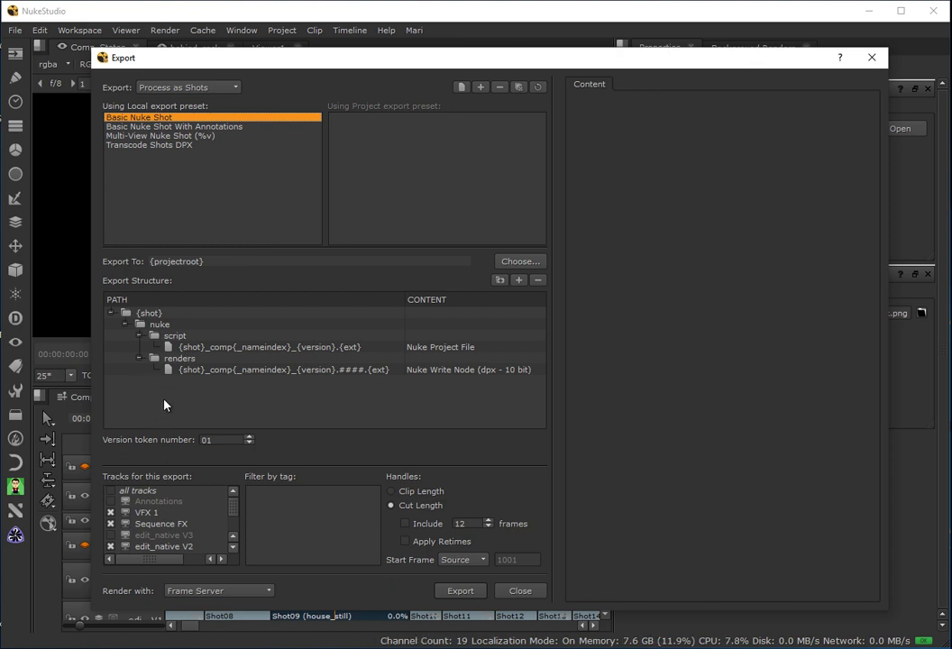
{"action": "left_click", "coordinate": [871, 57]}
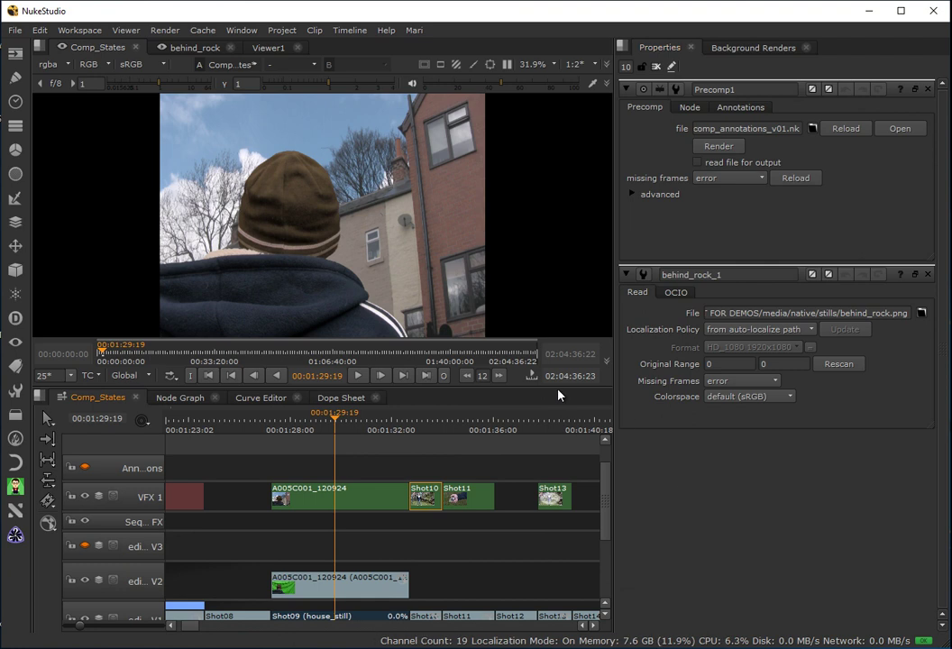